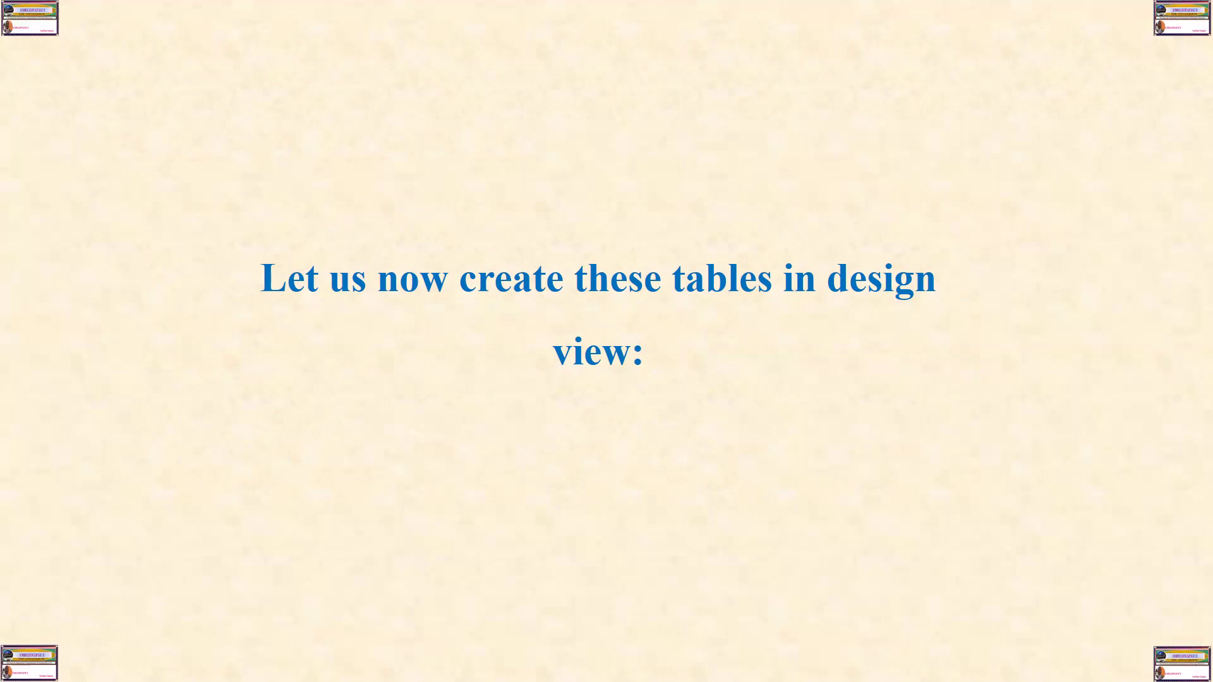
Search the computer for Access 2016 and open it.
key("super")
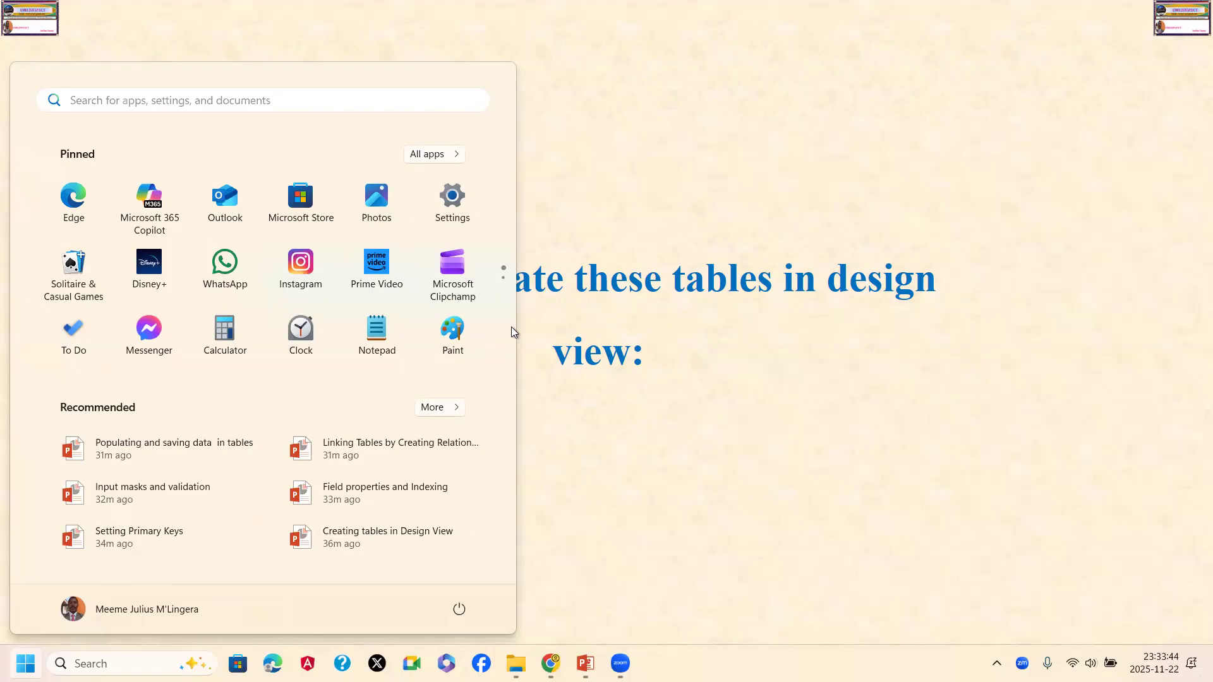
left_click(76, 97)
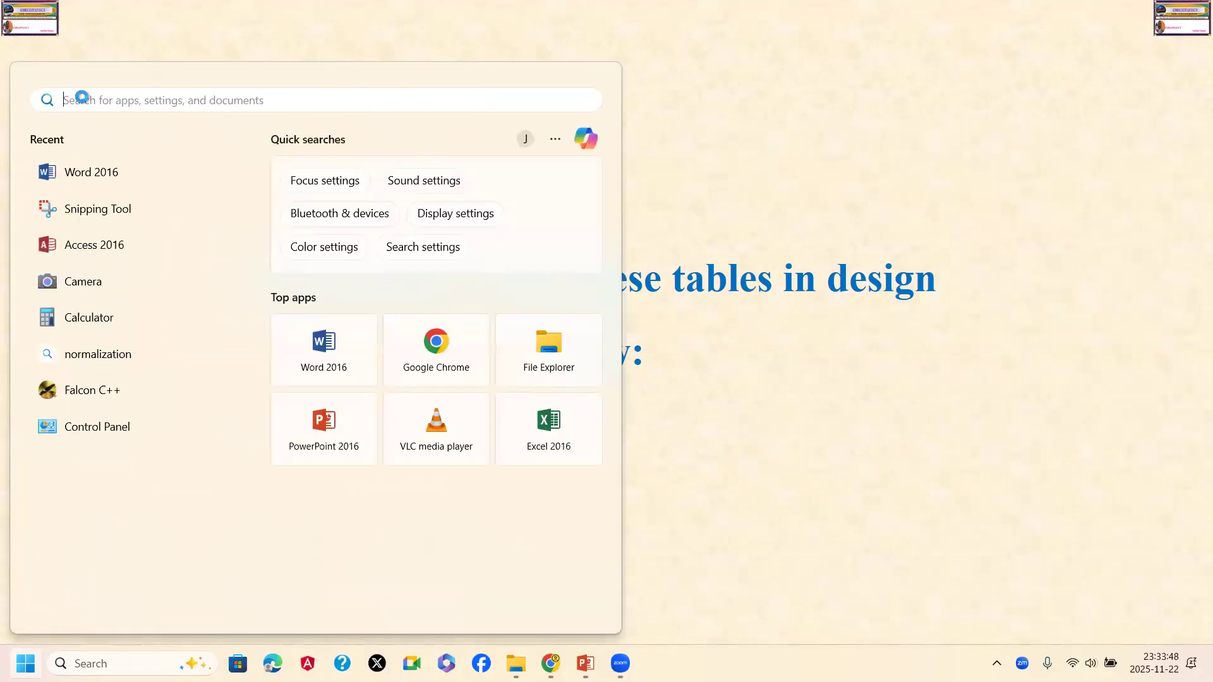
type("access 2016")
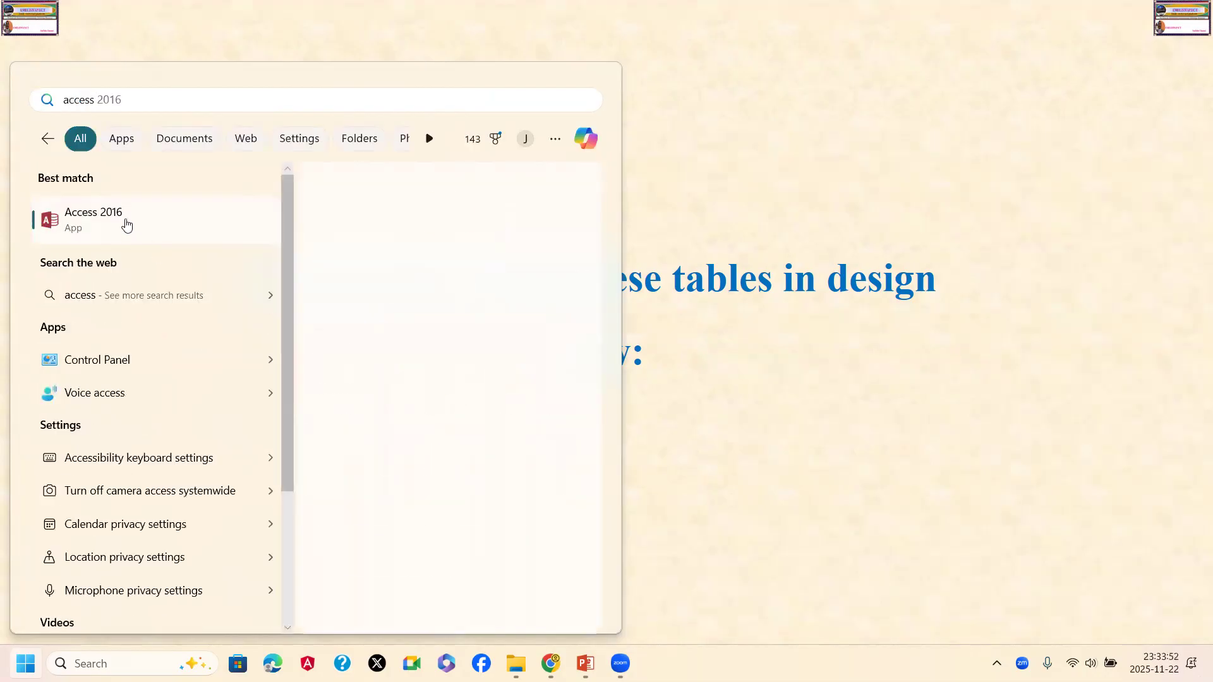
left_click(528, 308)
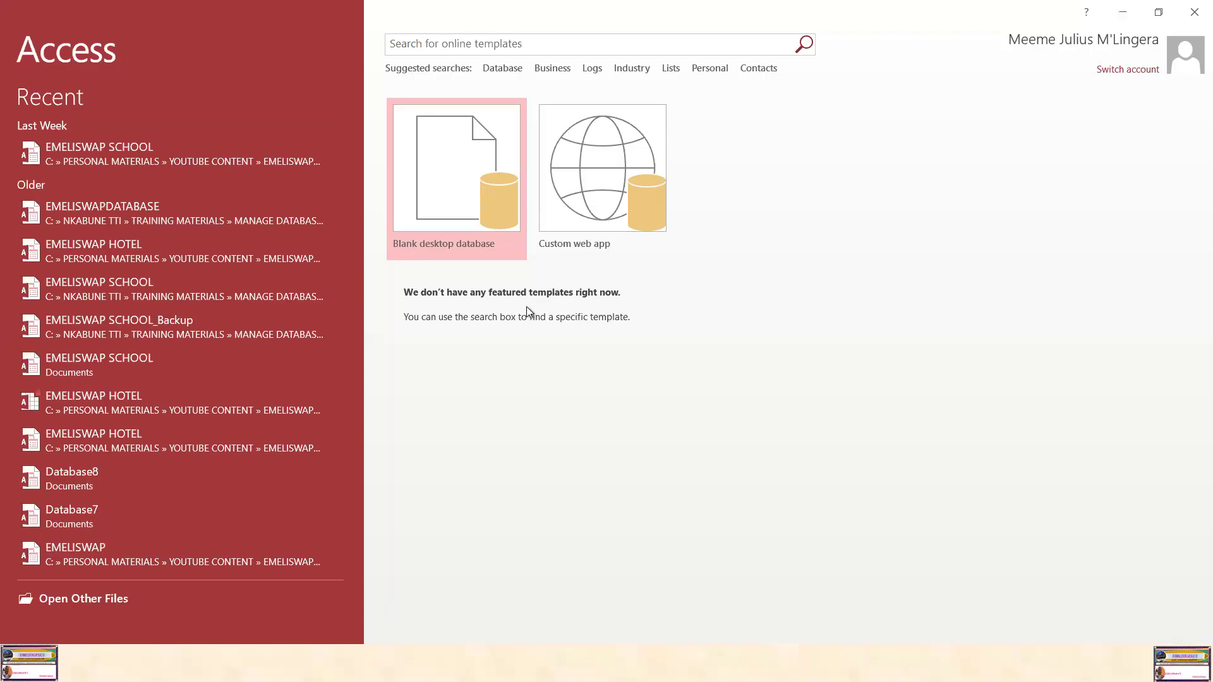
Create a blank desktop database named EMELISWAP SCHOOL, replacing the existing file of that name.
left_click(452, 192)
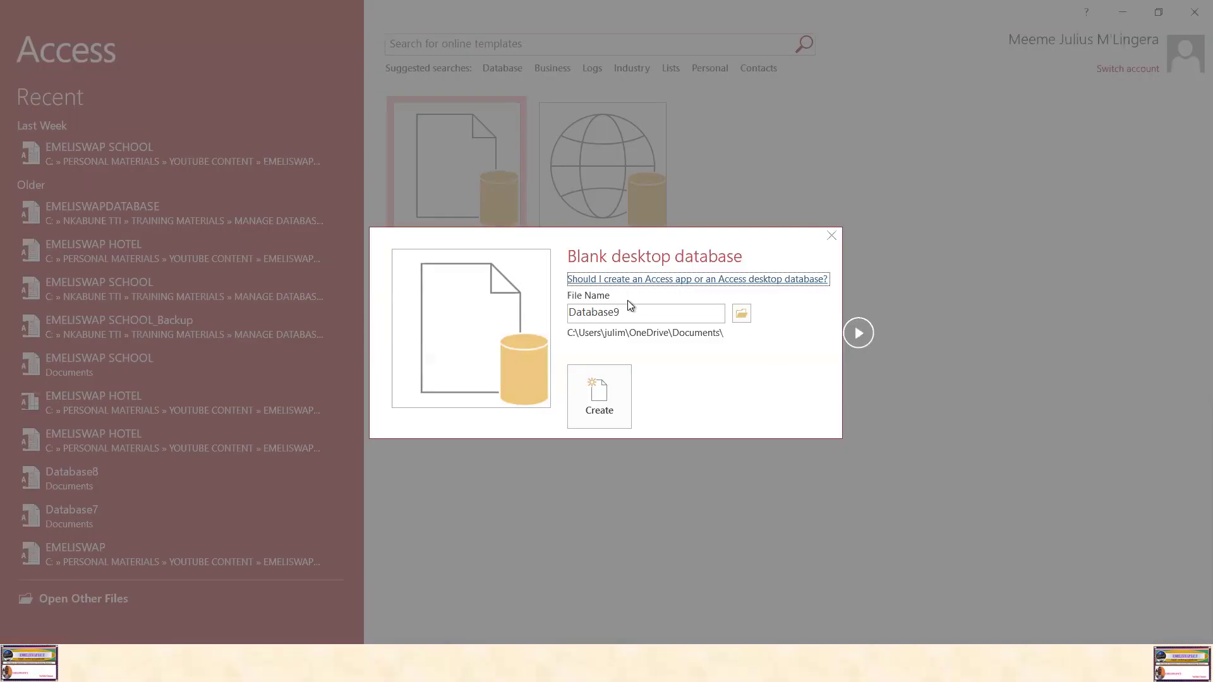
double_click(643, 313)
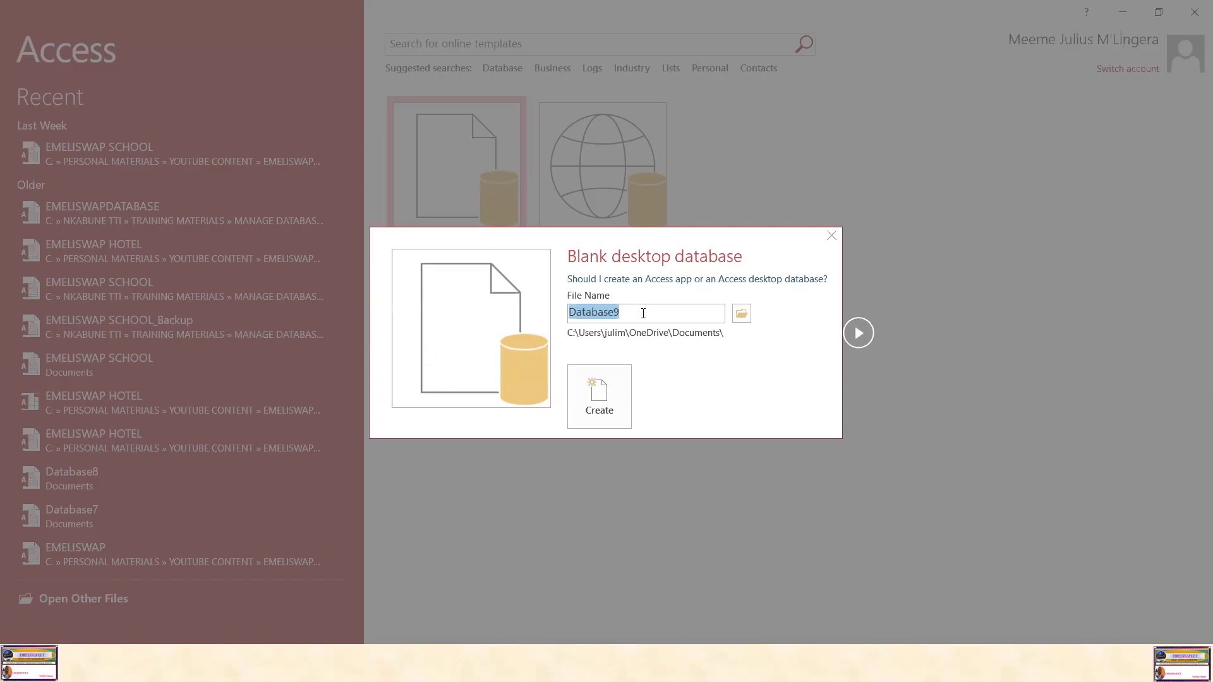
type("EME")
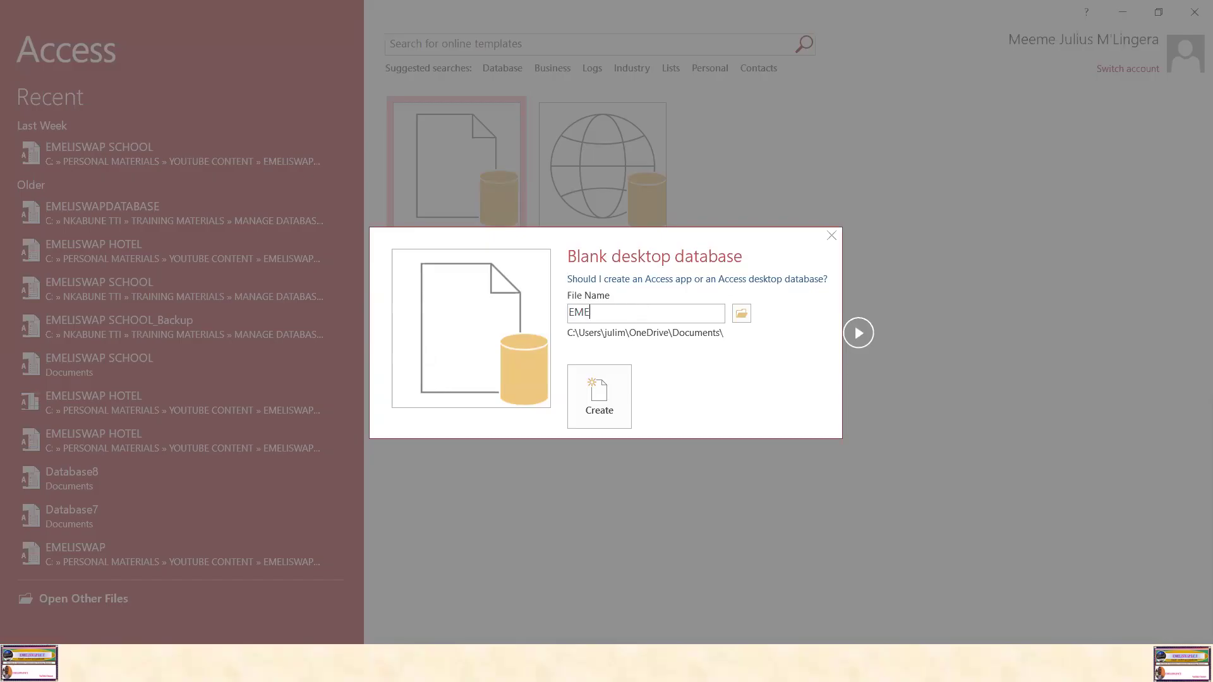
type("LISWAP SCHOOL")
left_click(600, 396)
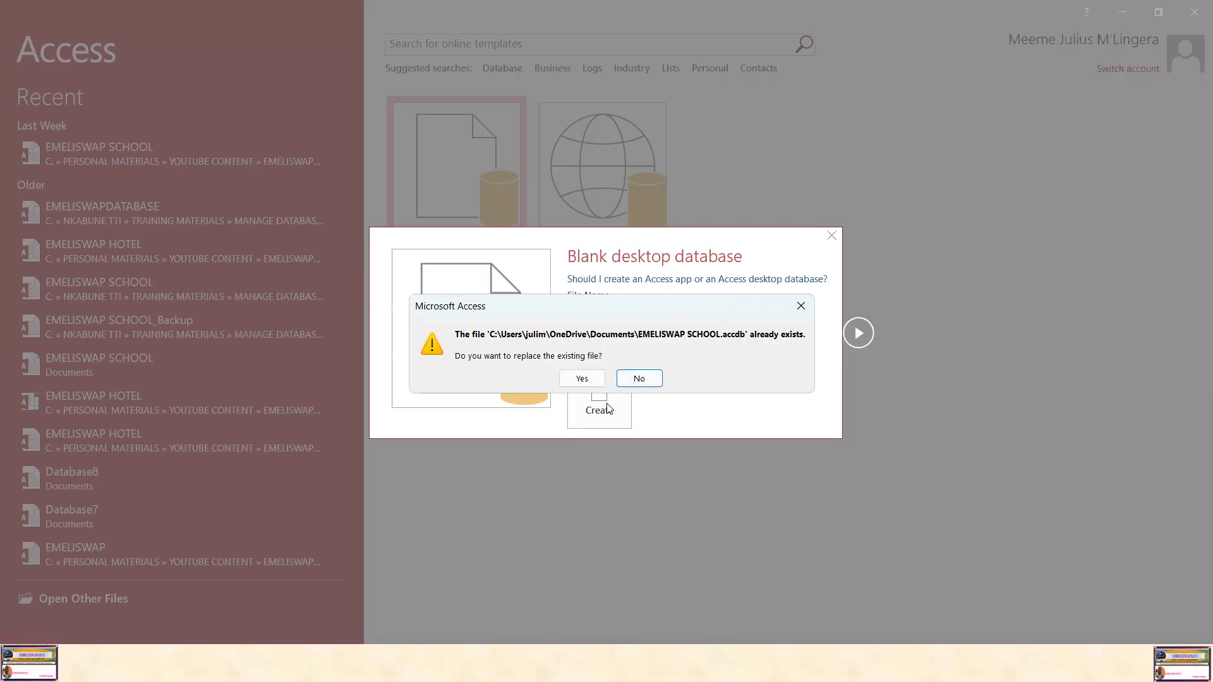
left_click(581, 378)
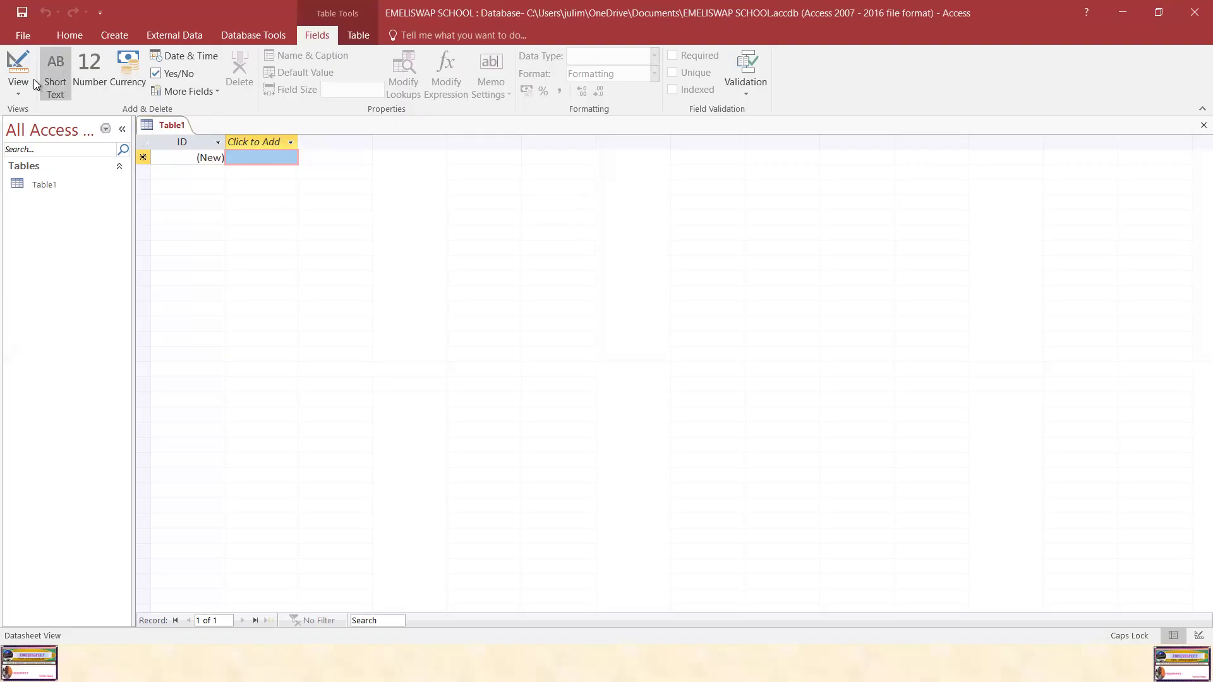
Switch the new table to Design View, saving it as STUDENTS, and rename its ID field STUDENTID.
left_click(19, 69)
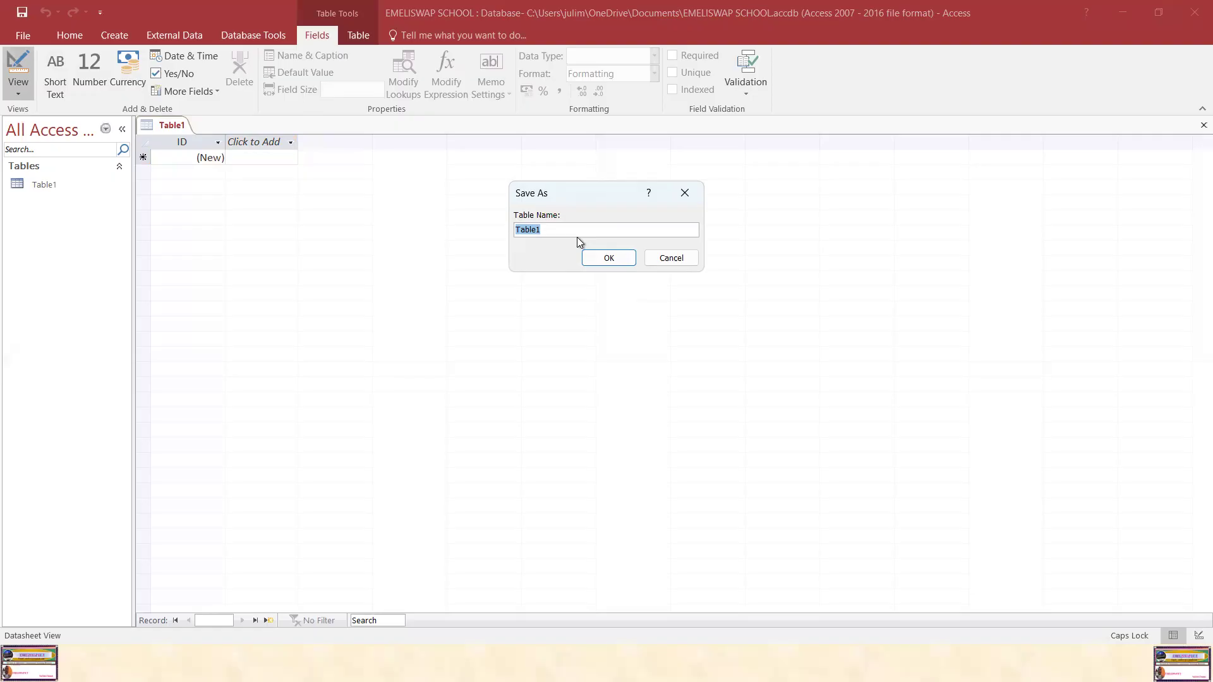
type("STUDENTS")
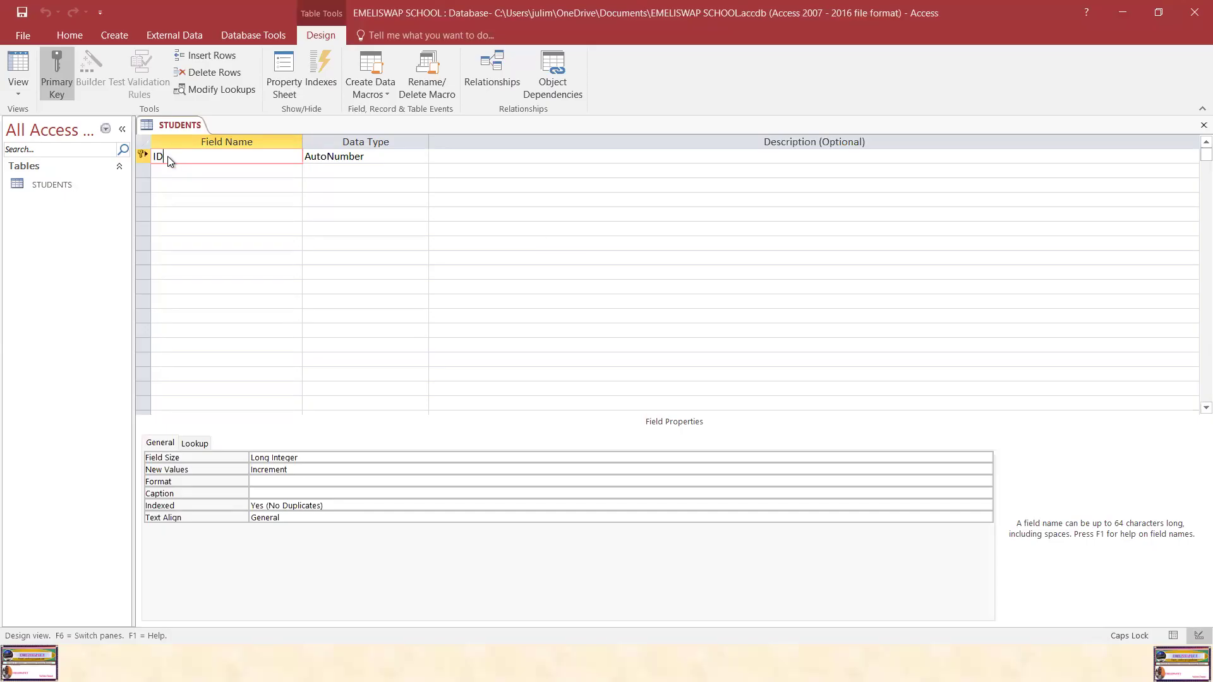
key("BackSpace")
type("STUDENTID")
Set the data type of the STUDENTID field to Short Text.
left_click(388, 163)
left_click(420, 157)
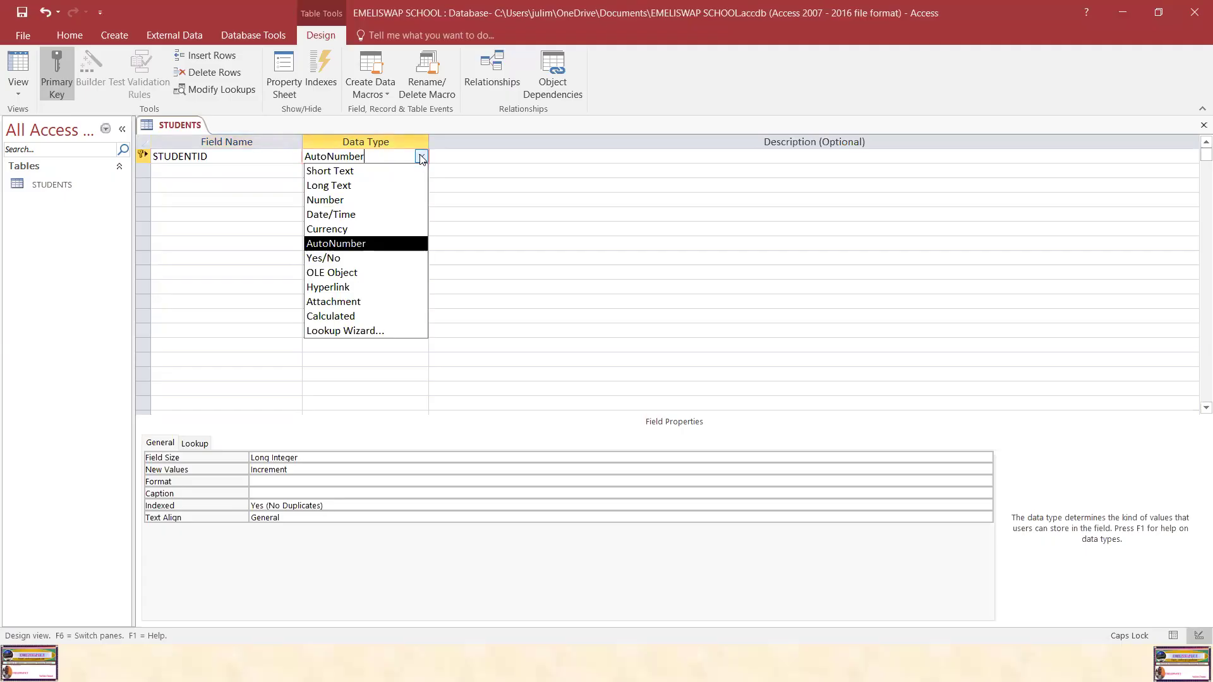
left_click(421, 157)
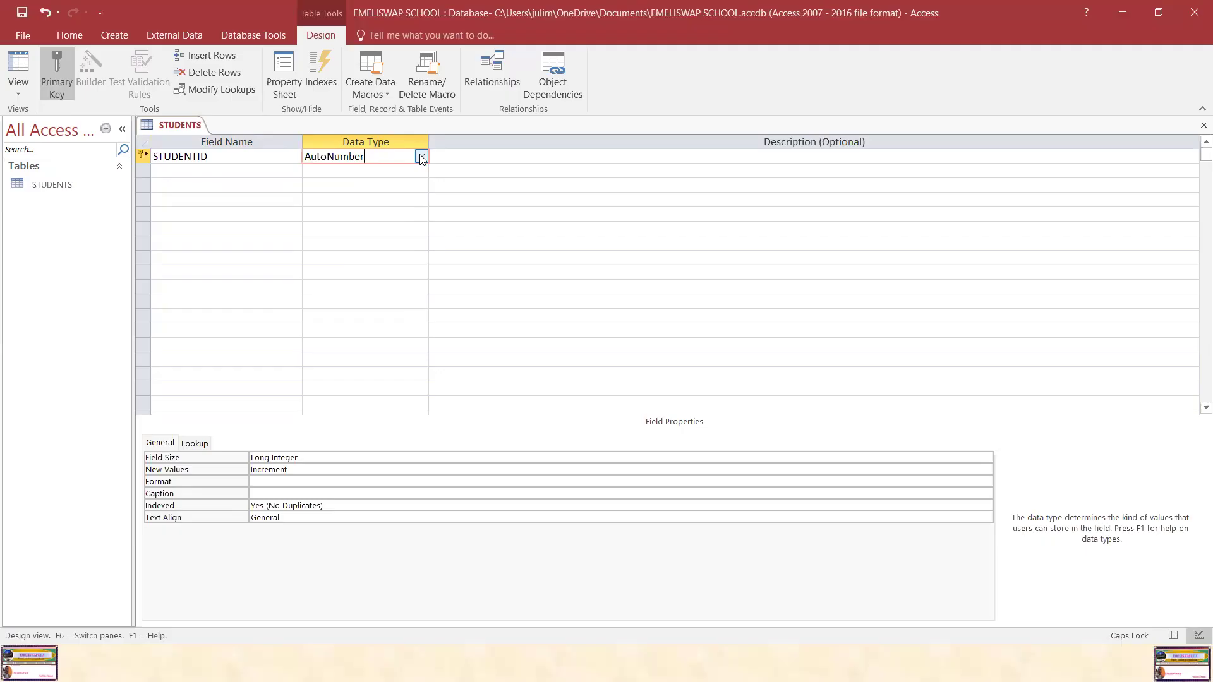
left_click(239, 159)
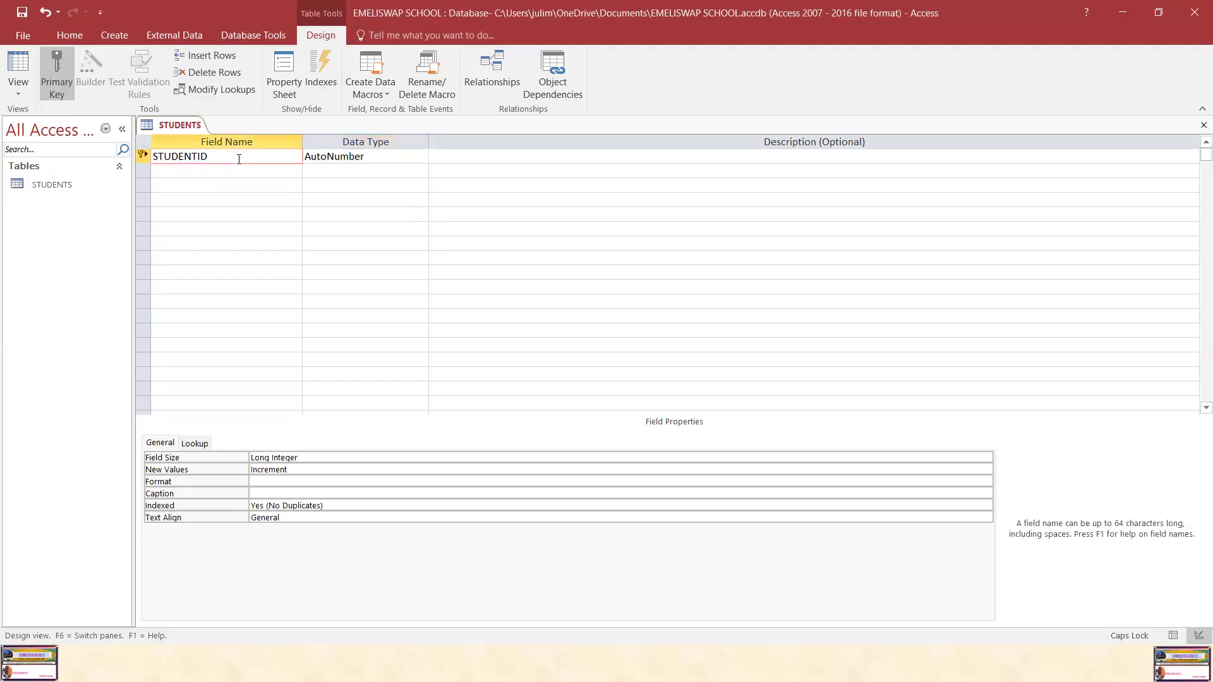
left_click(370, 158)
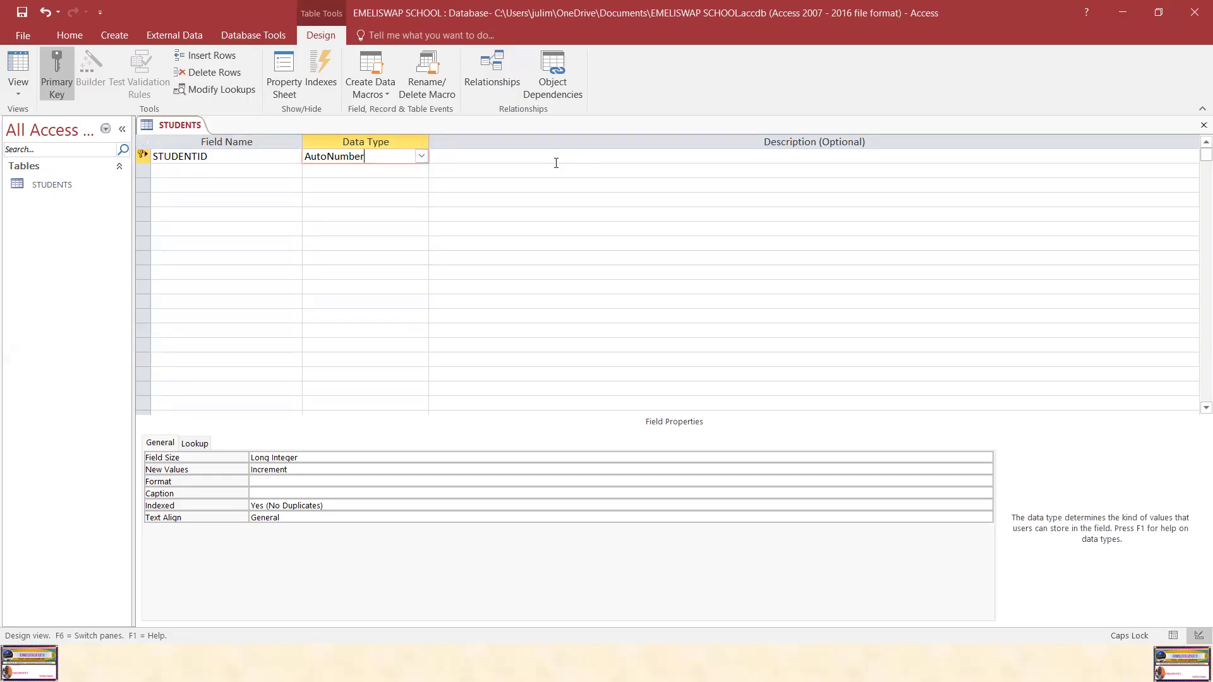
left_click(421, 157)
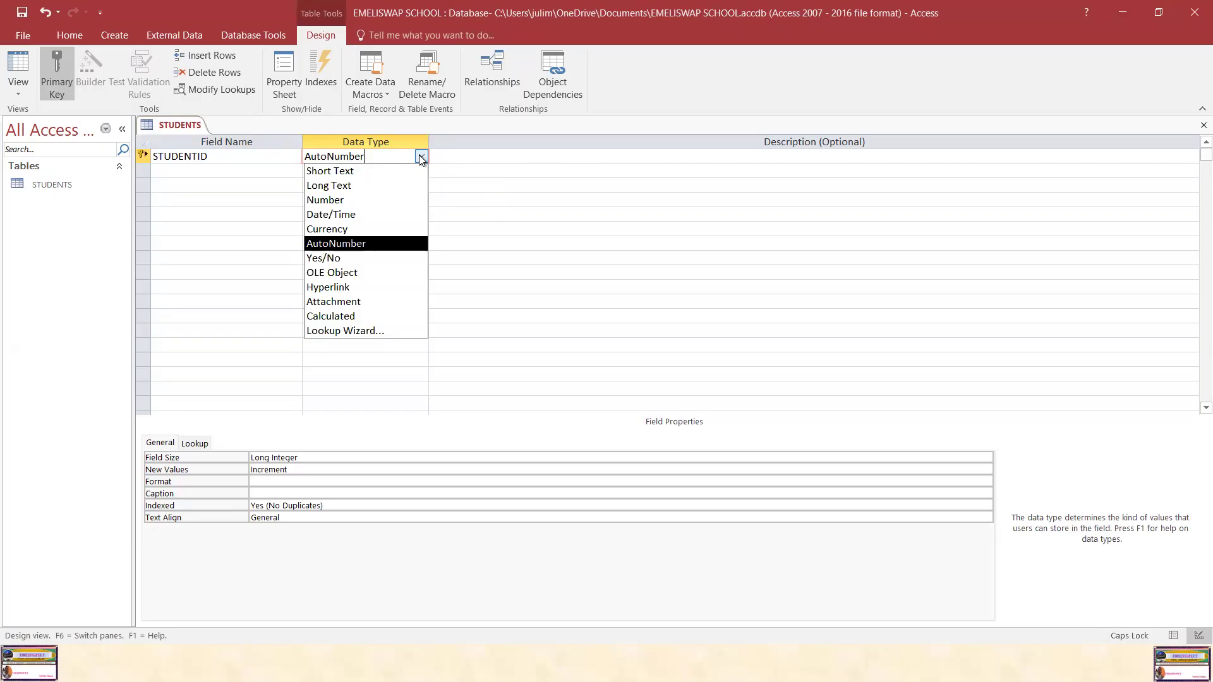
left_click(352, 172)
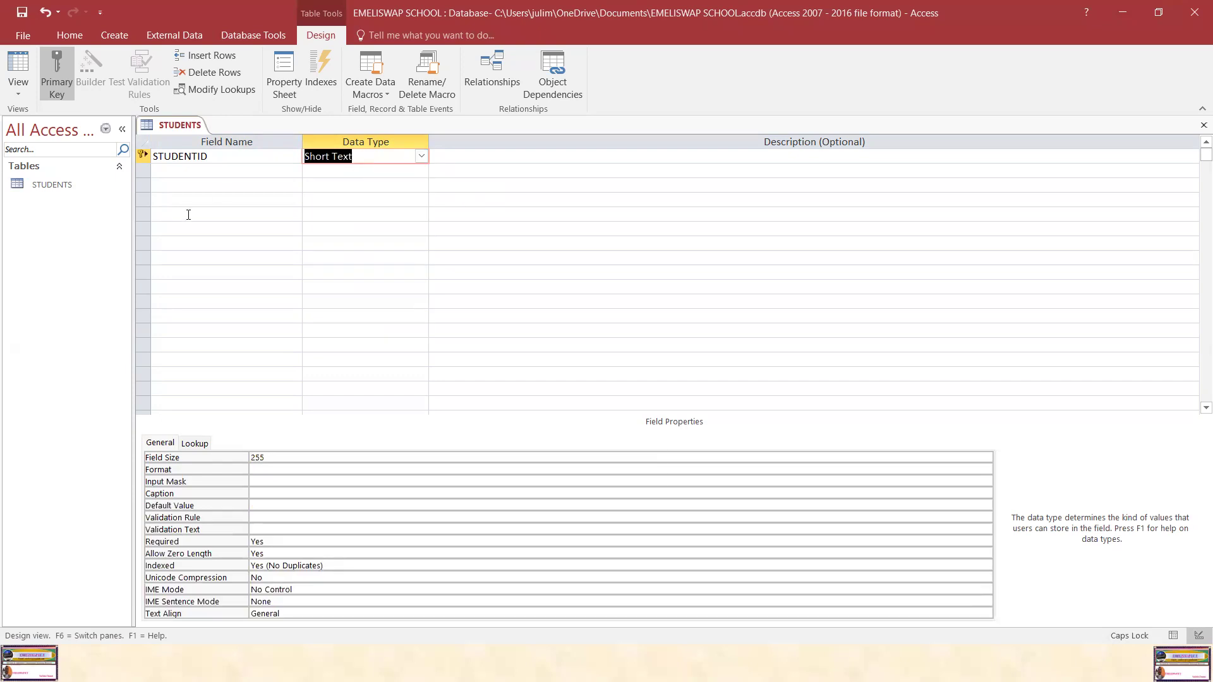
Add FIRSTNAME and LASTNAME fields below STUDENTID, both with the Short Text data type.
left_click(185, 172)
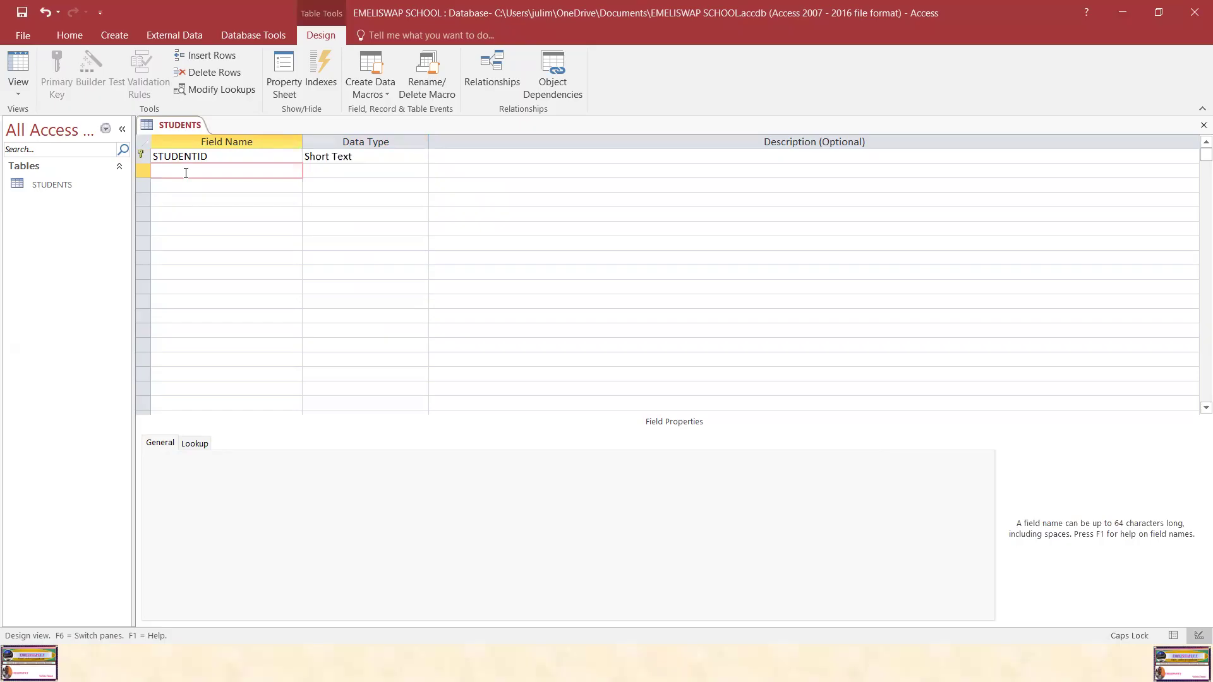
type("FIRSTNAME")
left_click(414, 170)
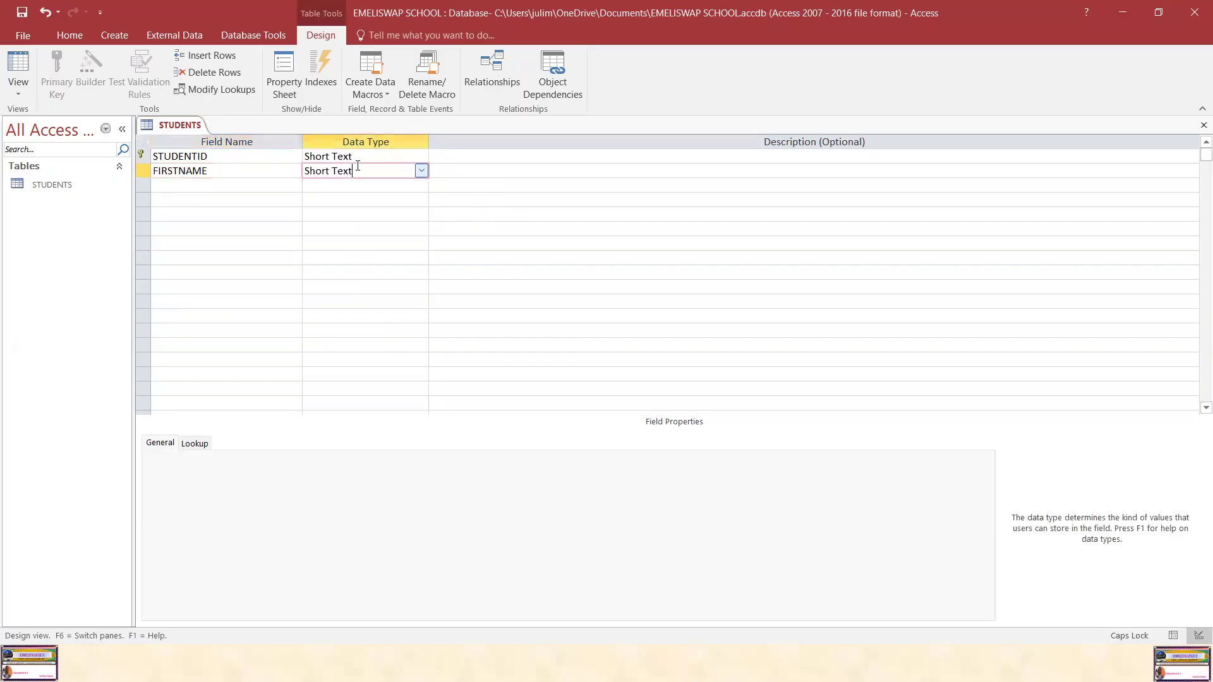
left_click(421, 172)
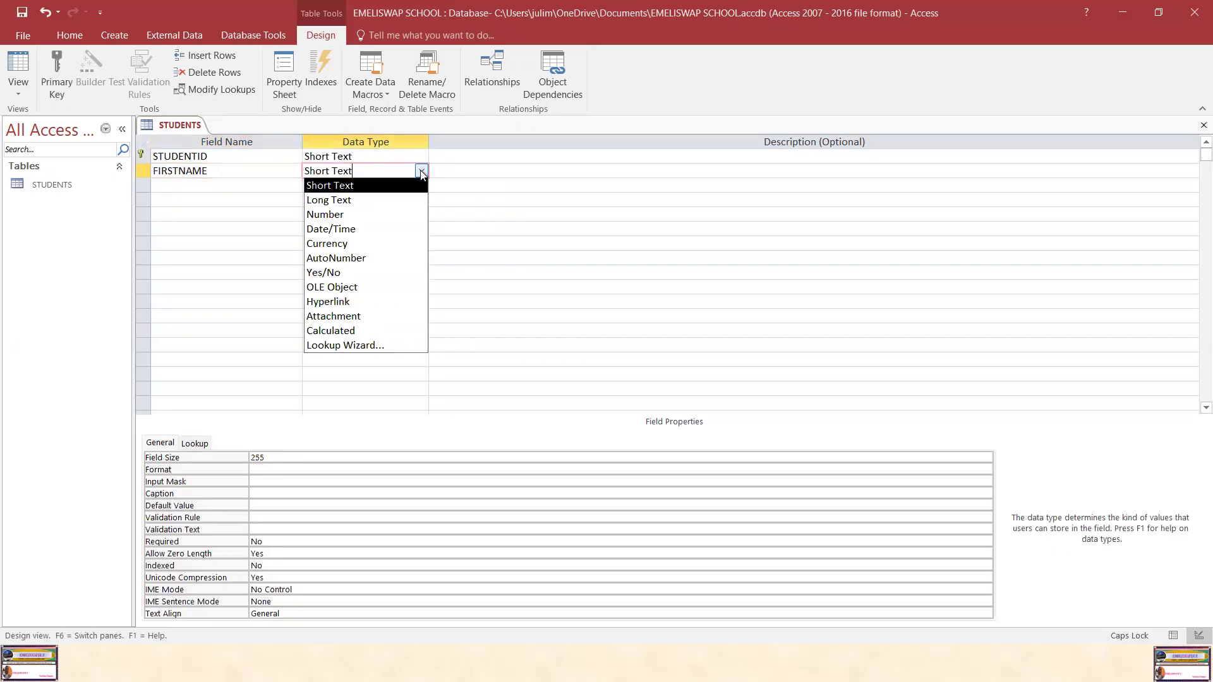
left_click(341, 185)
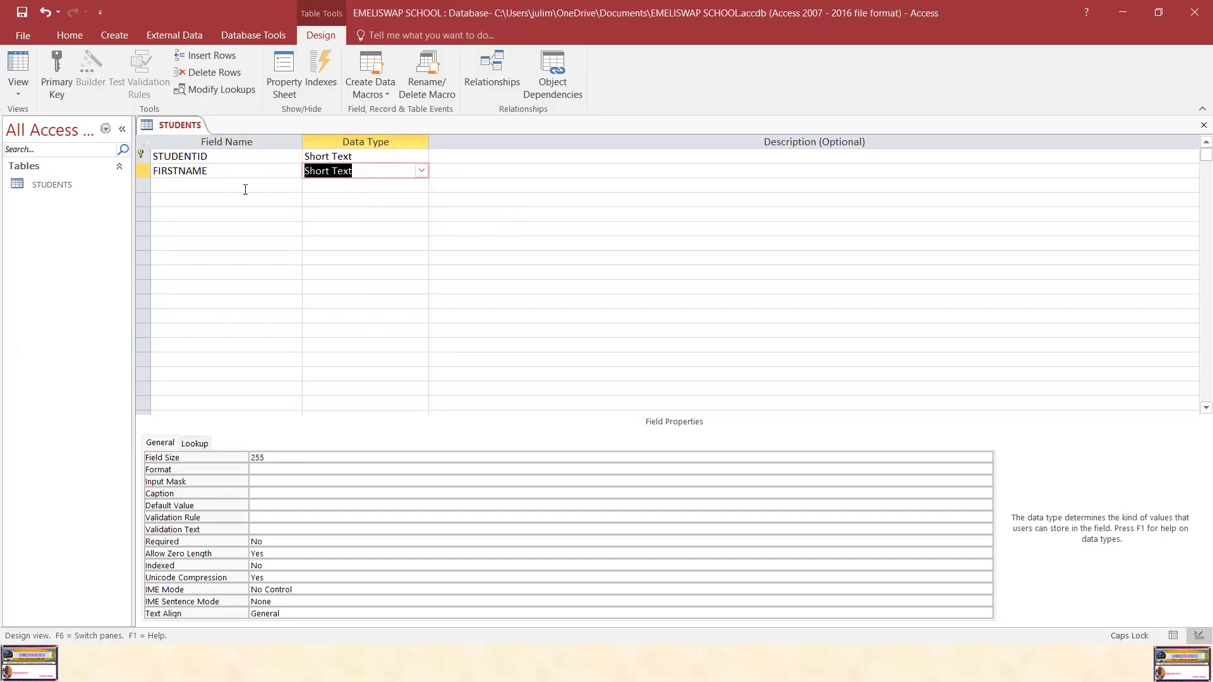
left_click(213, 187)
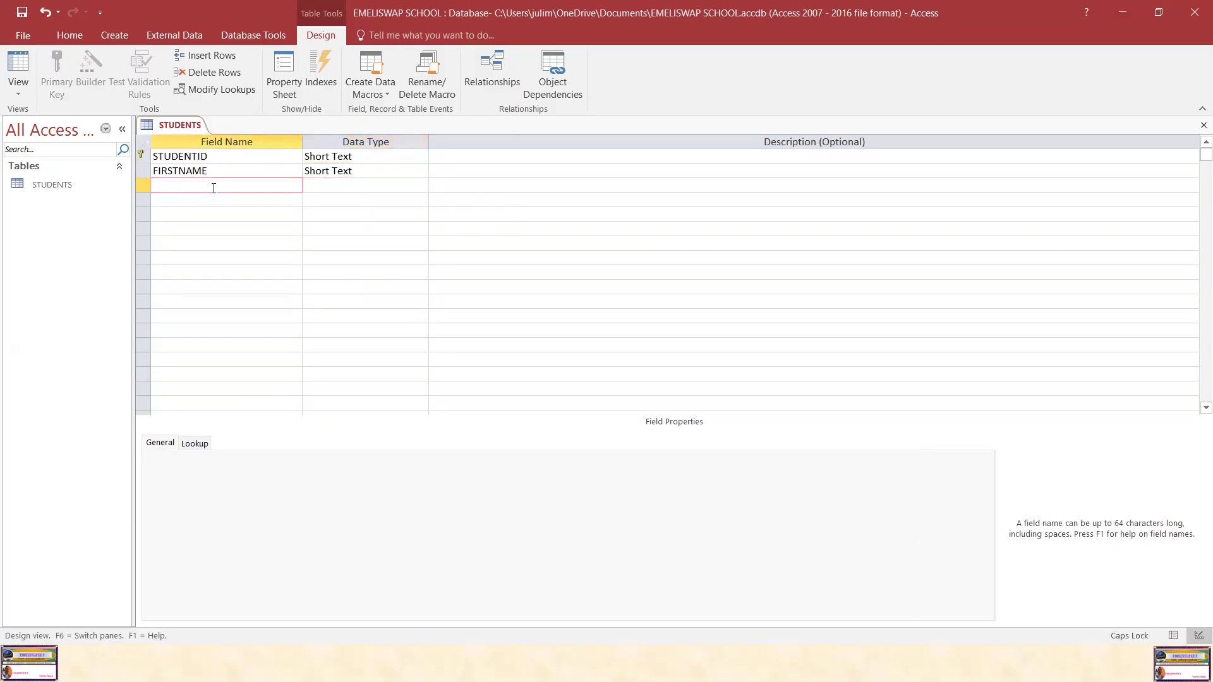
type("LASTNAME")
left_click(367, 184)
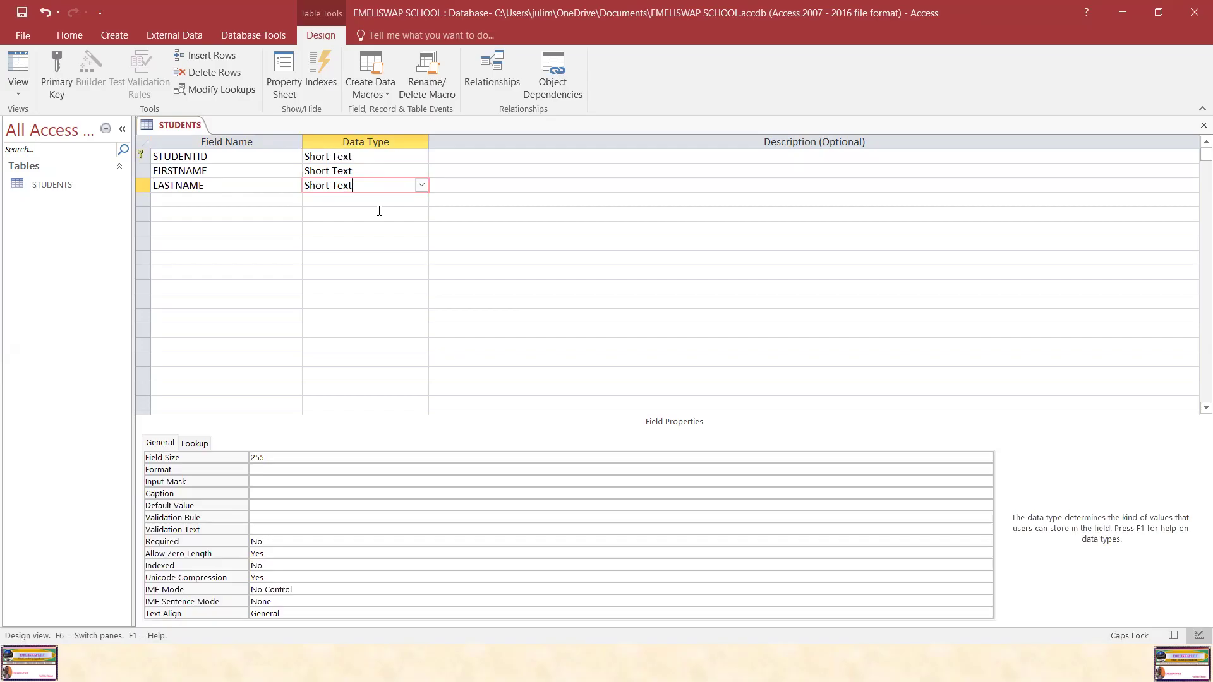
Add a DOB field below LASTNAME with the Date/Time data type.
left_click(197, 206)
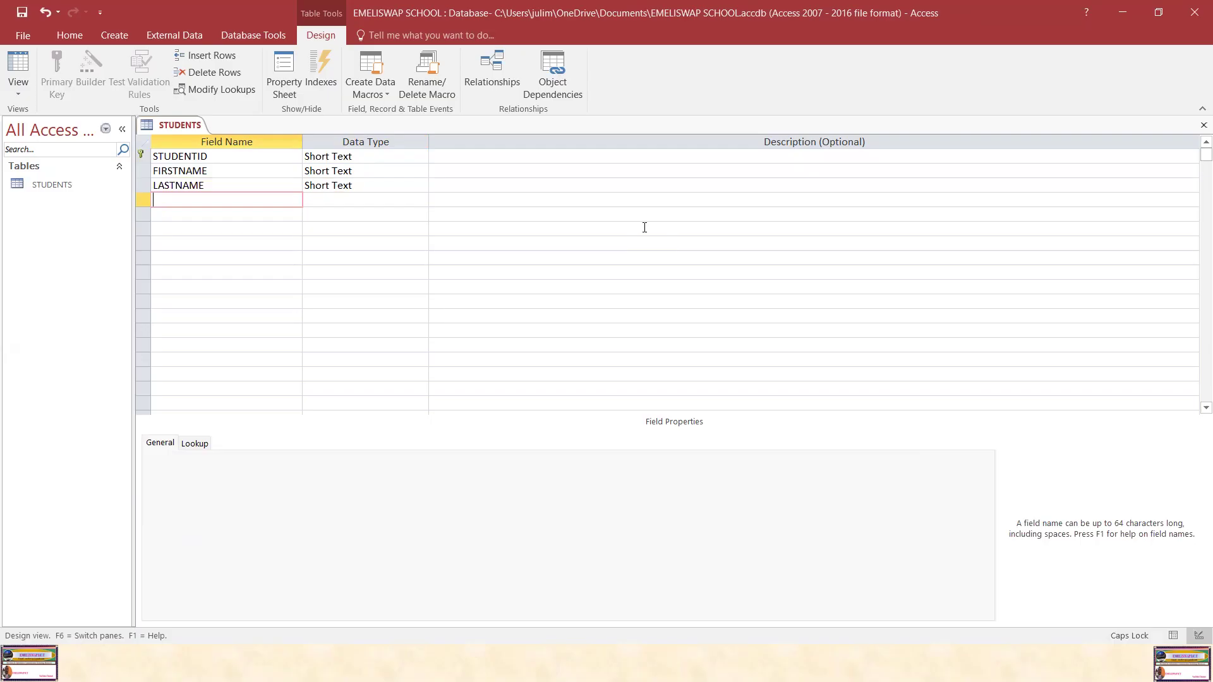
type("DOB")
left_click(333, 202)
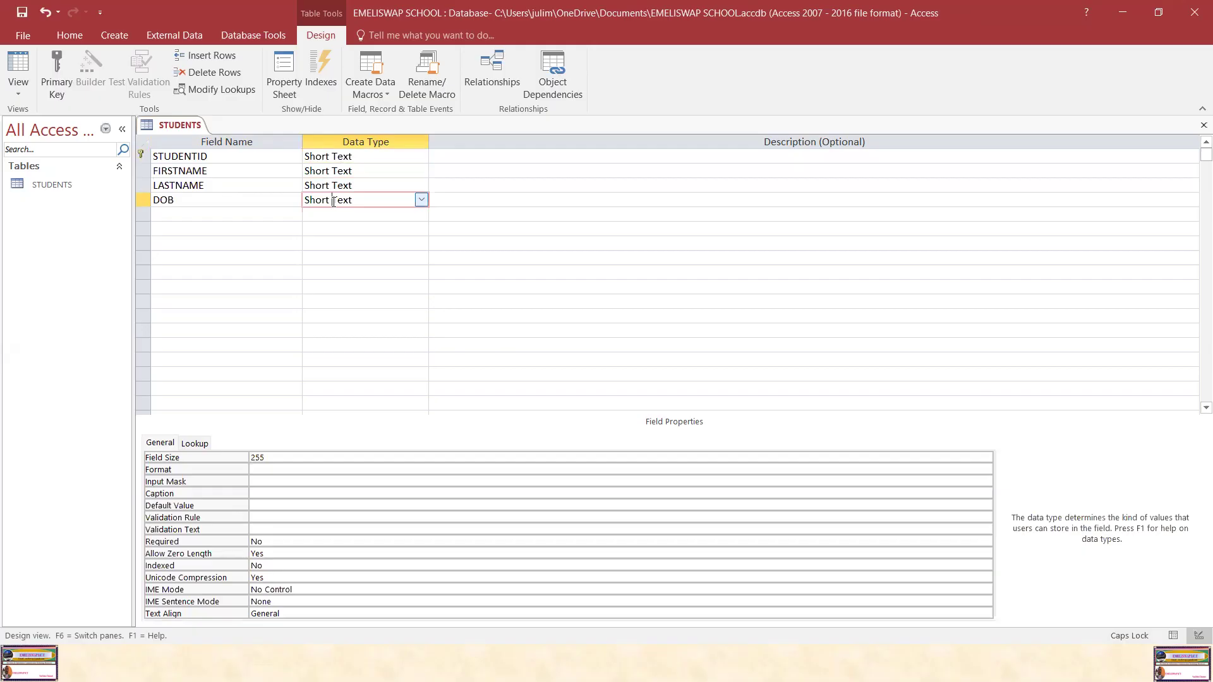
left_click(421, 200)
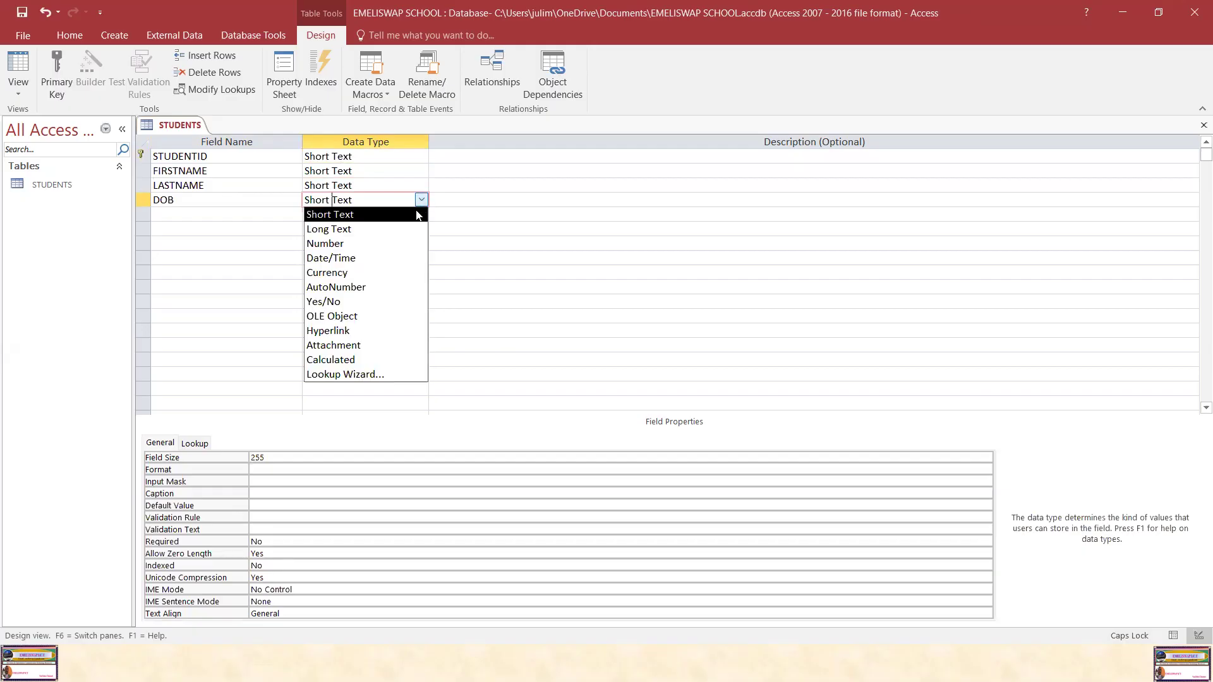
left_click(360, 257)
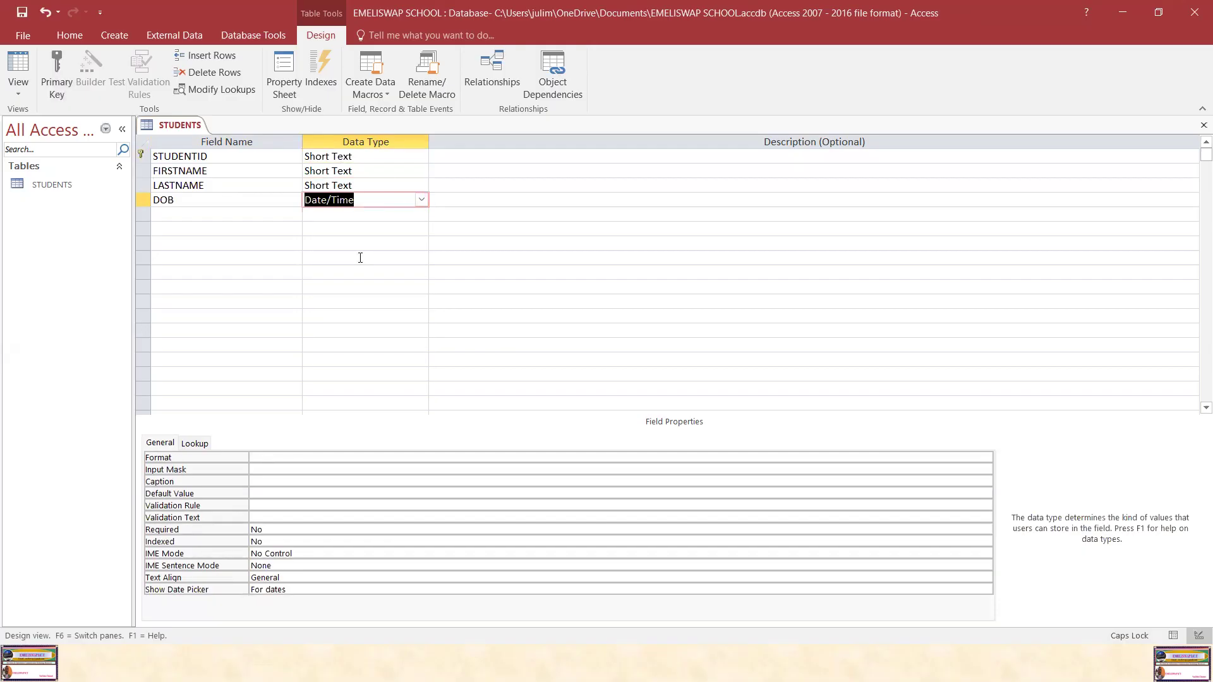
Add GENDER and PHONE fields below DOB, both with the Short Text data type.
left_click(177, 218)
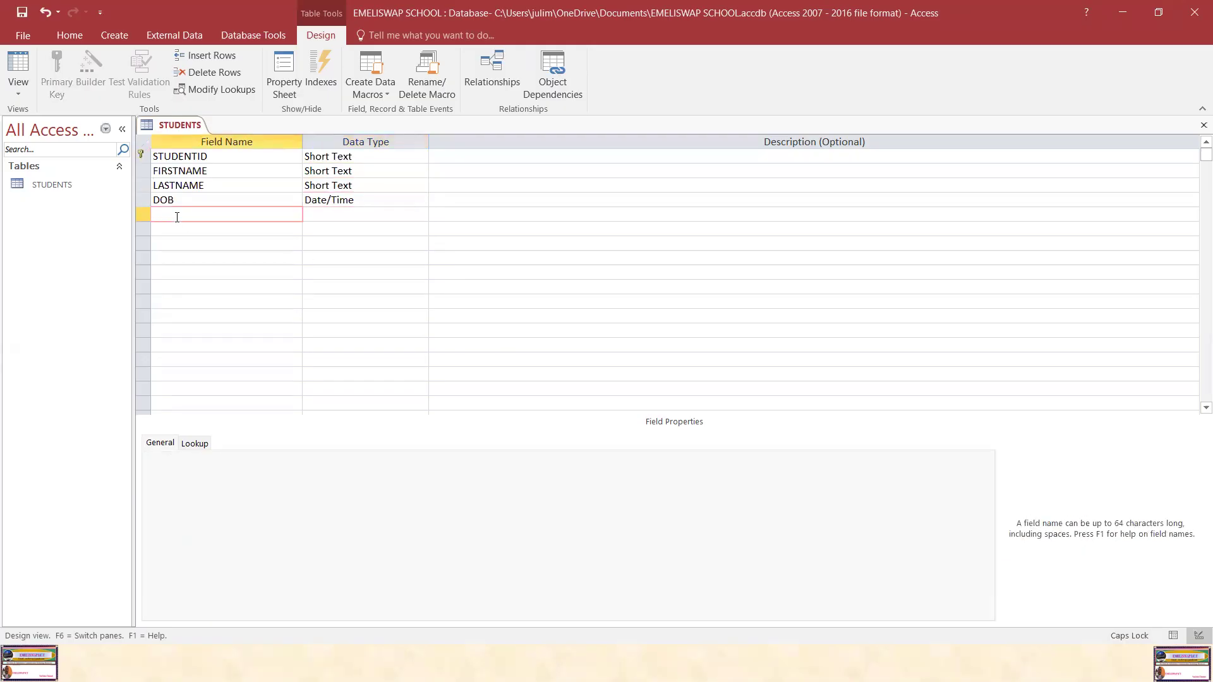
type("GENDER")
left_click(333, 215)
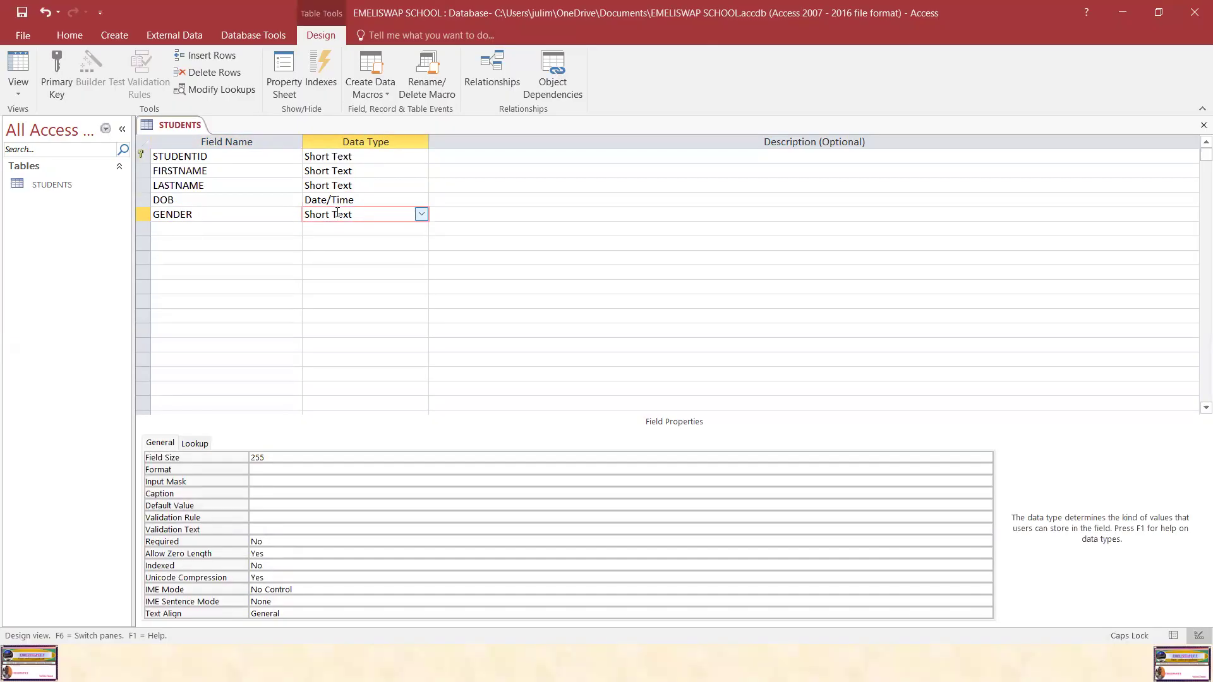
left_click(181, 230)
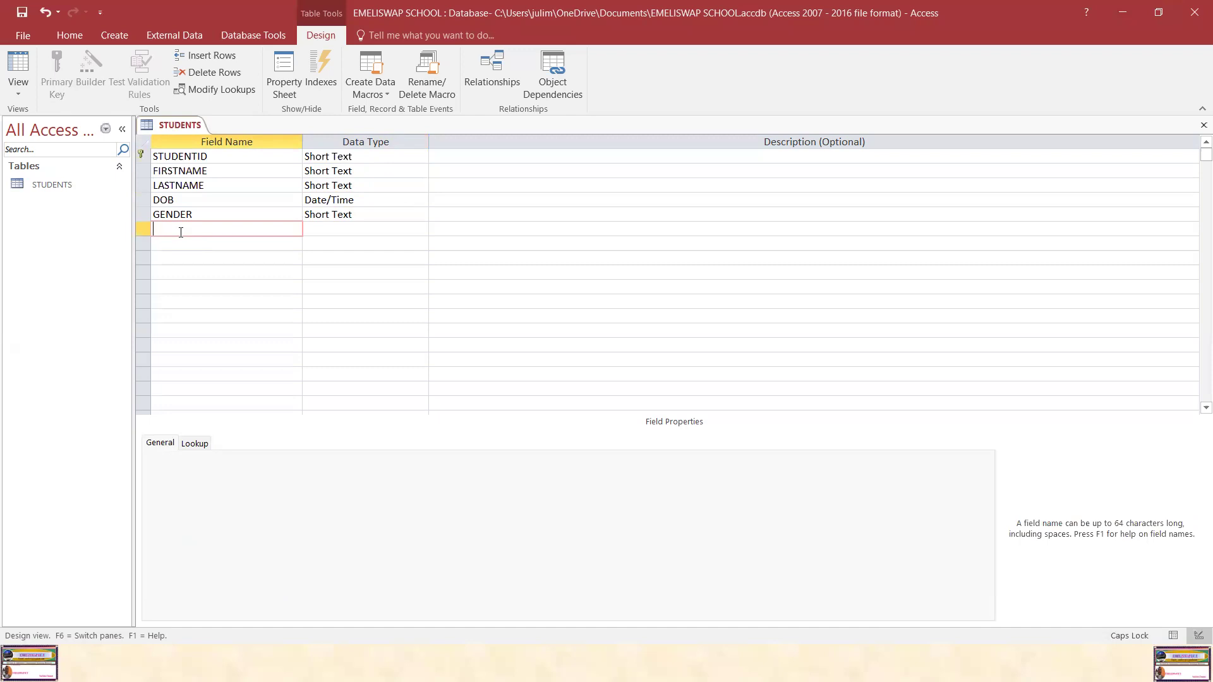
type("PHONE")
left_click(344, 231)
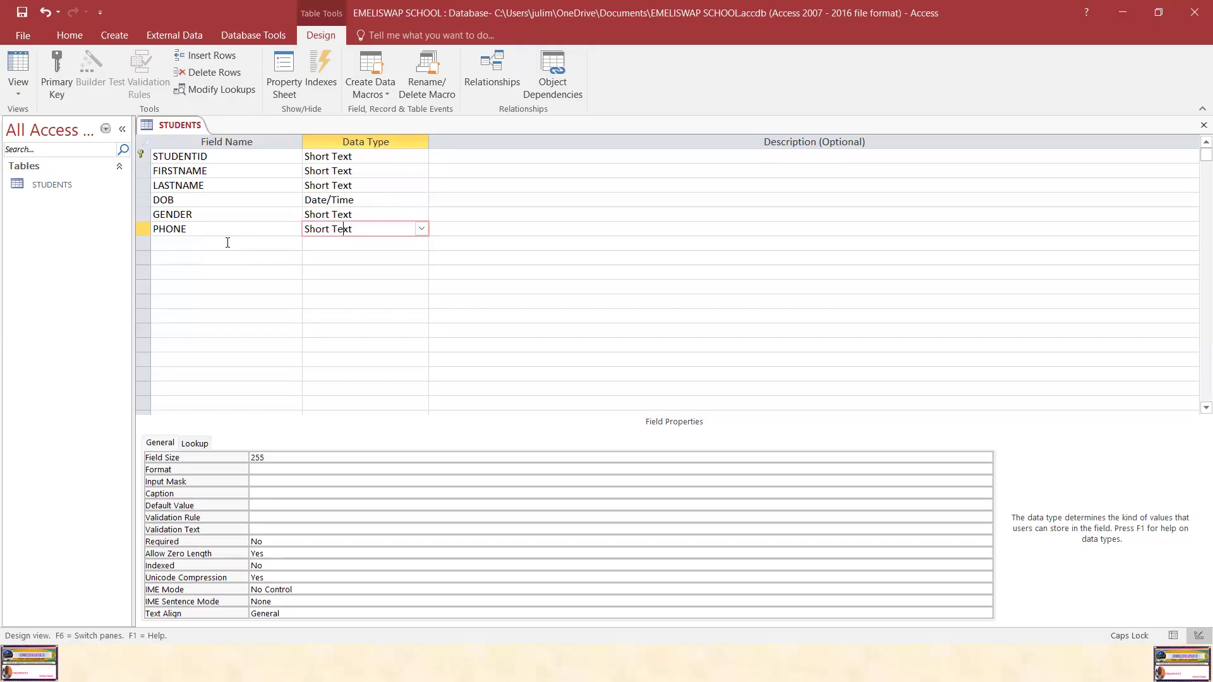
Add an EMAIL field below PHONE in the STUDENTS table with the Short Text data type.
left_click(211, 243)
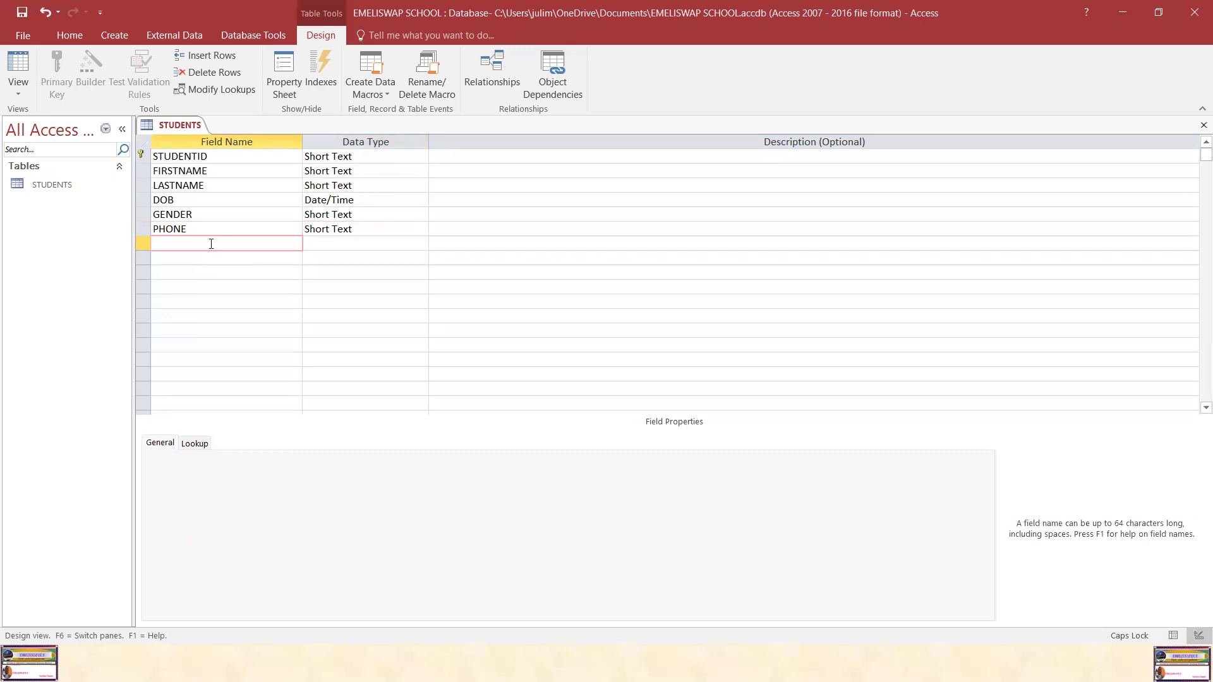
type("EMAIL")
left_click(379, 244)
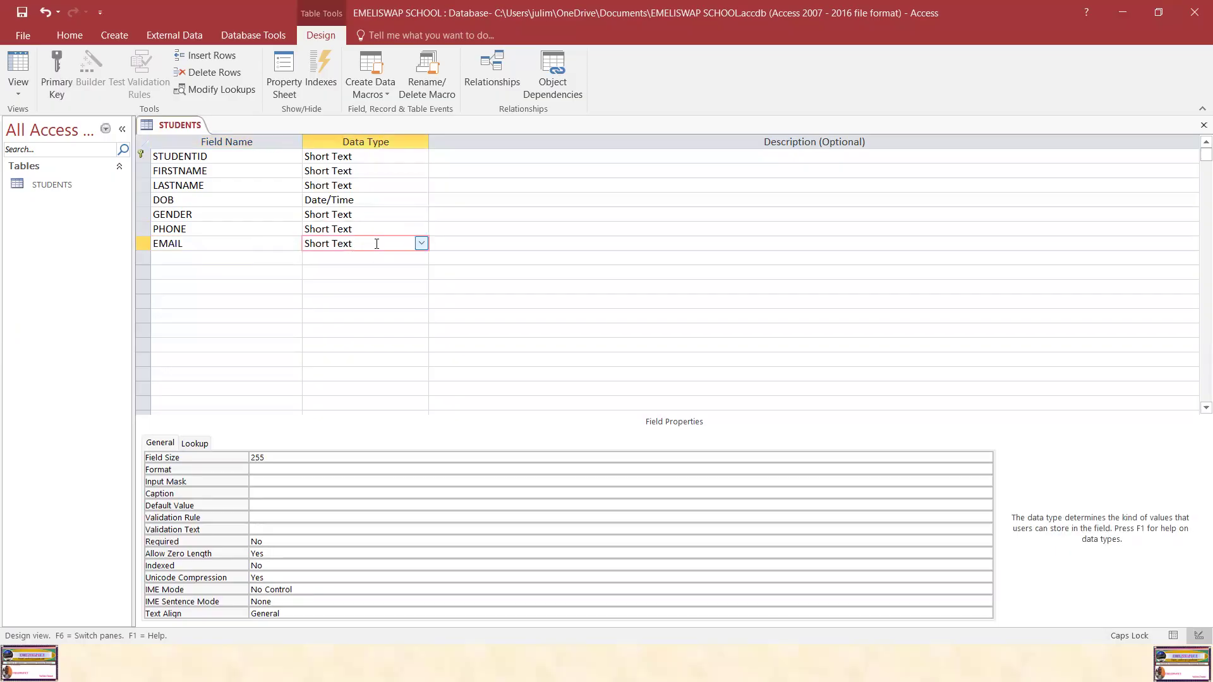
Add an ADDRESS field below EMAIL and set its data type to Long Text.
left_click(219, 258)
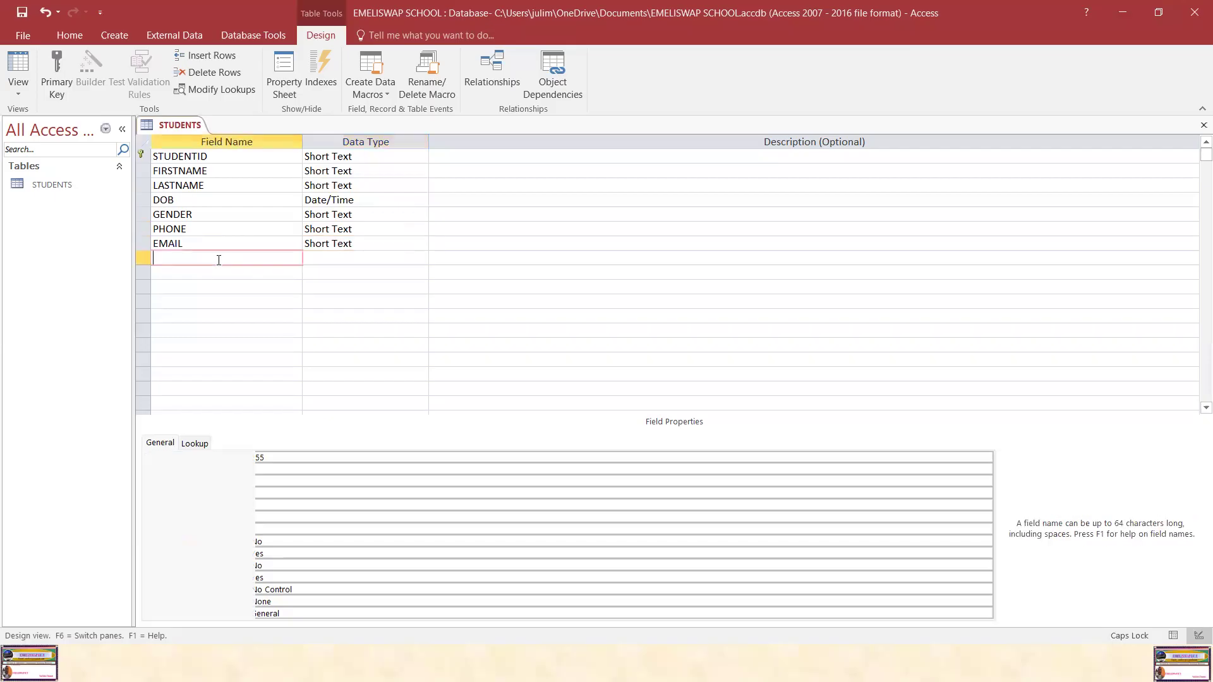
type("ADDRESS")
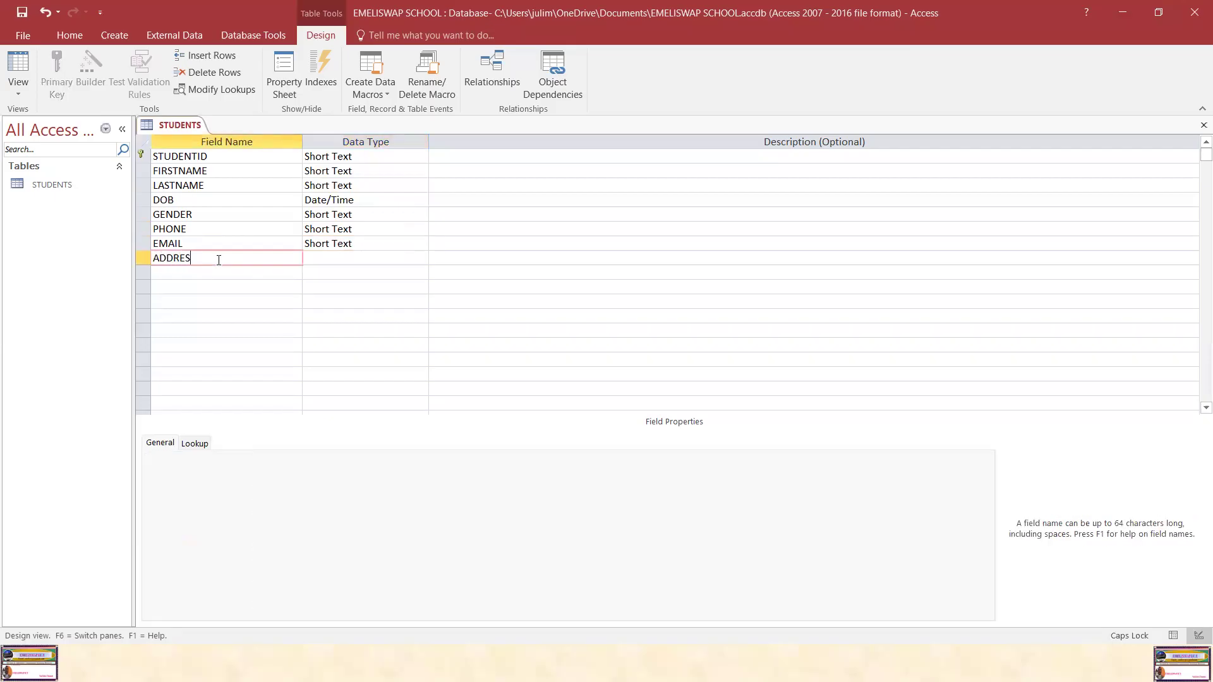
left_click(339, 262)
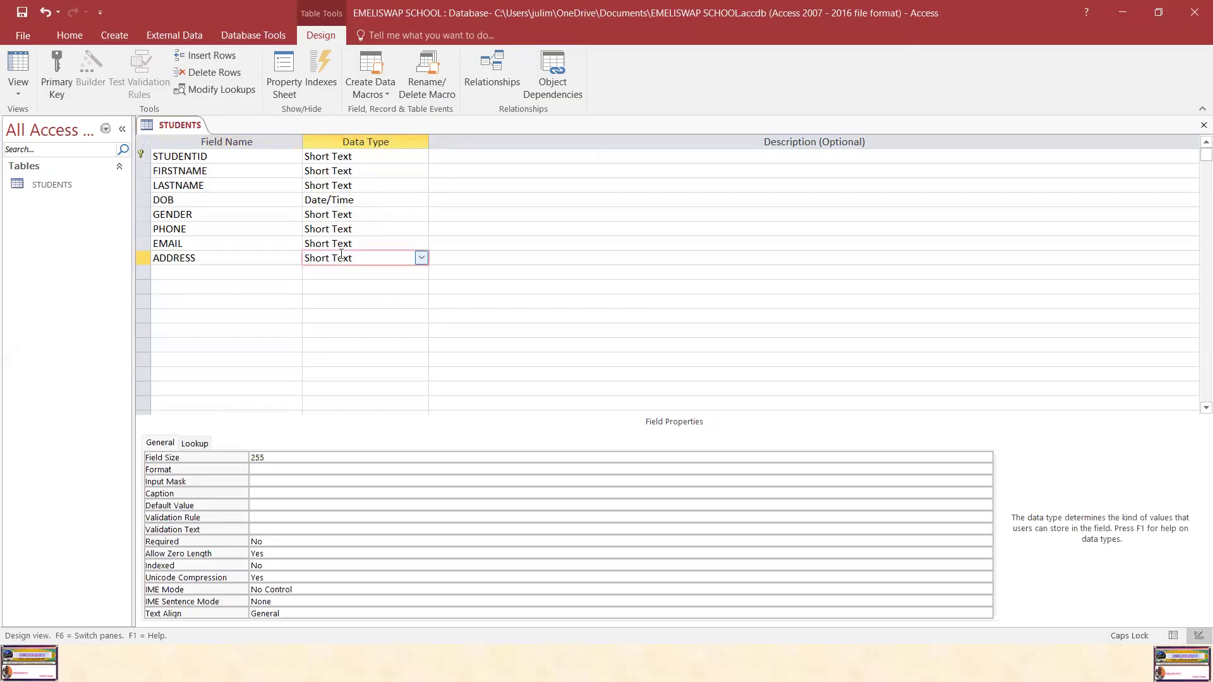
left_click(421, 258)
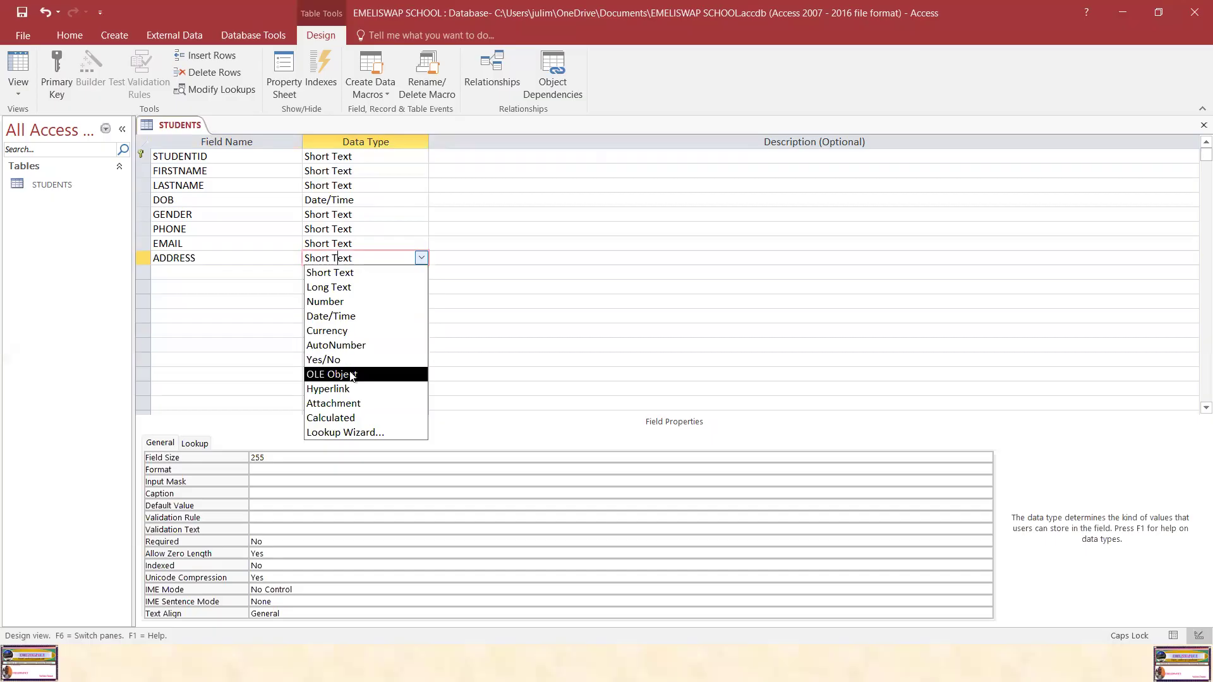
left_click(363, 296)
left_click(365, 259)
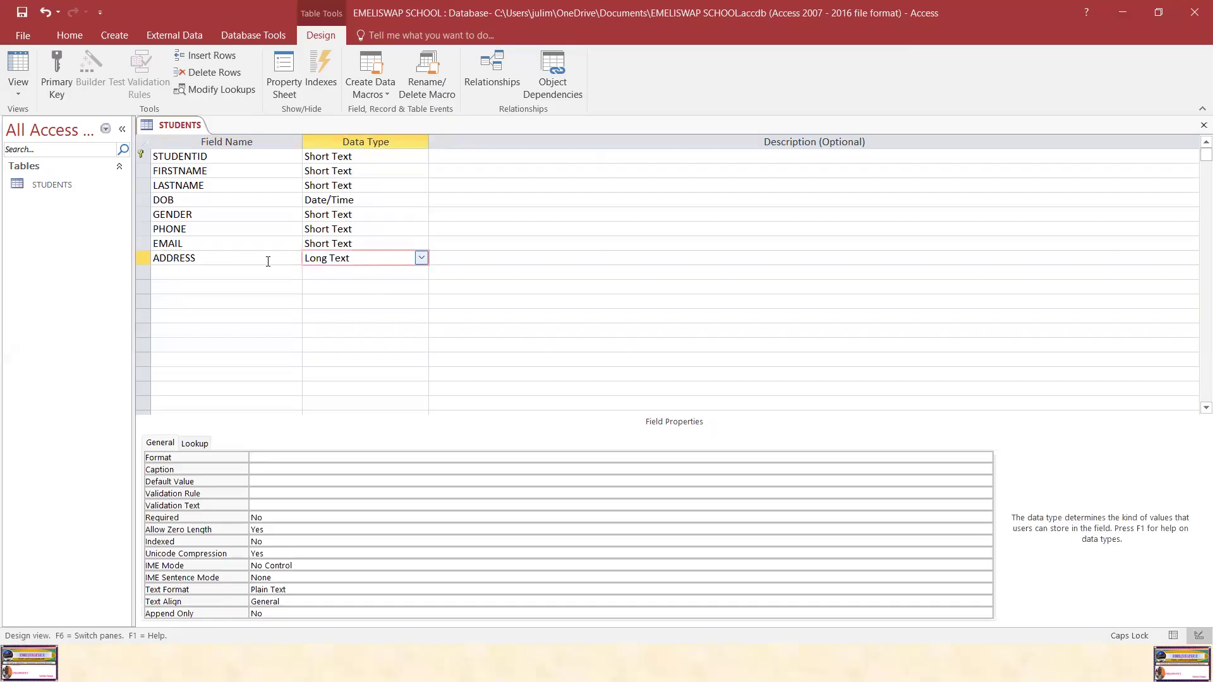
Add a PROGRAMID field below ADDRESS with the Short Text data type.
left_click(172, 270)
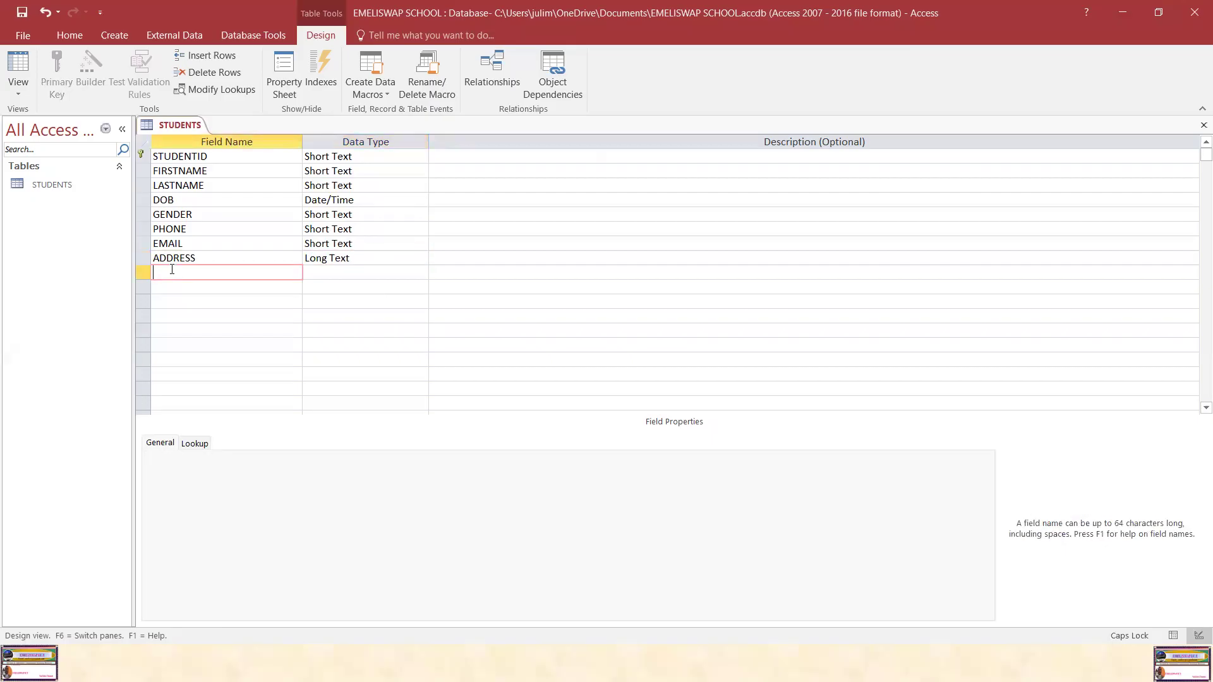
type("PROGRAMID")
left_click(328, 272)
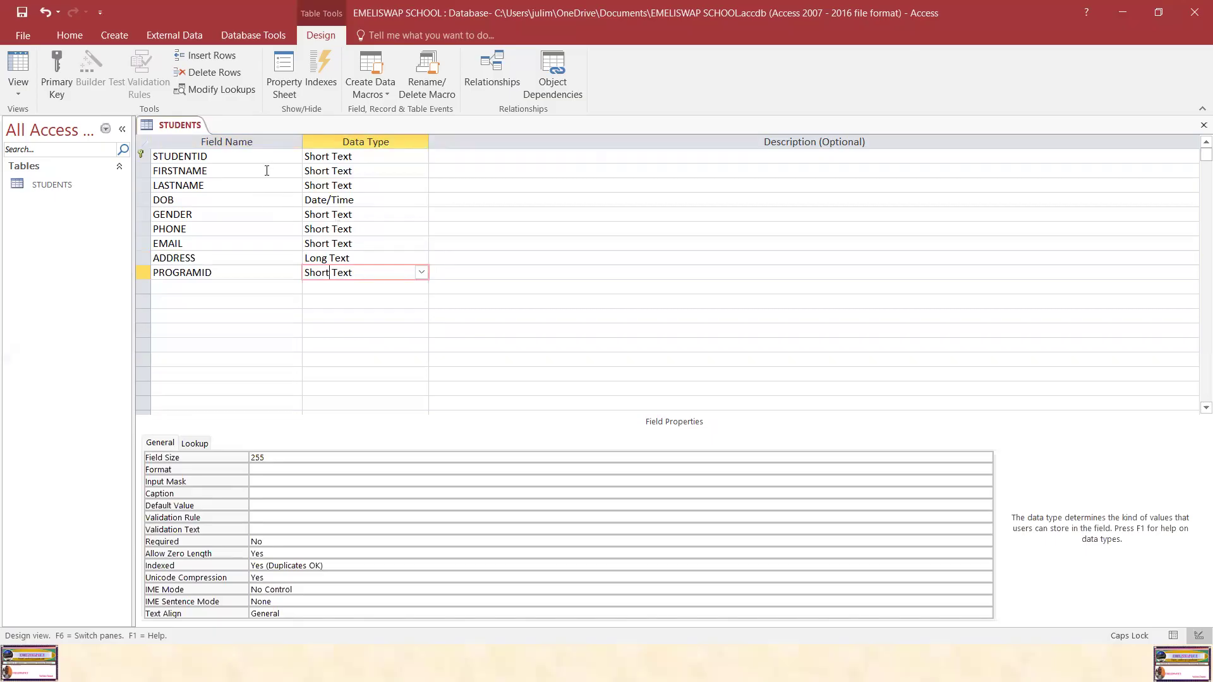
Review the STUDENTS table's field names one by one, from STUDENTID down to PROGRAMID.
left_click(195, 158)
left_click(196, 170)
left_click(198, 185)
left_click(187, 199)
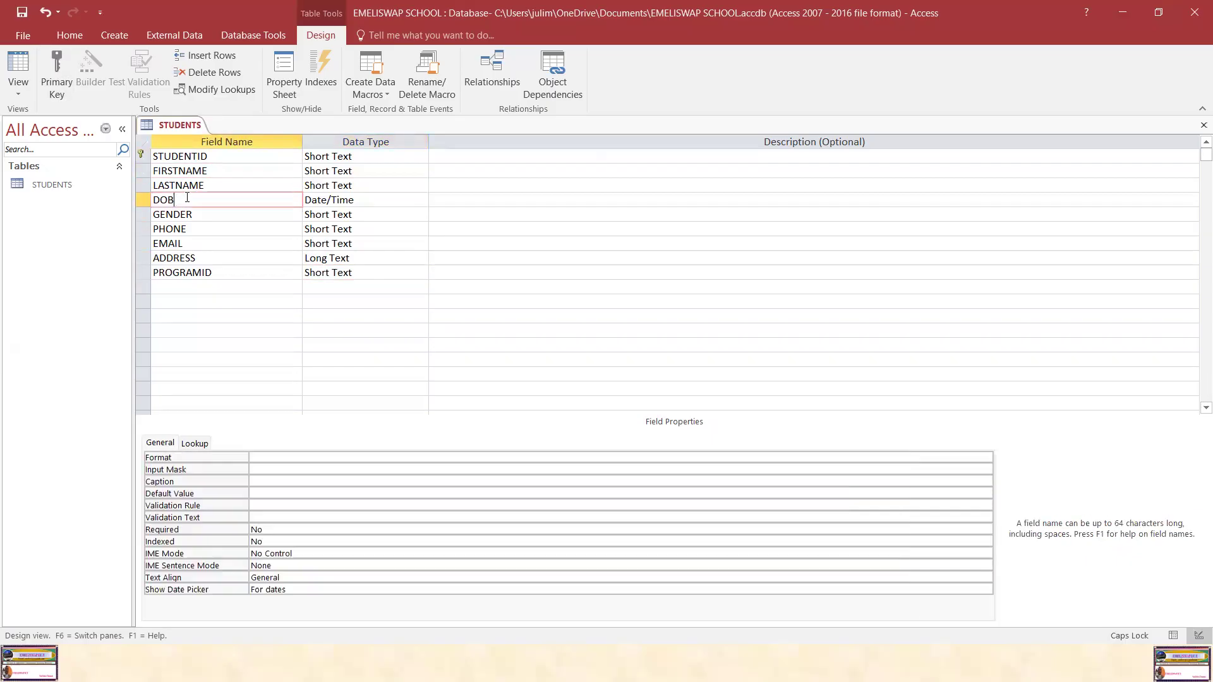
left_click(194, 215)
left_click(191, 229)
left_click(189, 243)
left_click(196, 259)
left_click(212, 274)
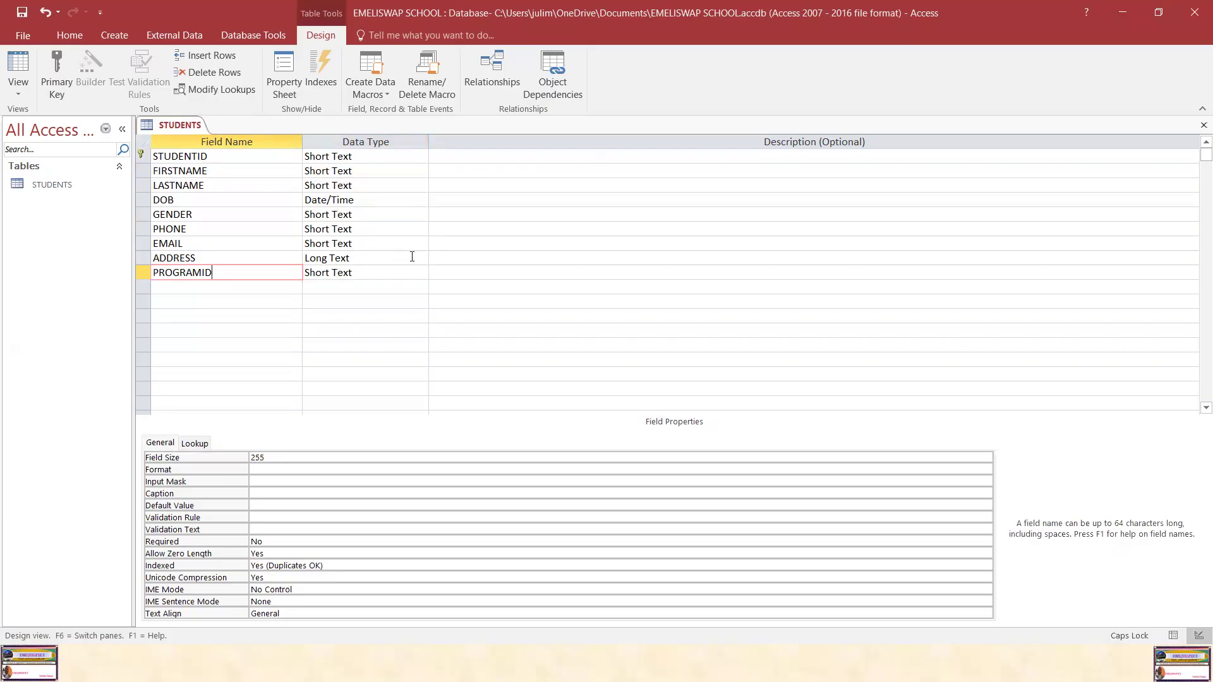
Save the STUDENTS table design and close the table.
left_click(23, 13)
right_click(191, 127)
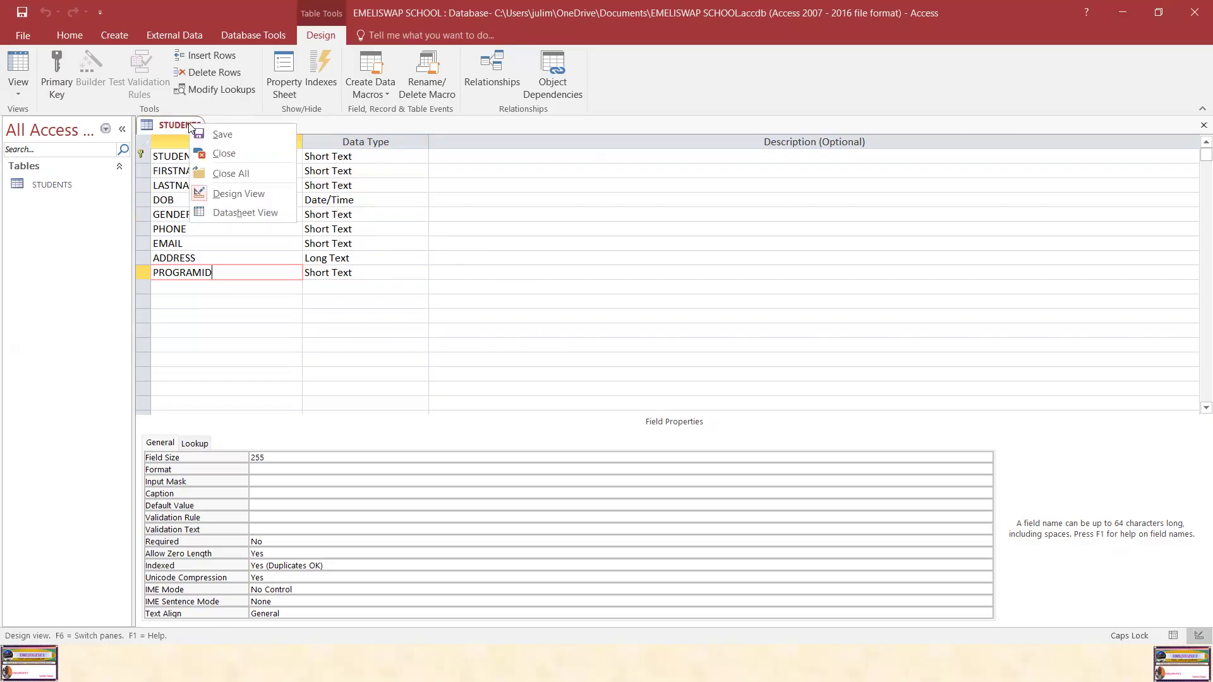
left_click(232, 173)
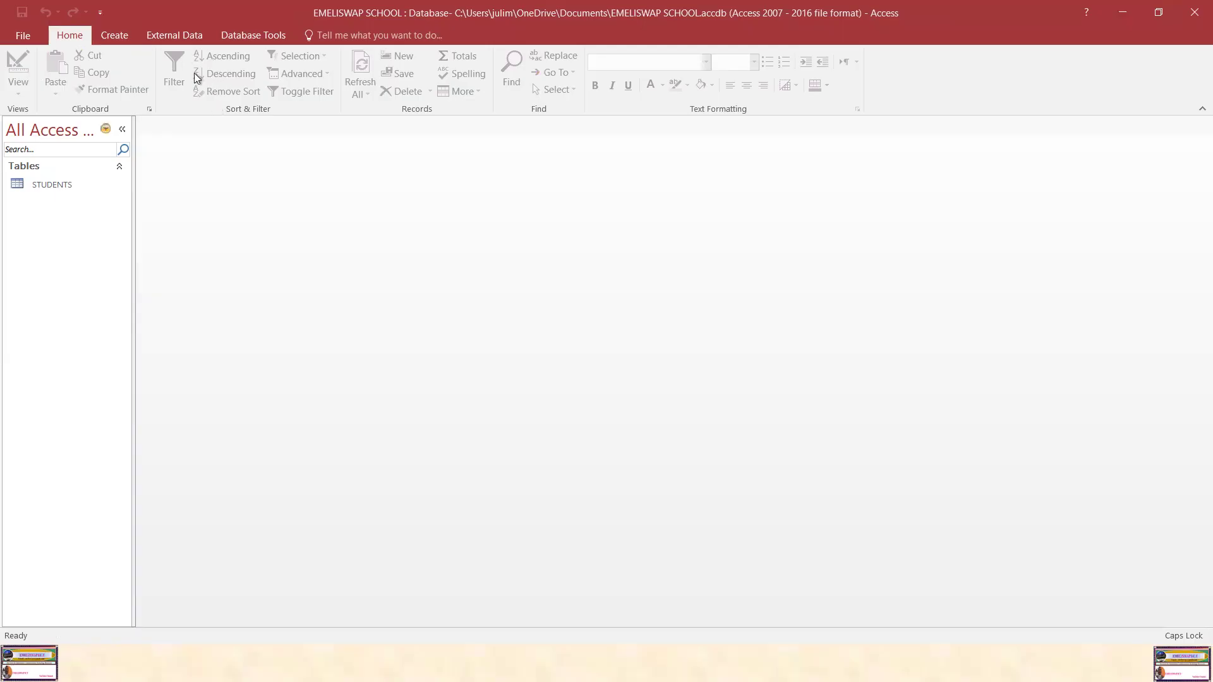
Create a new table in Design View with DEPARTMENTID and DEPARTMENTNAME fields, both with the Short Text data type.
left_click(110, 38)
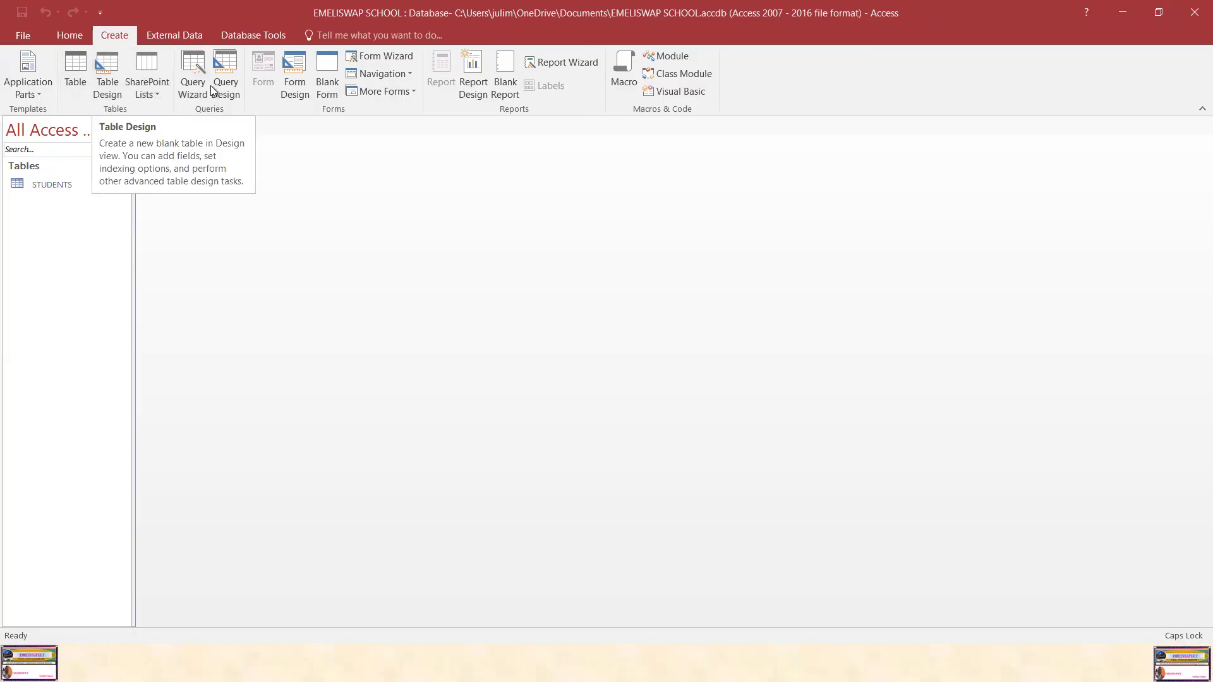
left_click(109, 72)
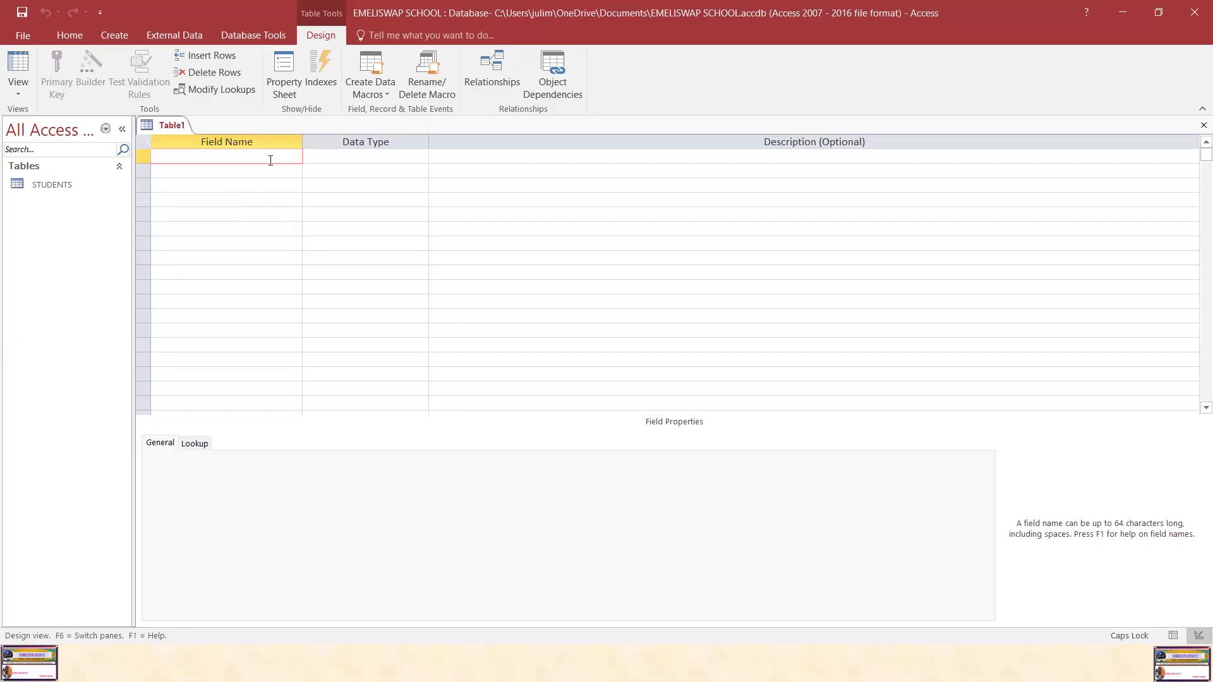
type("DEPARTMENTID")
left_click(348, 157)
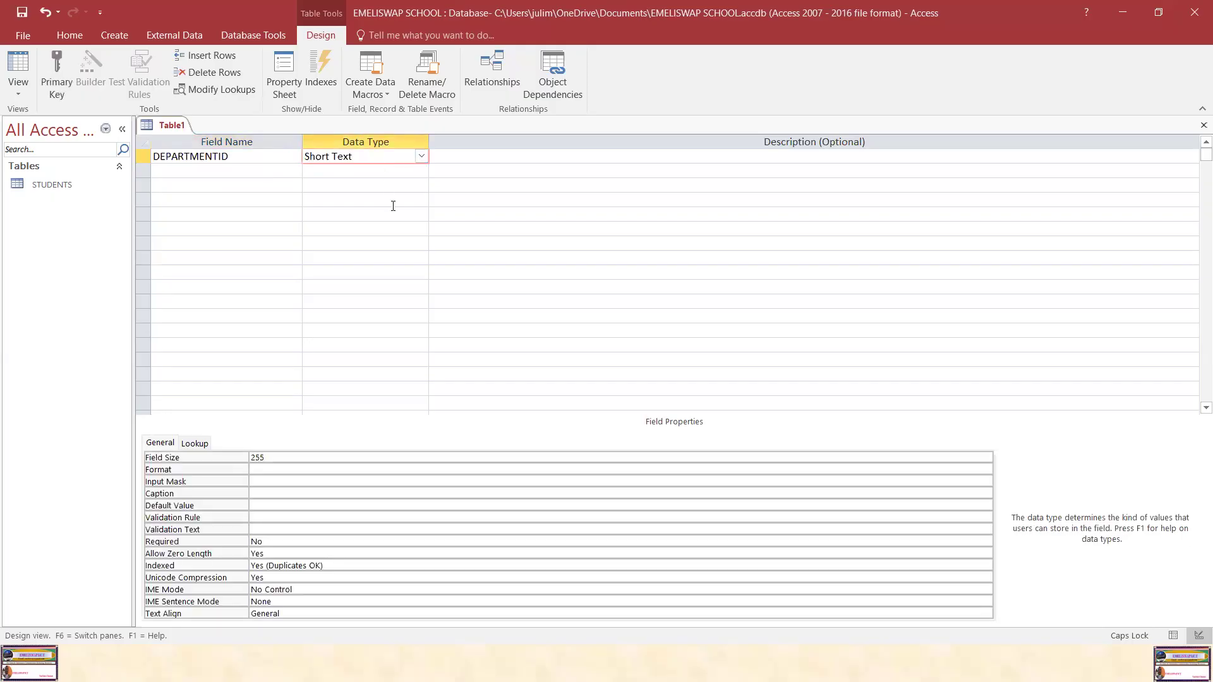
left_click(179, 169)
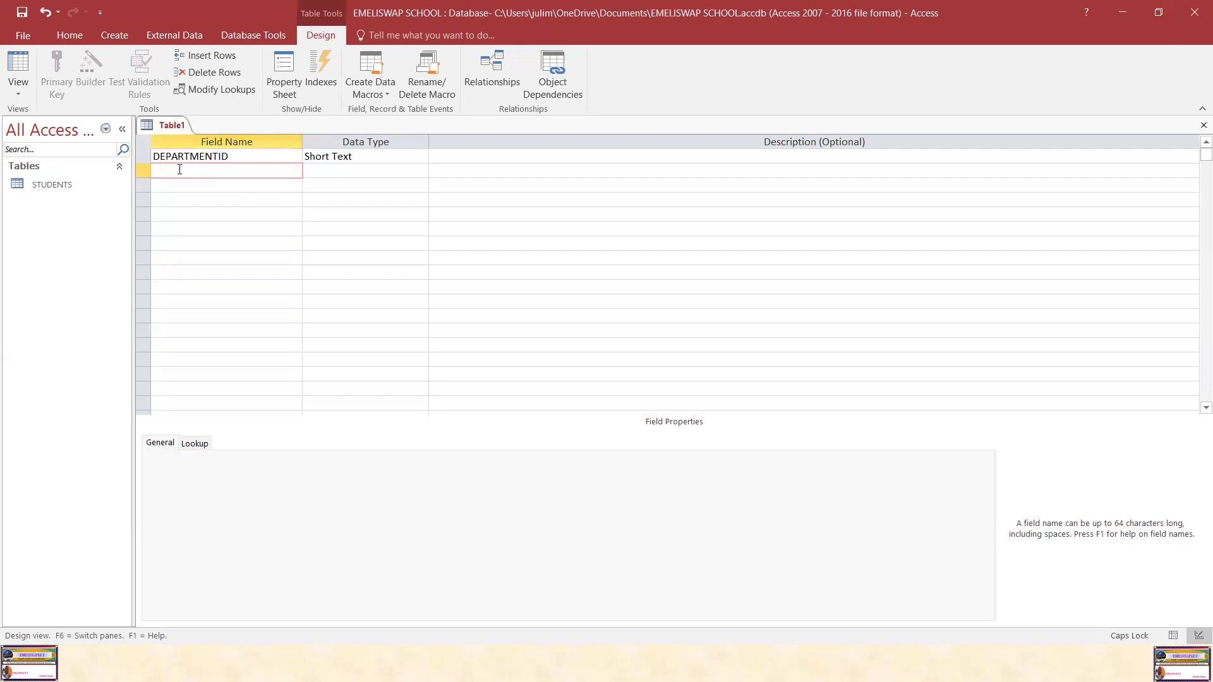
type("DEPARTMENTNAME")
left_click(328, 176)
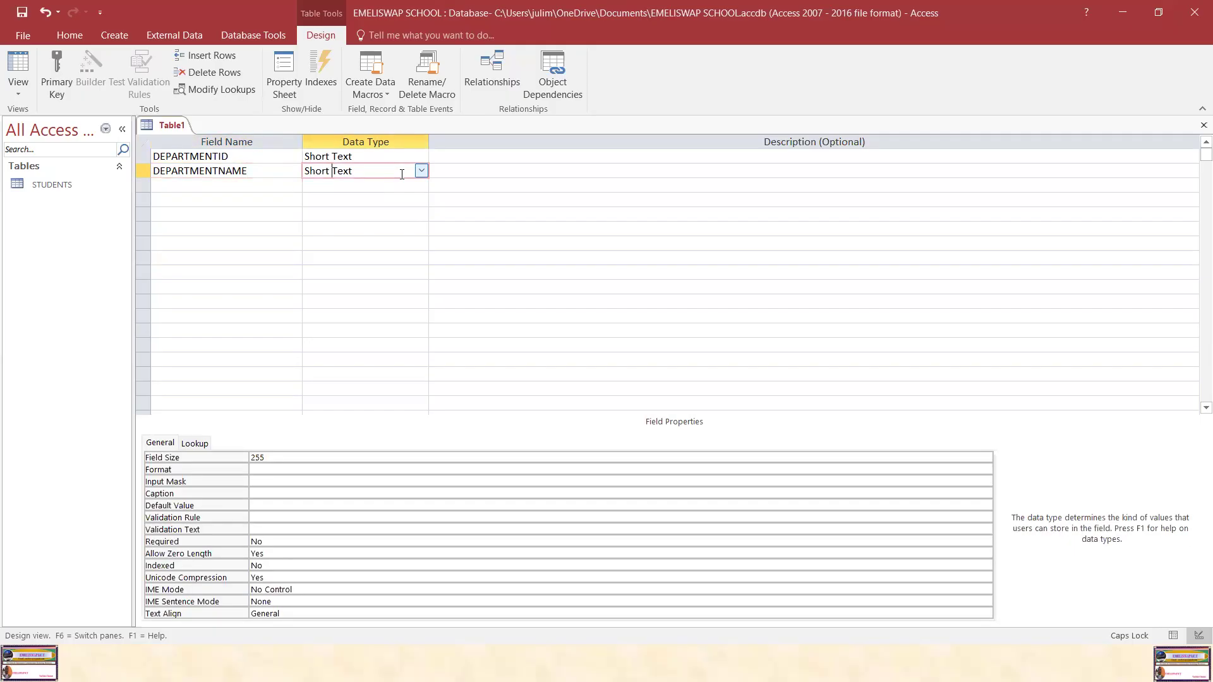
Save the new table as DEPARTMENTS without creating a primary key, and close it.
left_click(21, 13)
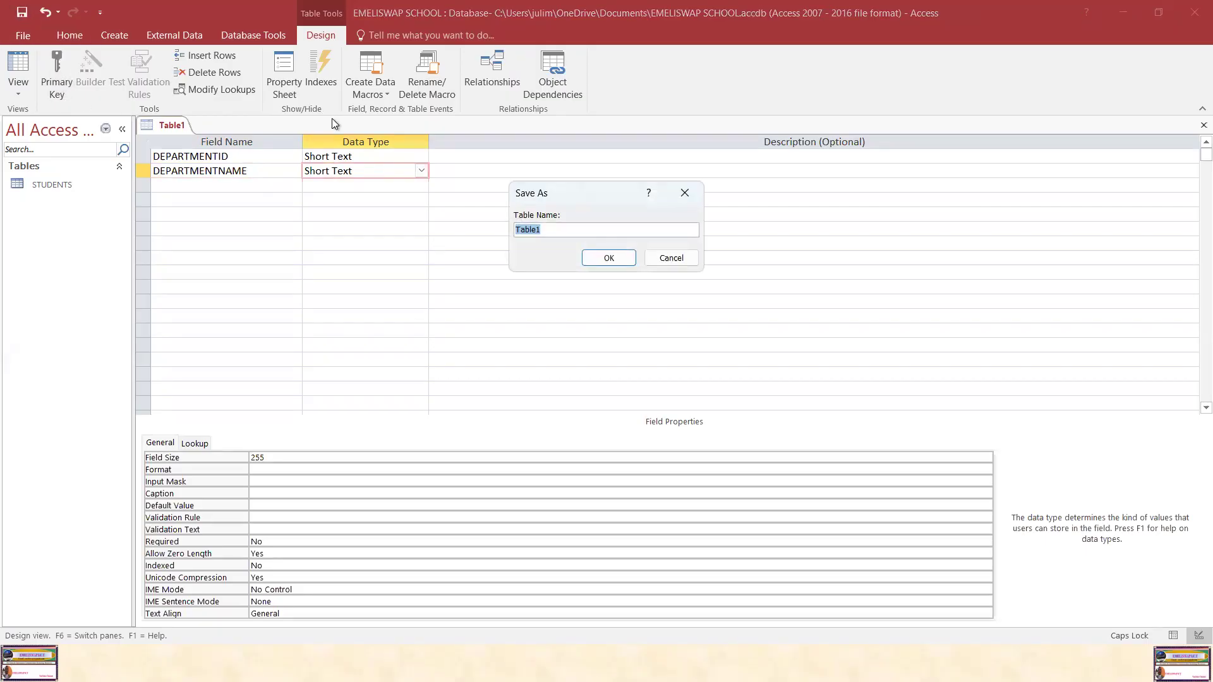
type("DEPARTMENT")
type("S")
left_click(616, 260)
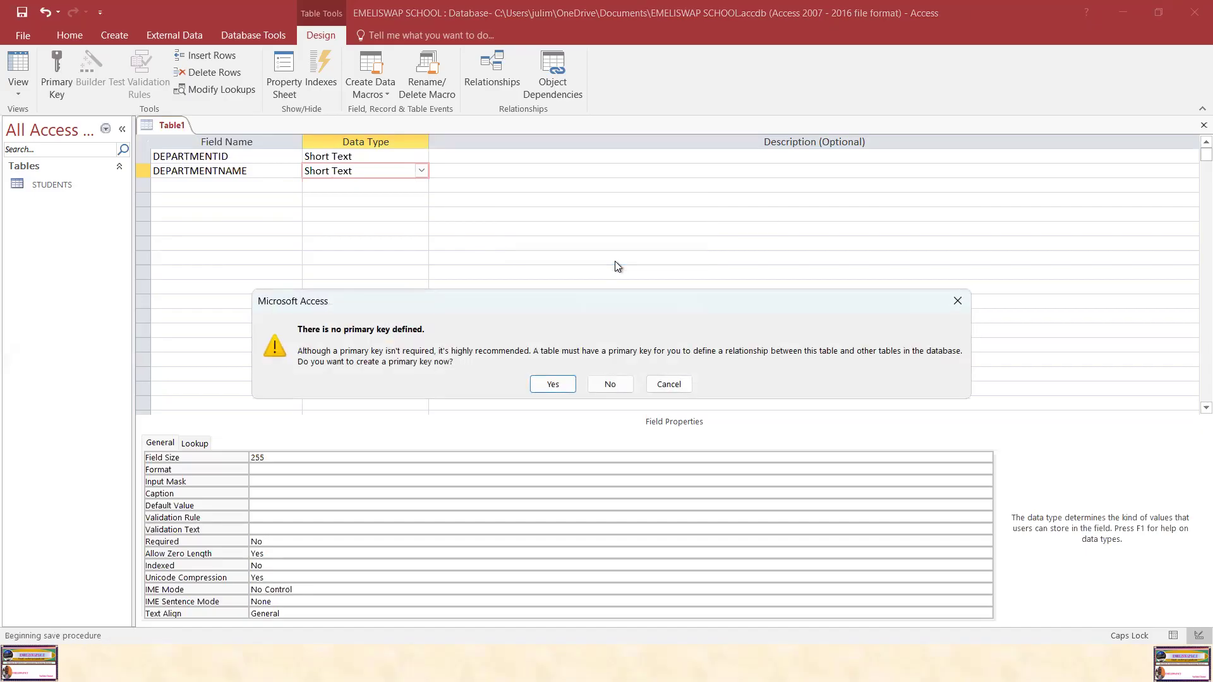
left_click(608, 384)
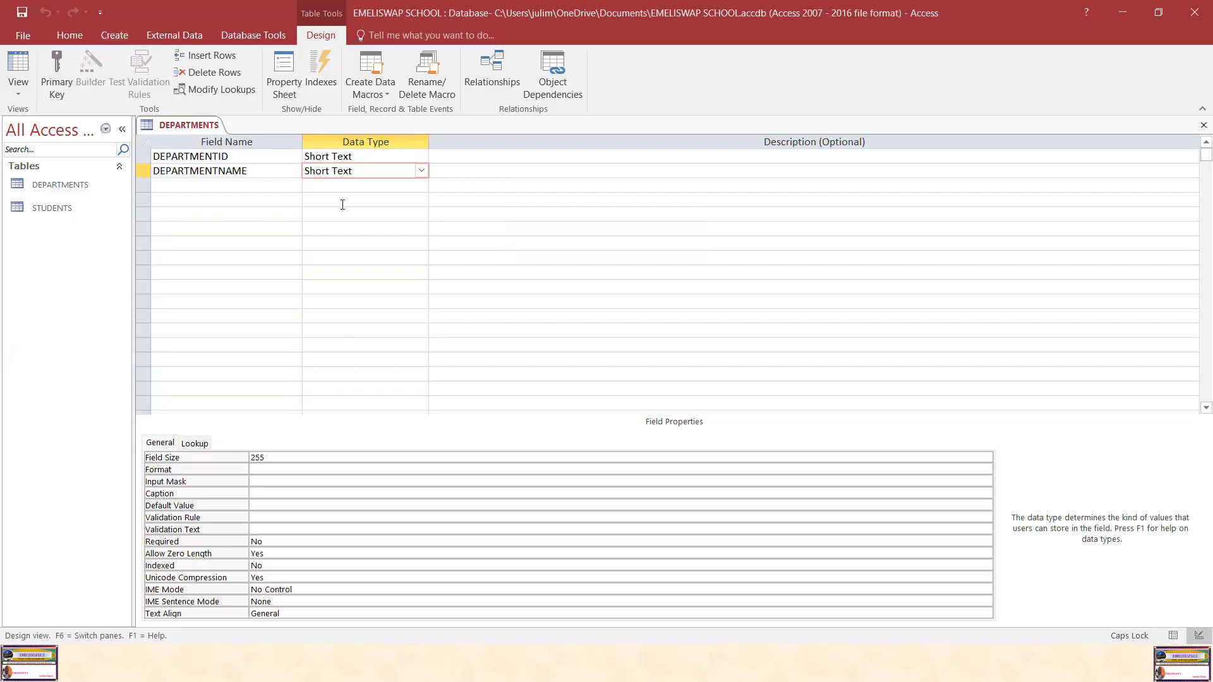
right_click(193, 124)
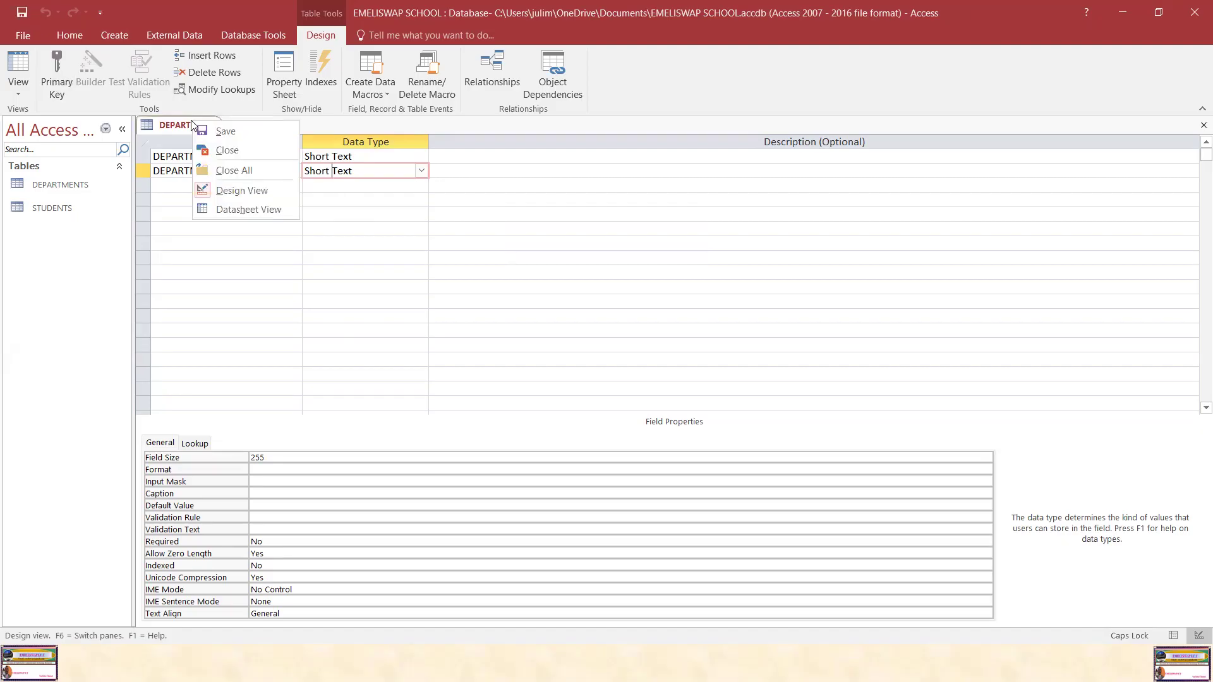
left_click(233, 153)
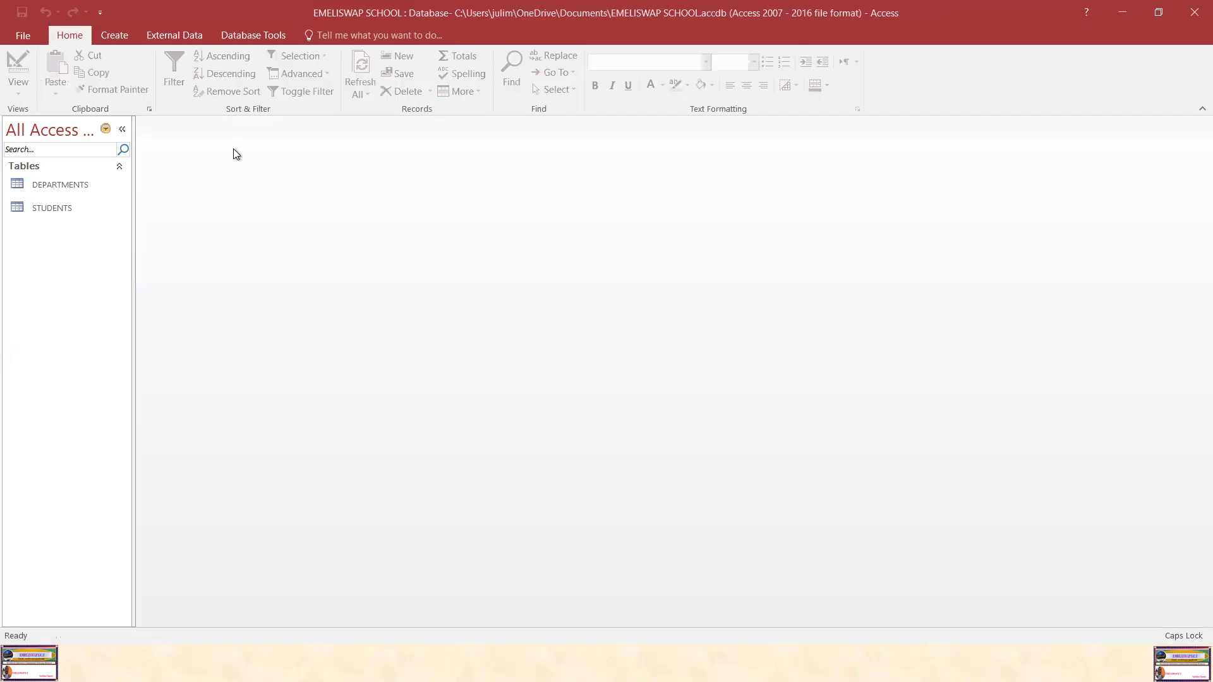
left_click(71, 184)
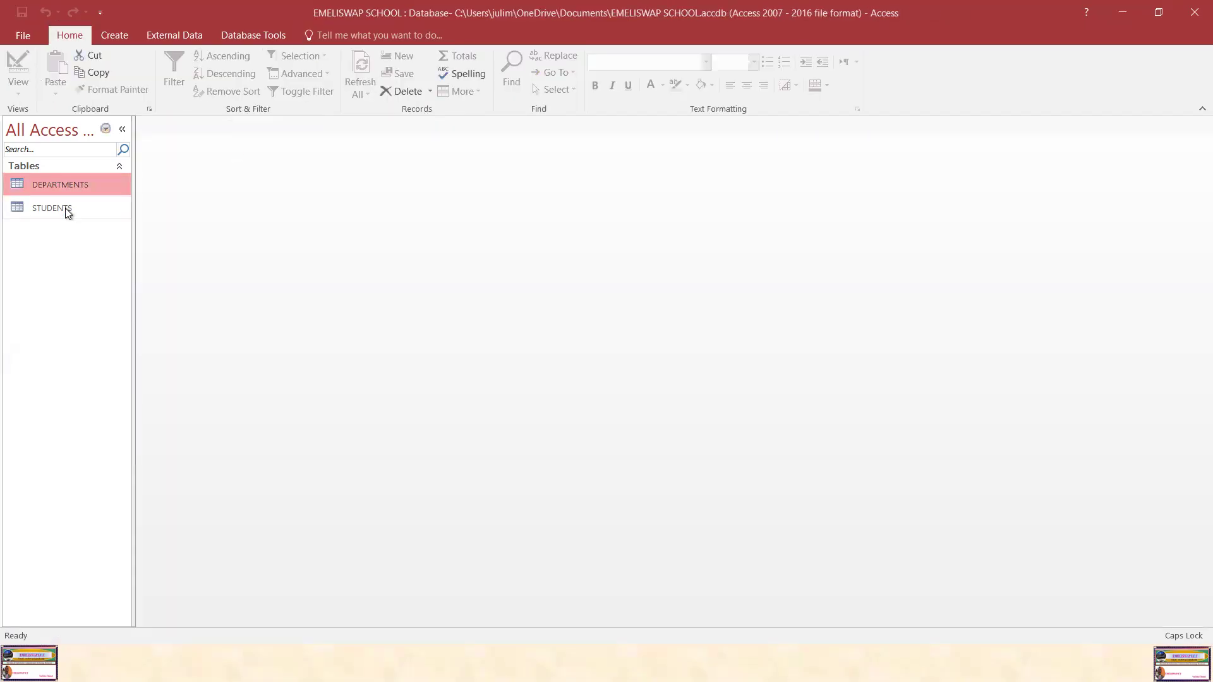
left_click(68, 212)
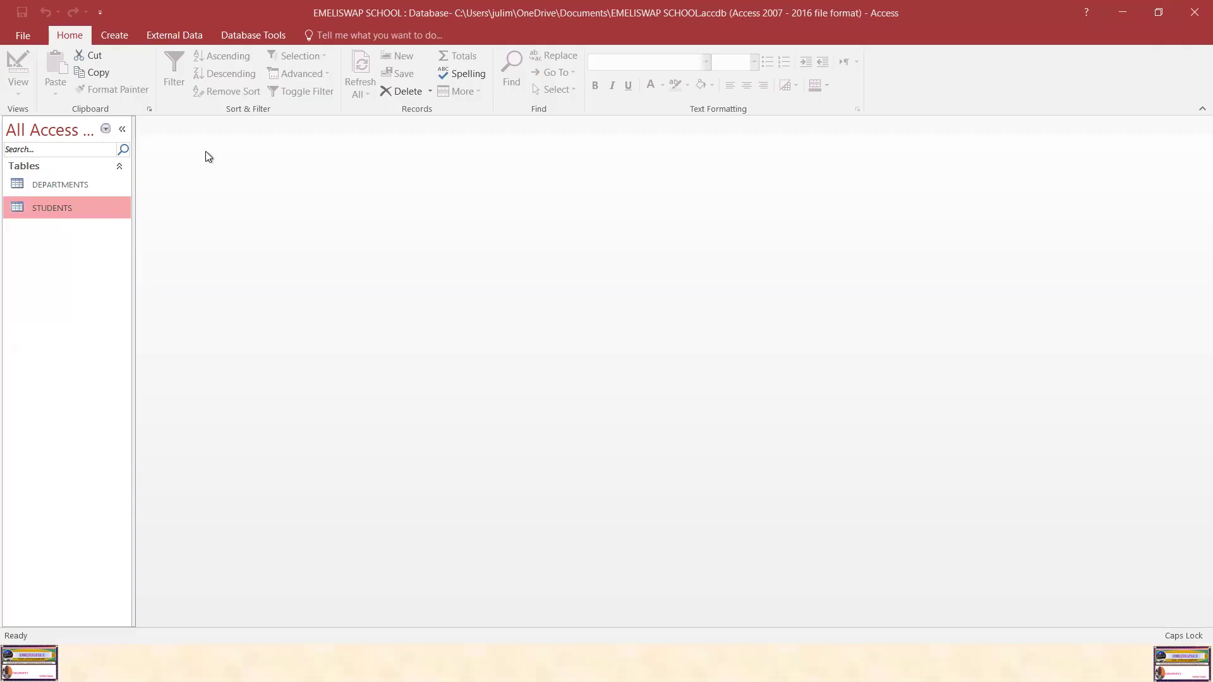
Create another table in Design View with PROGRAMID and PROGRAMNAME fields, both with the Short Text data type.
left_click(113, 34)
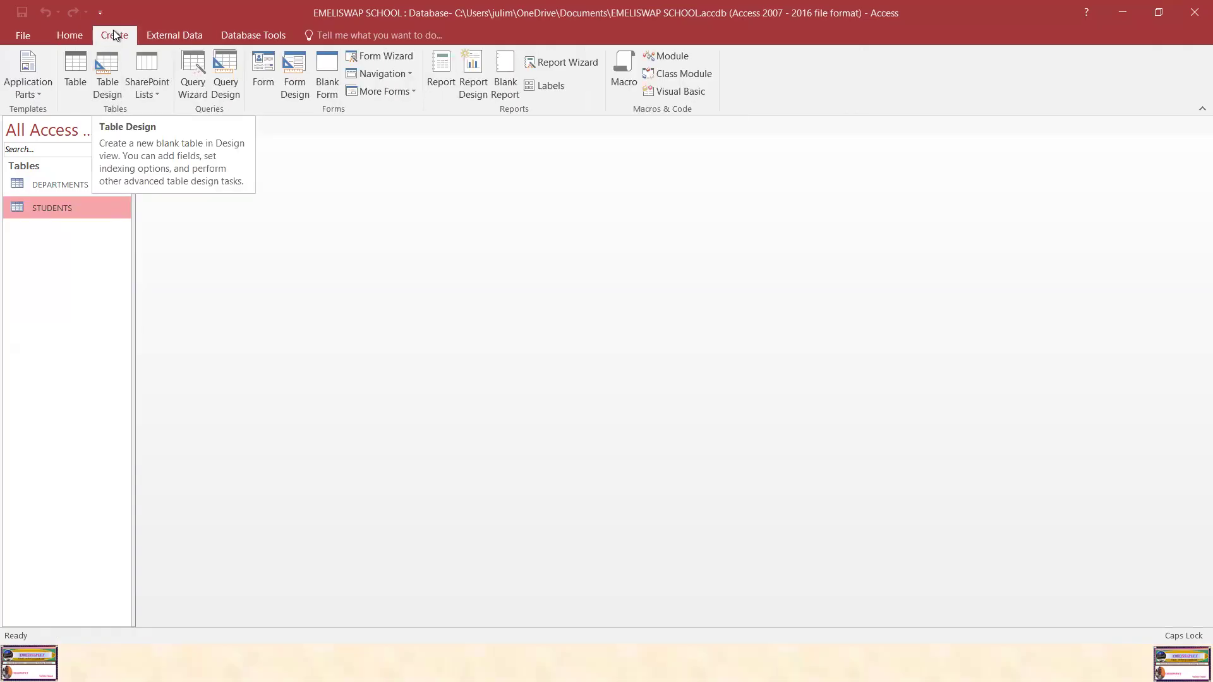
left_click(116, 75)
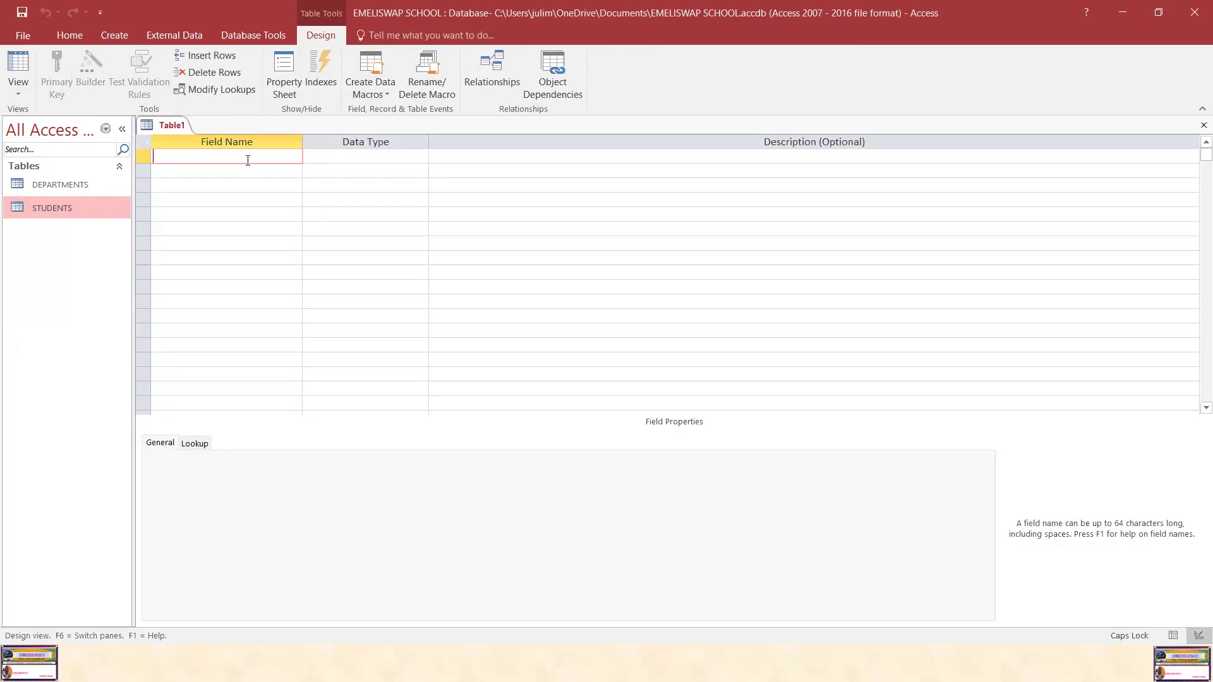
type("PROGRAMID")
left_click(350, 170)
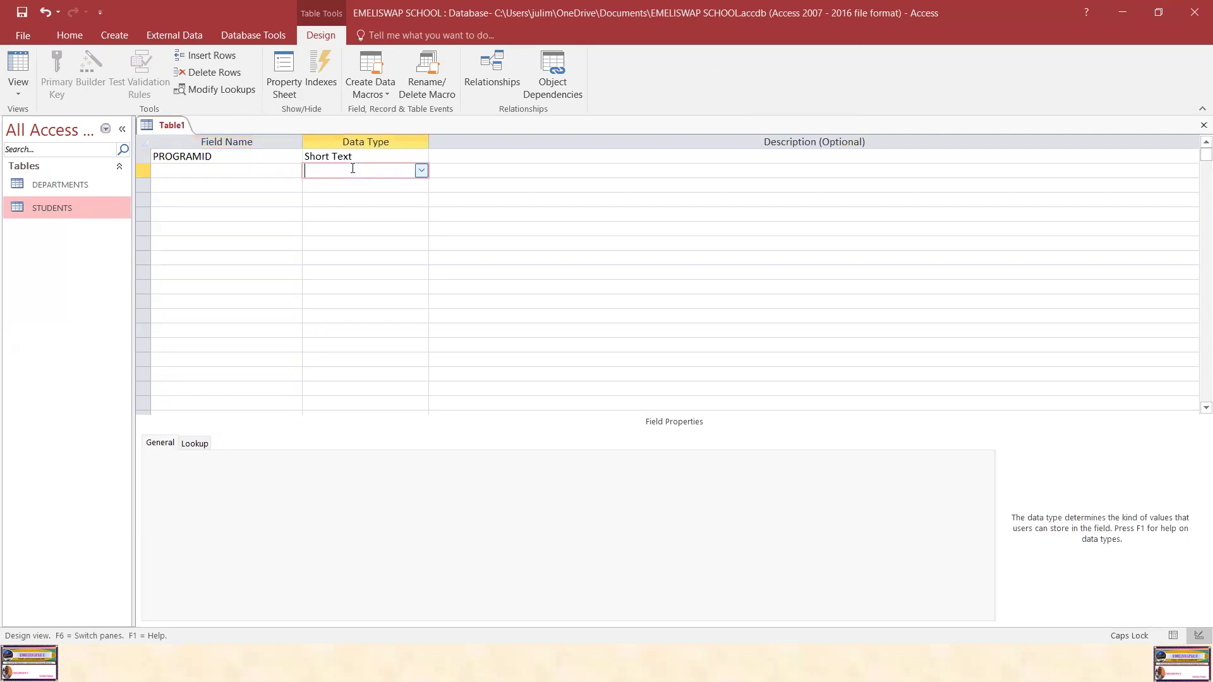
left_click(353, 156)
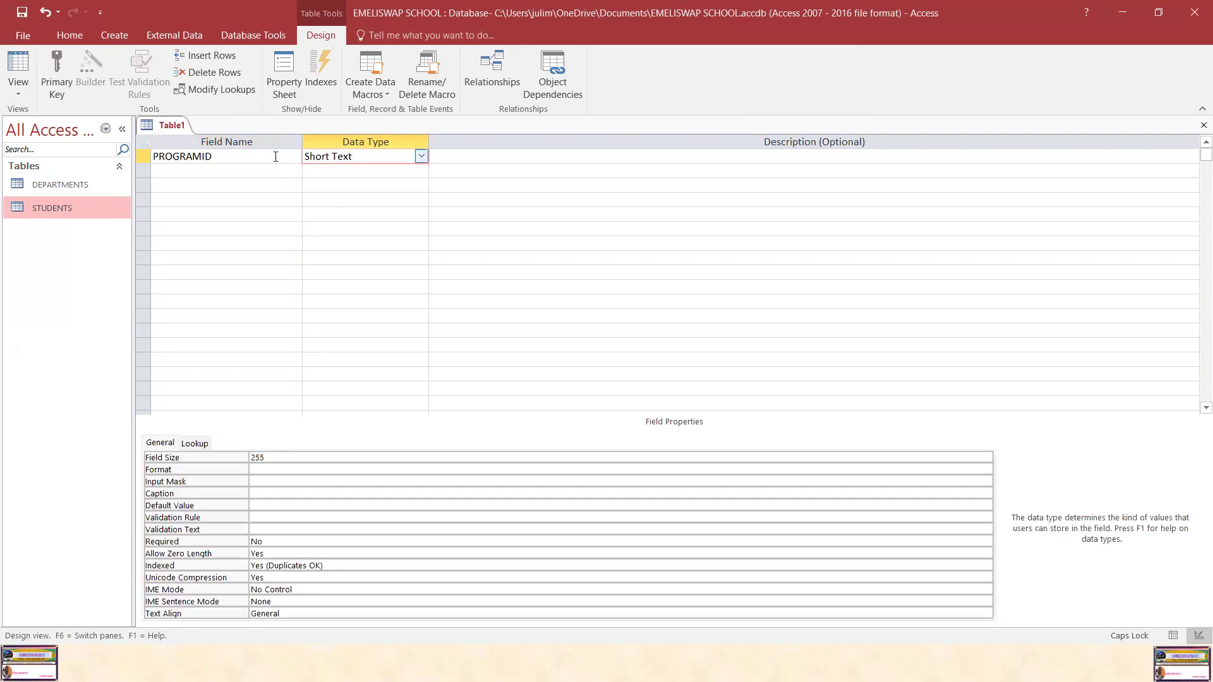
left_click(185, 166)
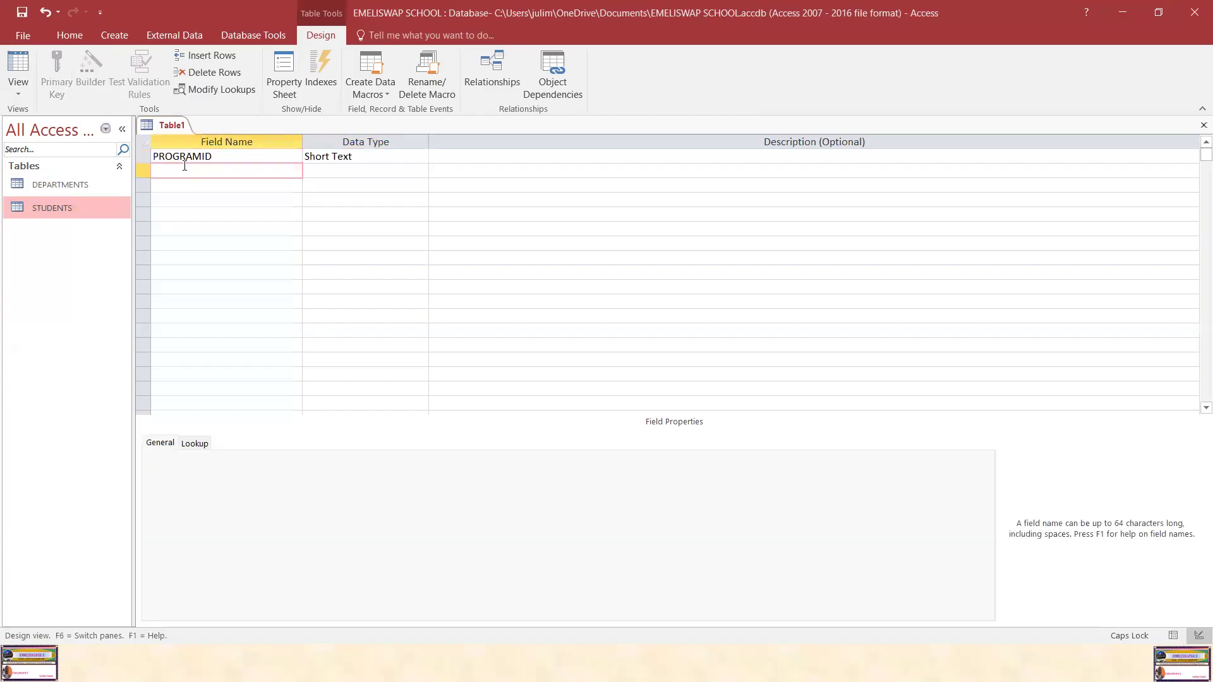
type("PROGRAMNAME")
left_click(331, 173)
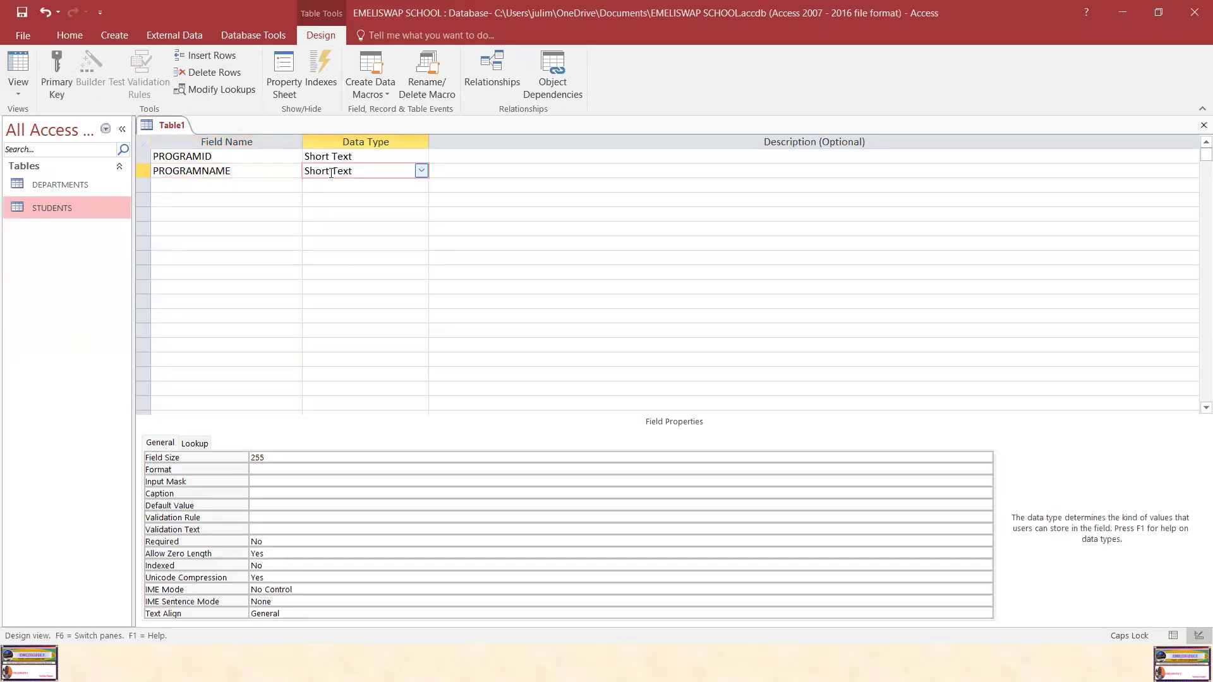
Add a PROGRAMFEES field with the Currency data type below PROGRAMNAME.
left_click(220, 186)
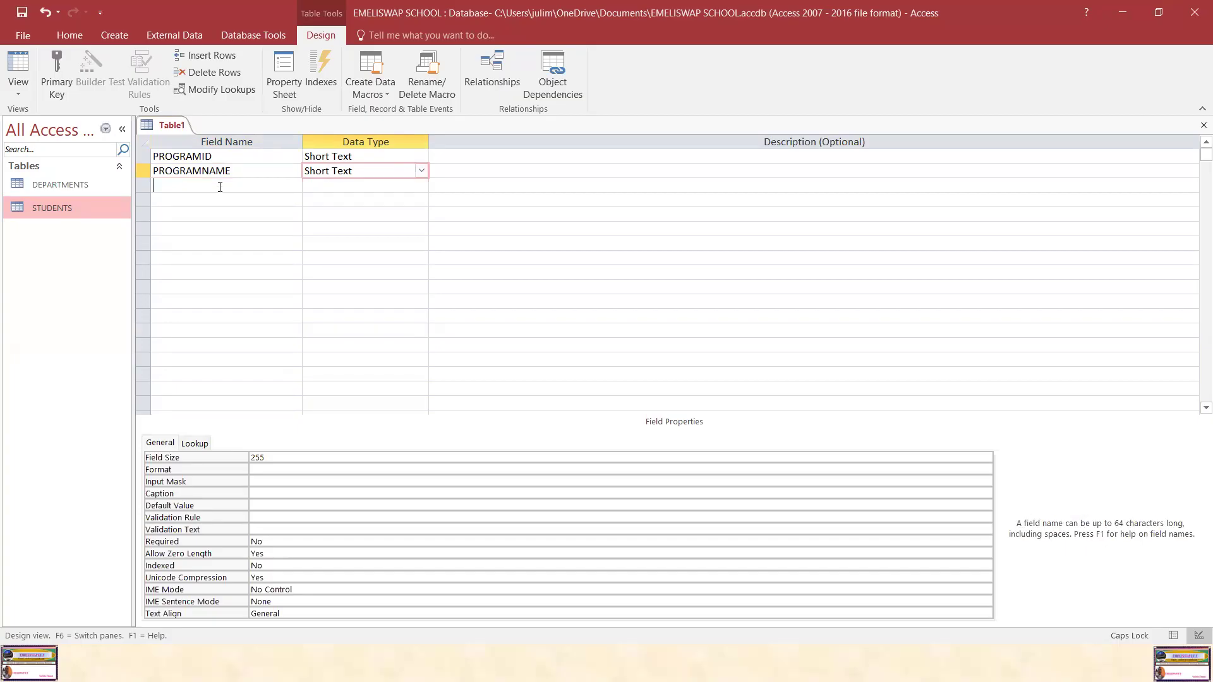
type("PROGRAM")
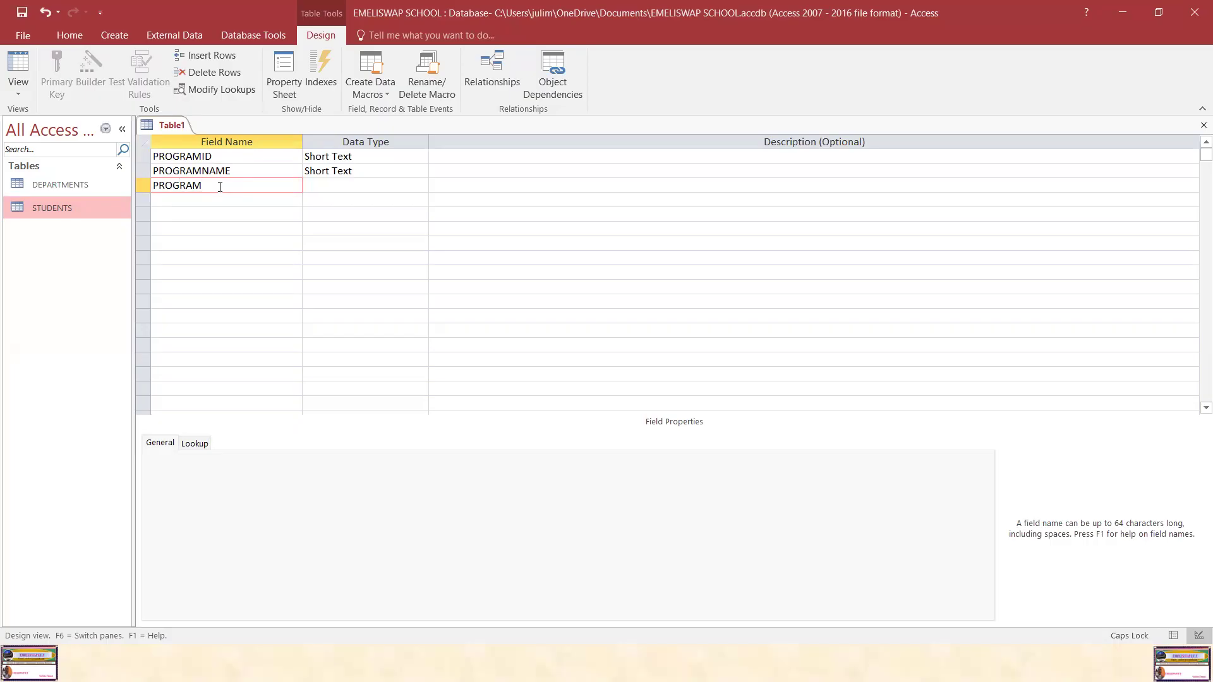
type("FEES")
left_click(343, 185)
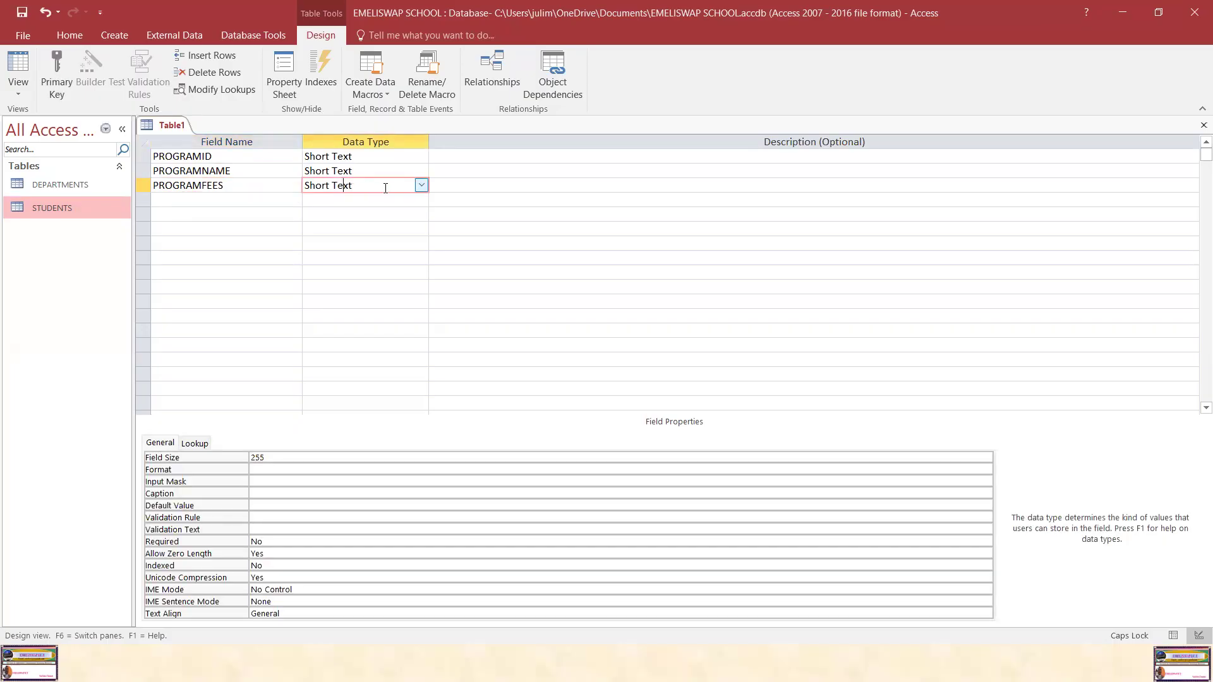
left_click(421, 187)
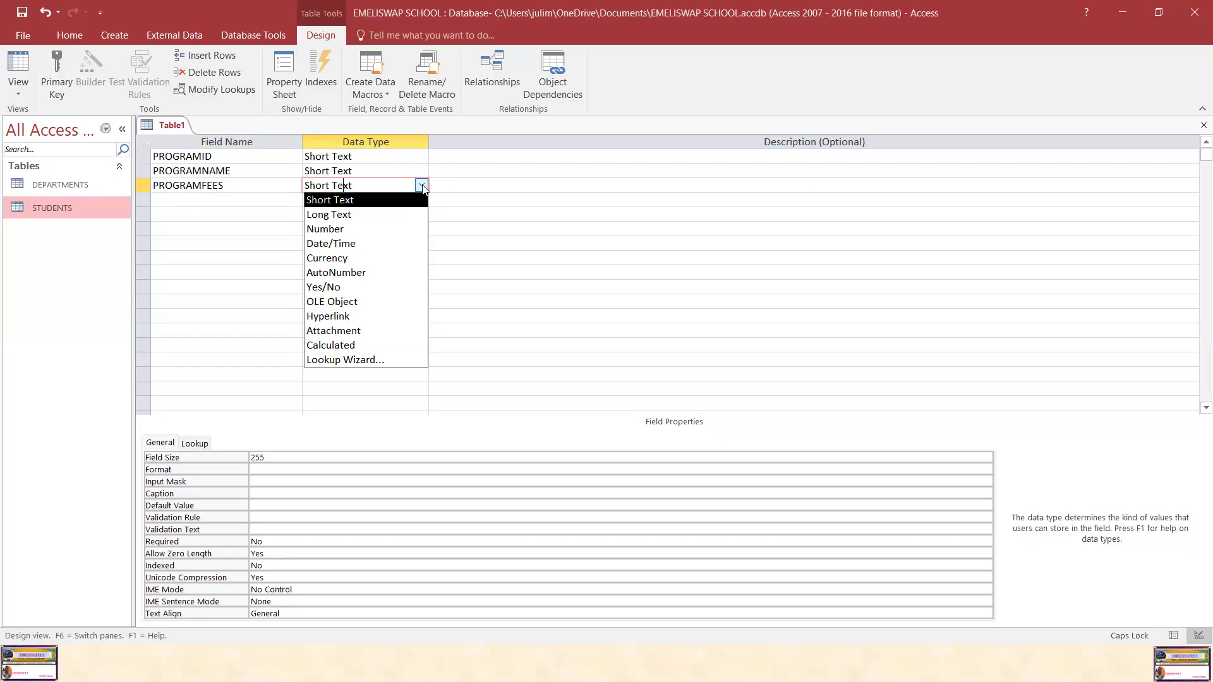
left_click(364, 259)
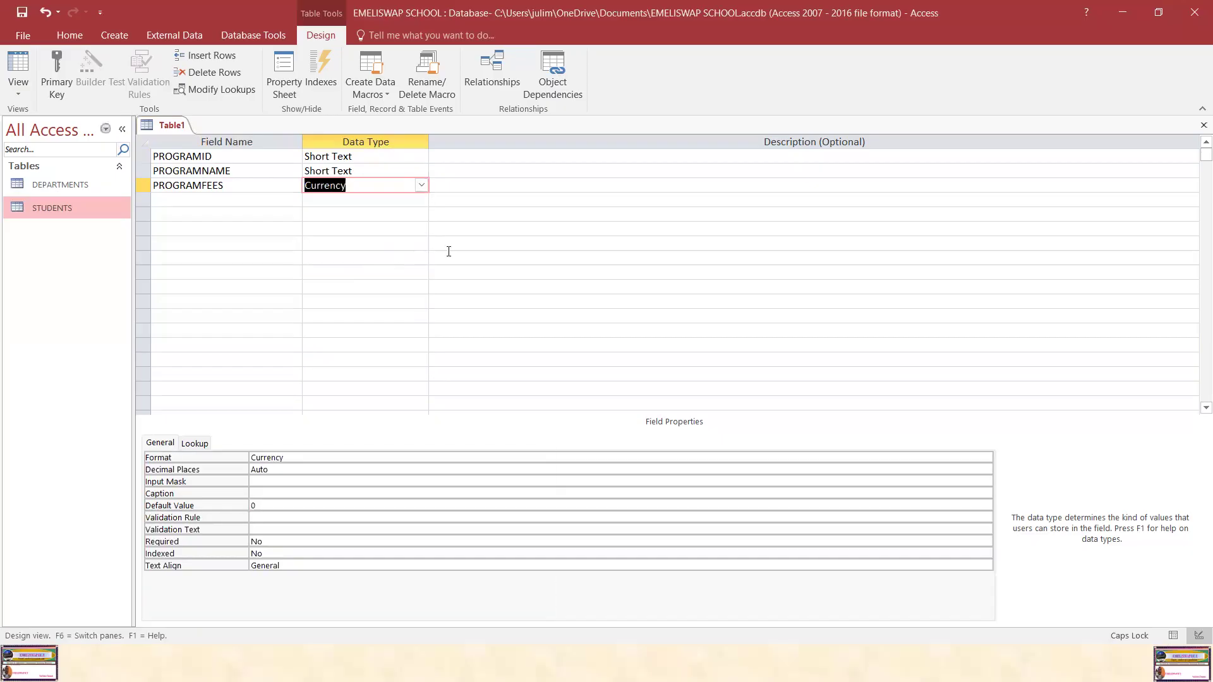
Add DURATION and DEPARTMENTID fields below PROGRAMFEES, both with the Short Text data type.
left_click(187, 199)
type("DURATION")
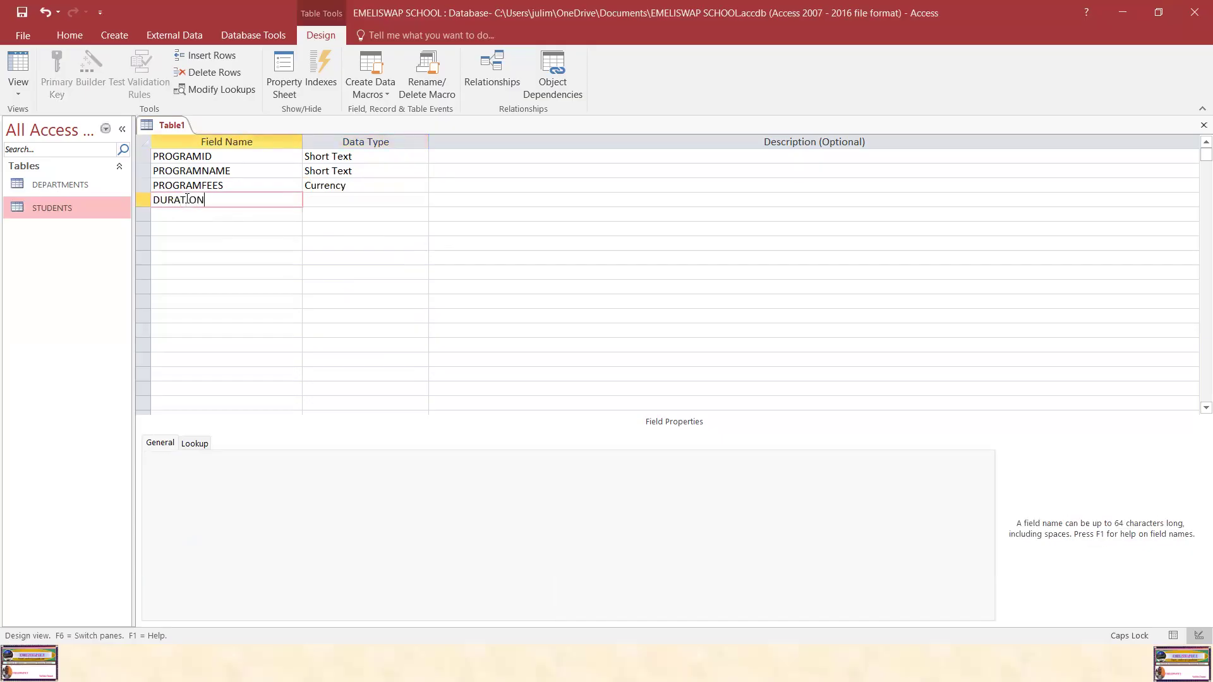
left_click(312, 200)
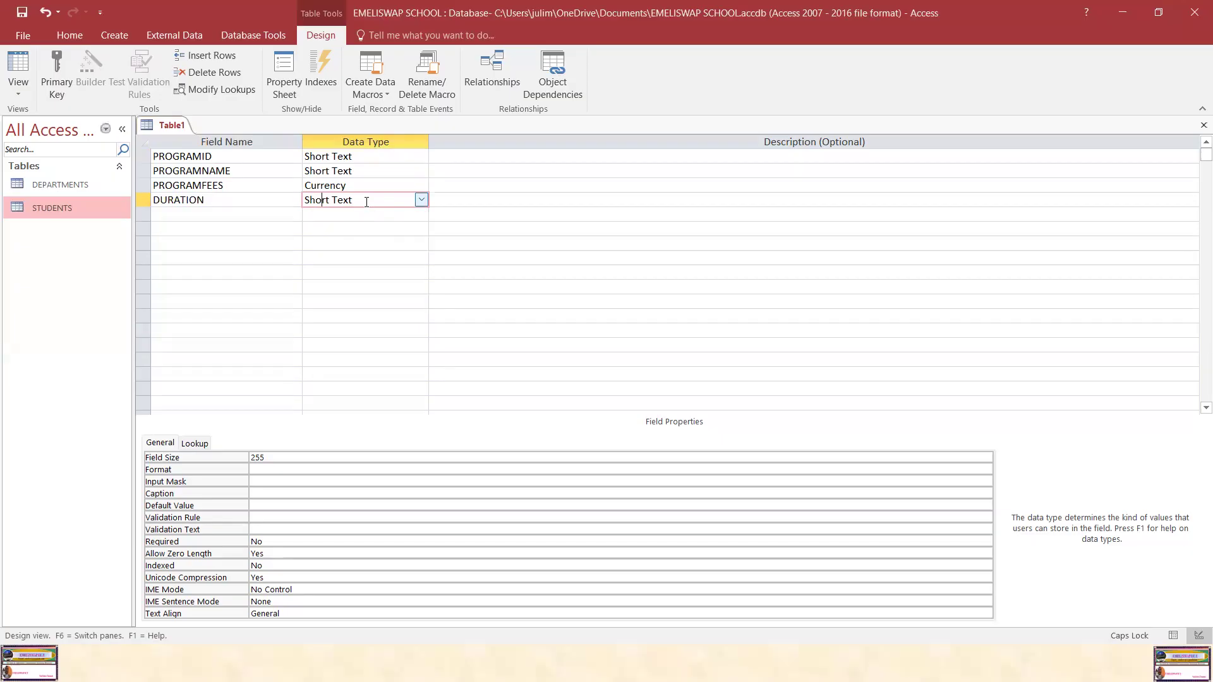
left_click(180, 215)
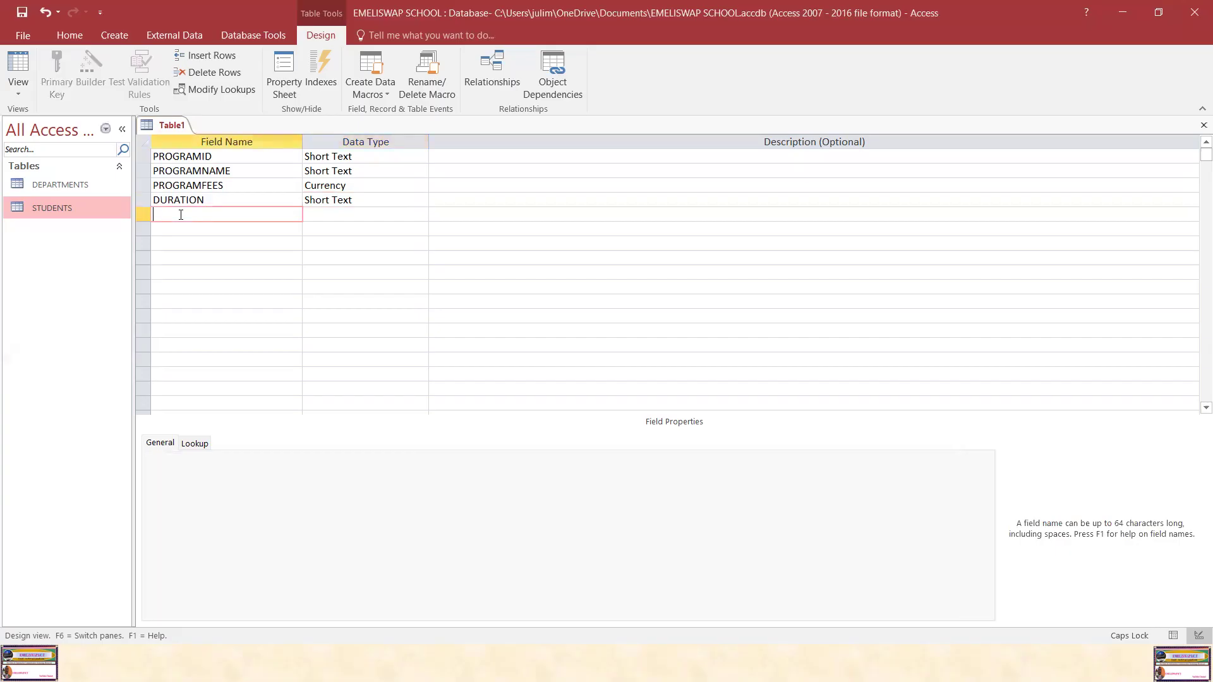
type("DEPARTMENTID")
left_click(338, 218)
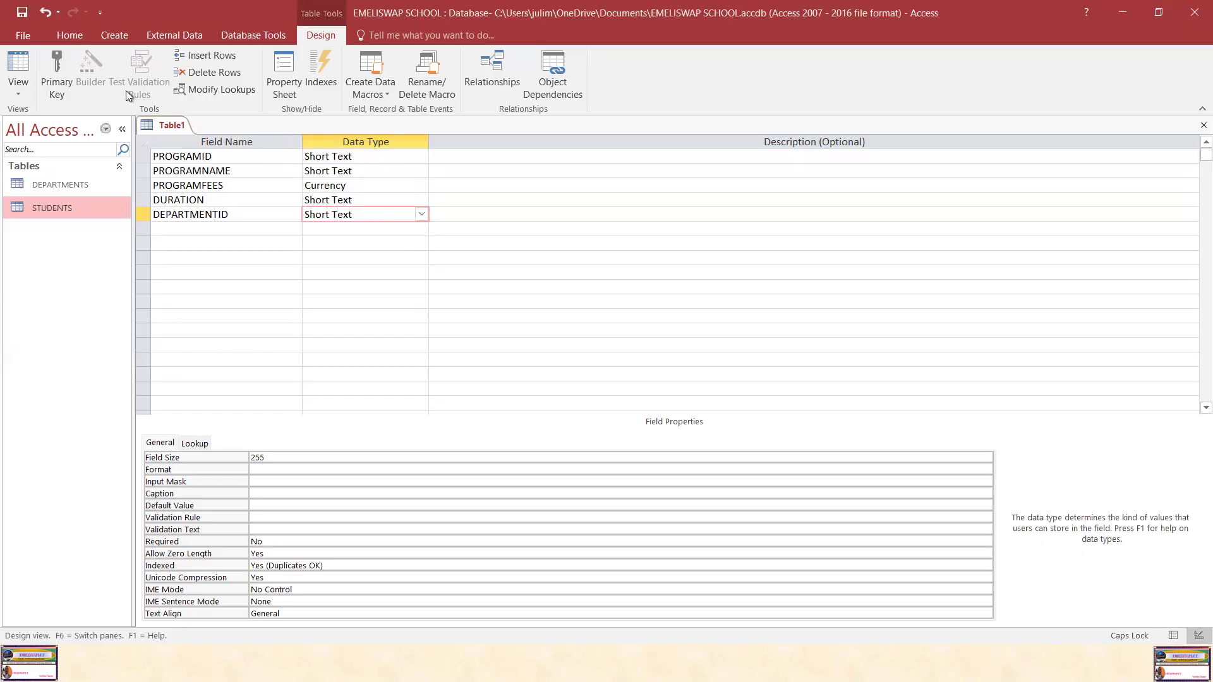
Save the new table as PROGRAMS without creating a primary key, and close it.
left_click(28, 12)
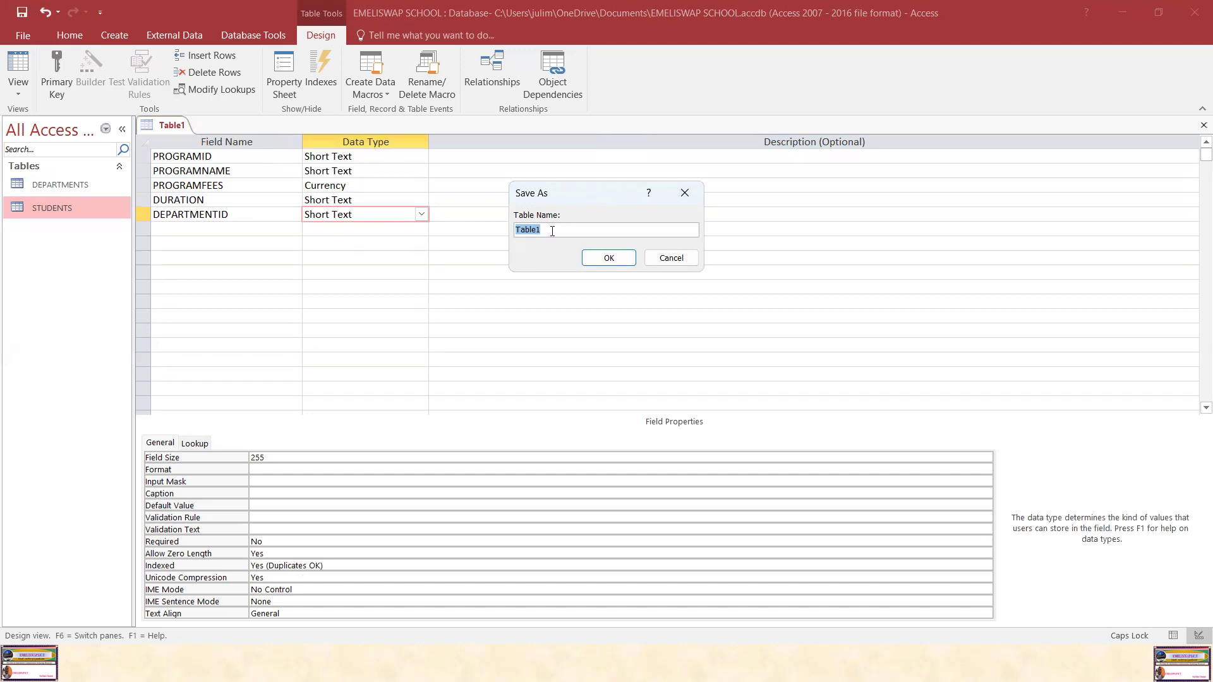
type("PROGRAMS")
left_click(614, 261)
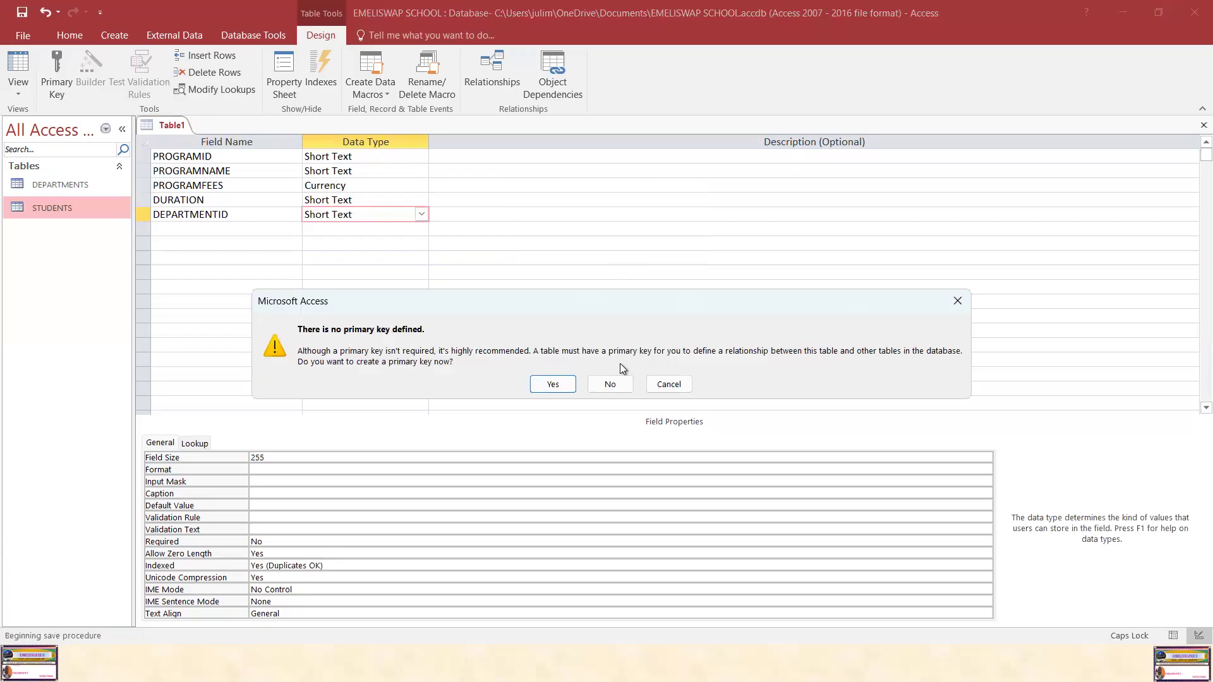
left_click(612, 382)
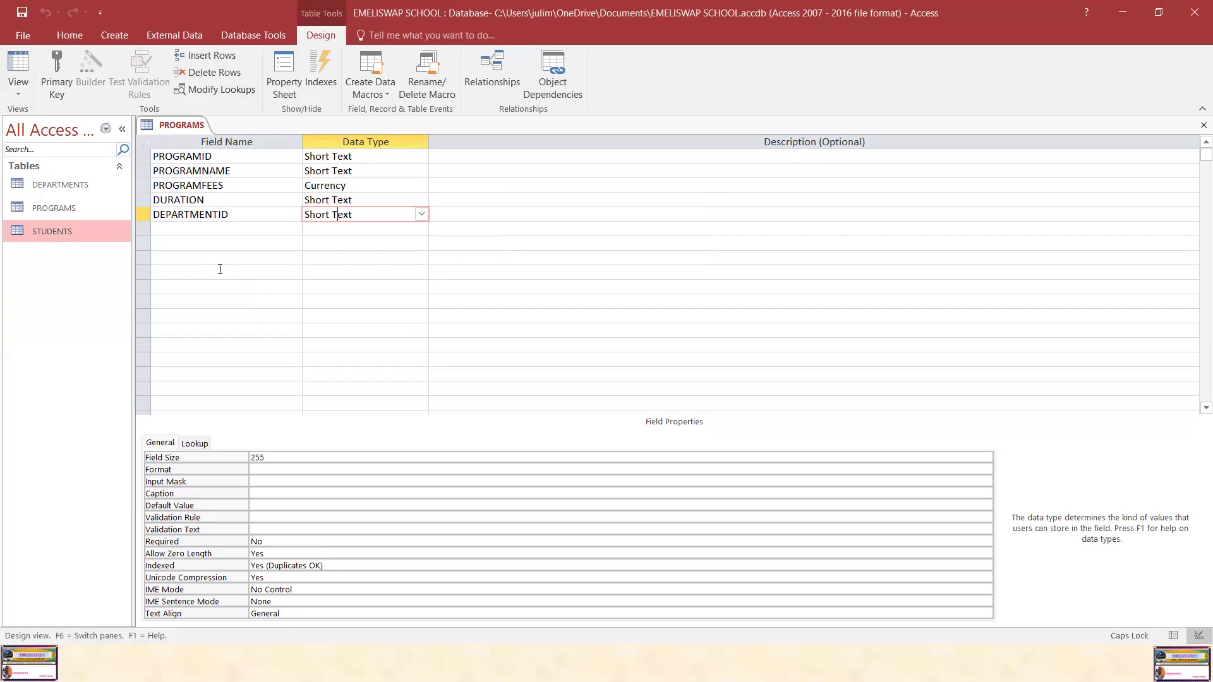
right_click(181, 125)
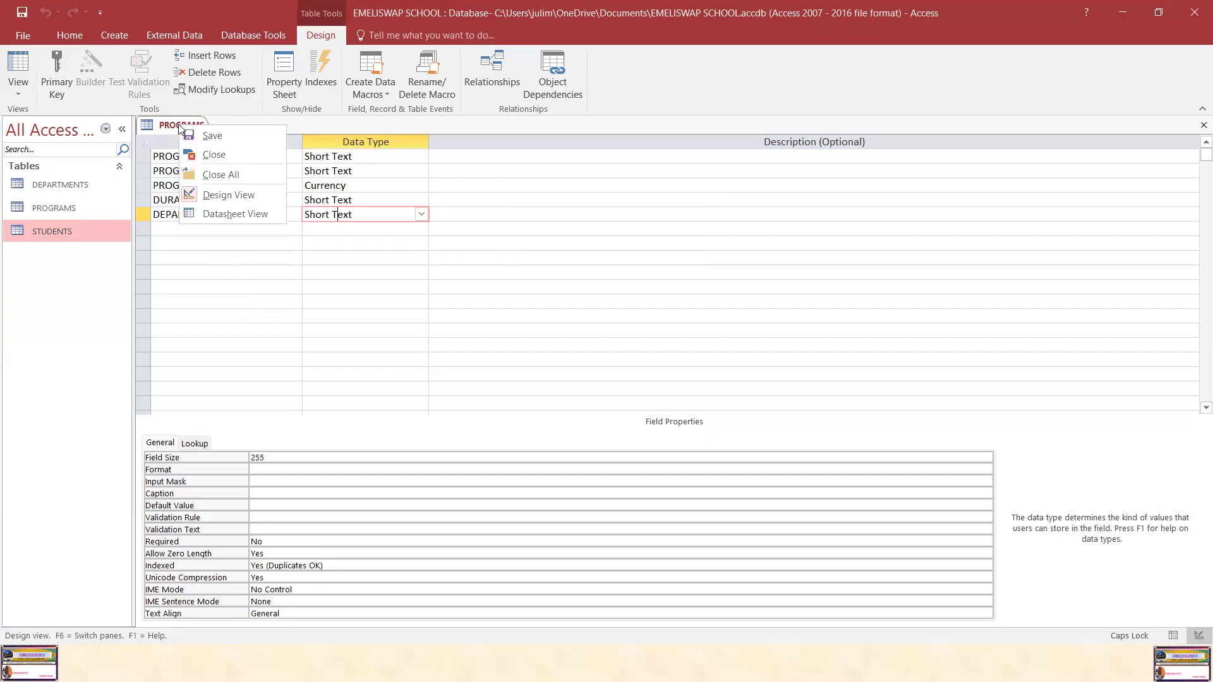
left_click(234, 179)
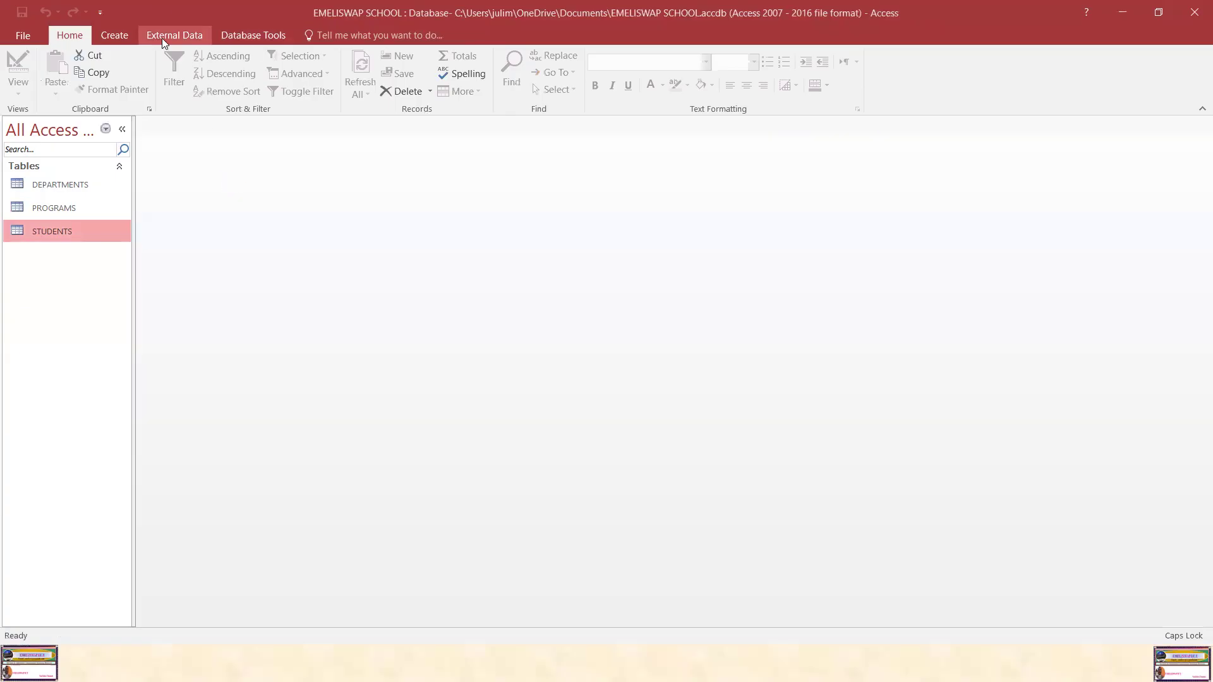
Create a new table in Design View with COURSEID and COURSENAME fields, both with the Short Text data type.
left_click(124, 35)
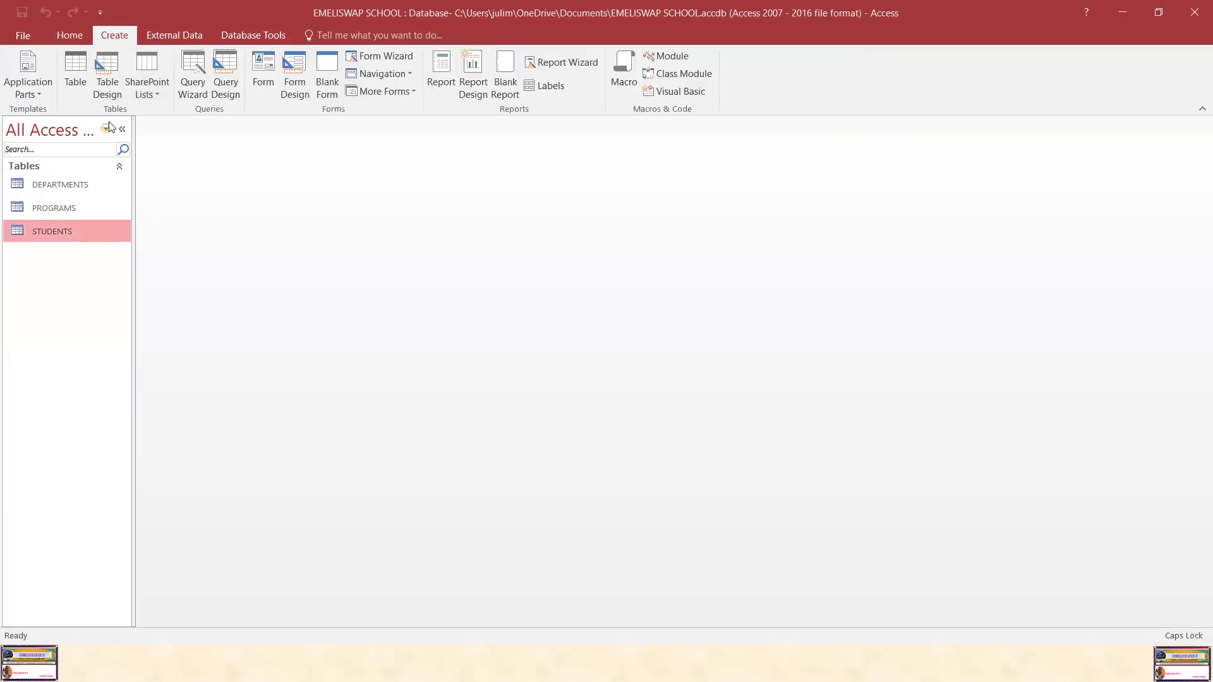
left_click(106, 92)
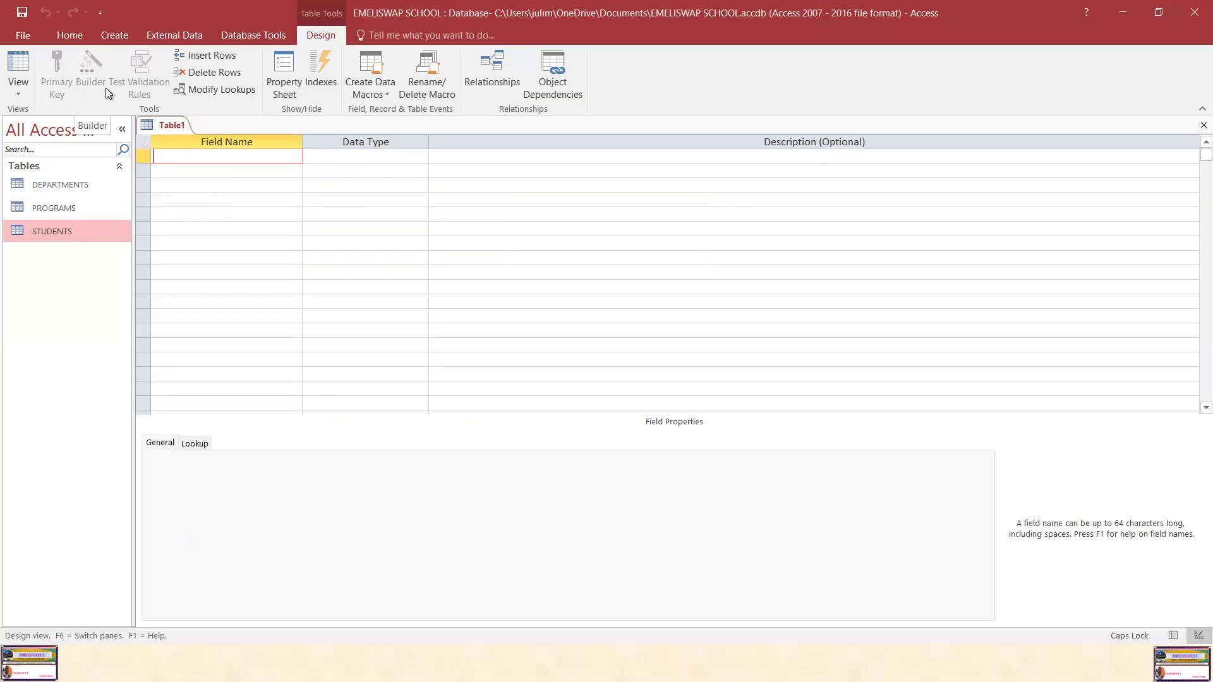
type("COURSEID")
left_click(364, 162)
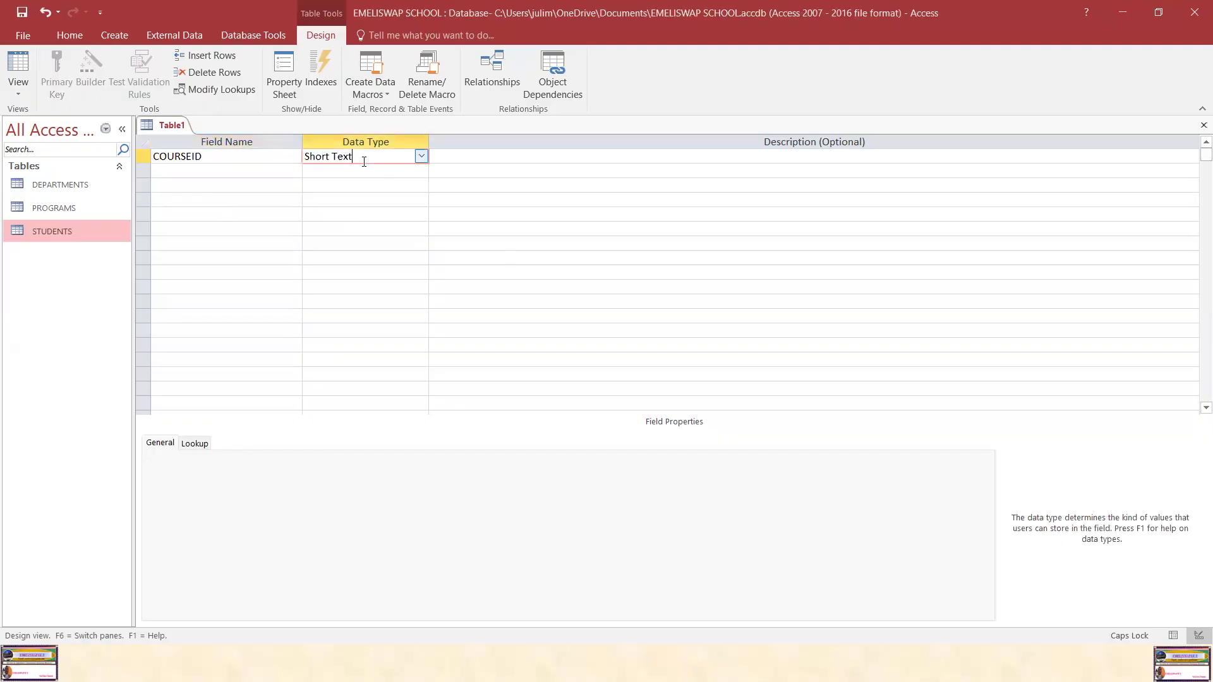
left_click(173, 173)
type("COURSEN")
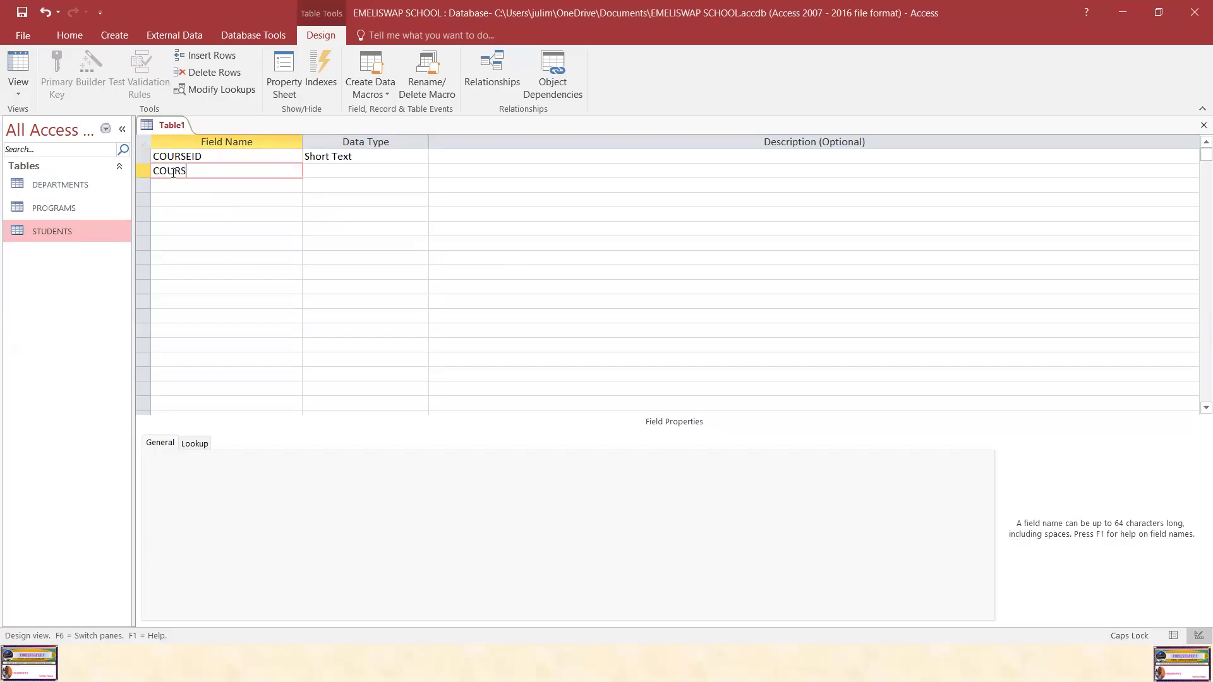
key("BackSpace")
type("NAME")
left_click(324, 175)
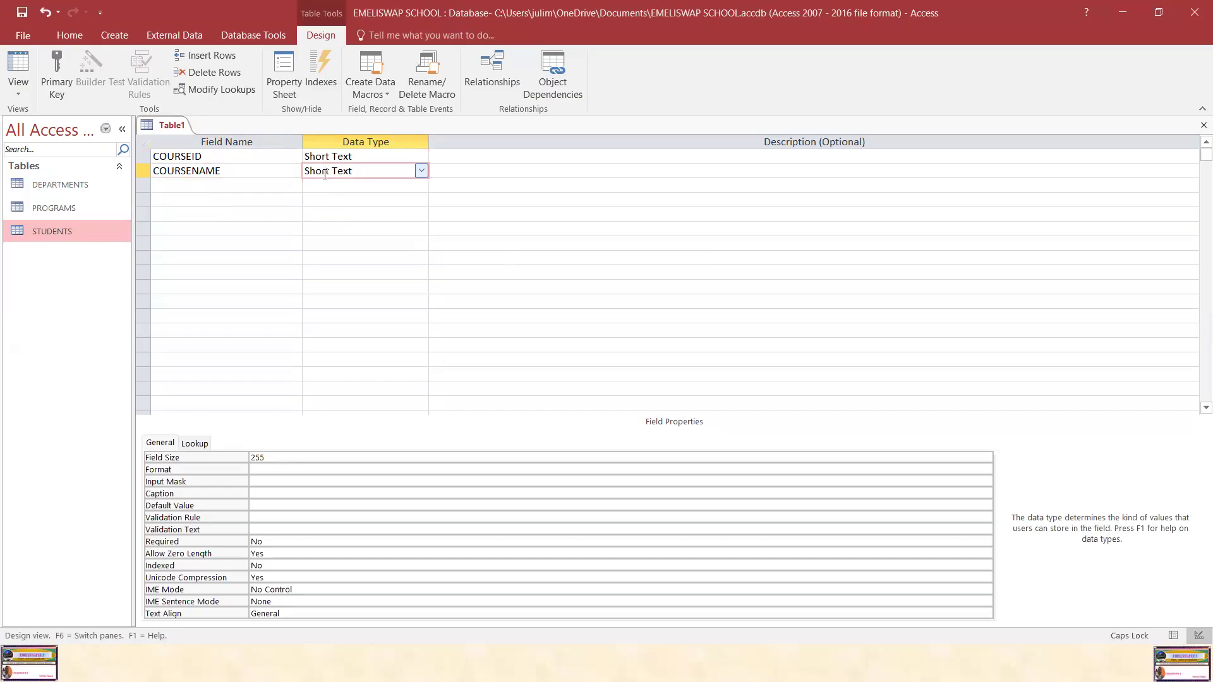
Add a CREDITHOURS field with the Number data type and a PROGRAMID field with the Short Text data type below COURSENAME.
left_click(213, 183)
type("CREDIT")
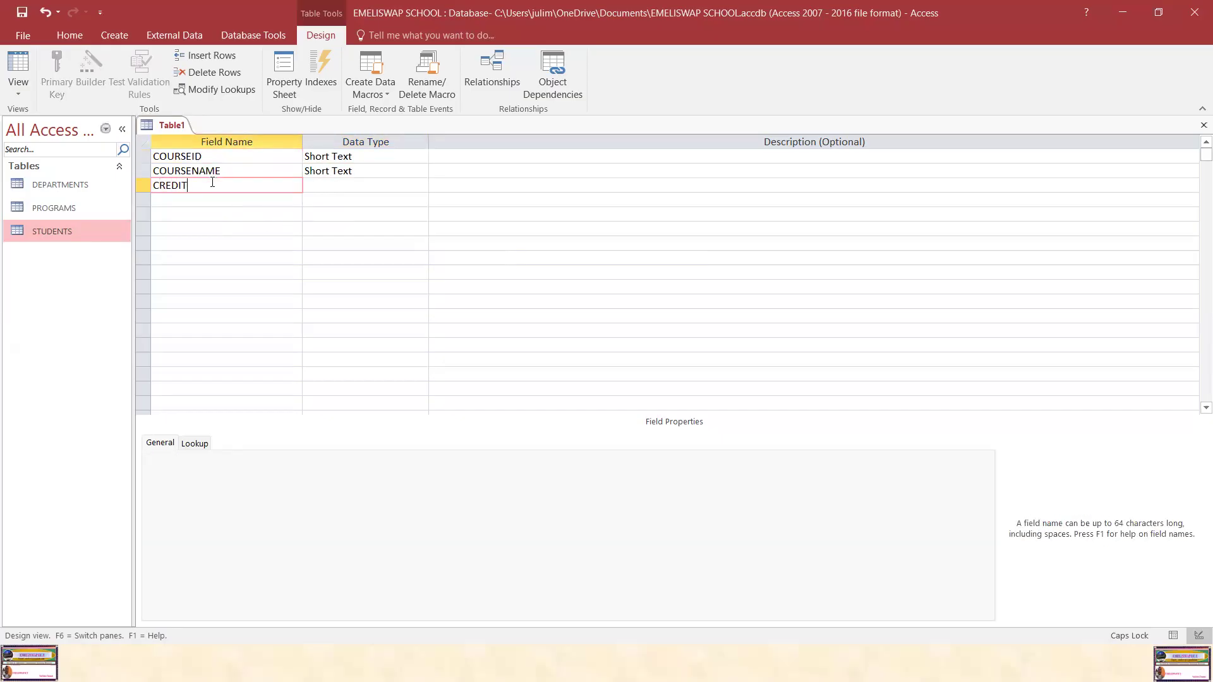
type("HOURS")
left_click(343, 187)
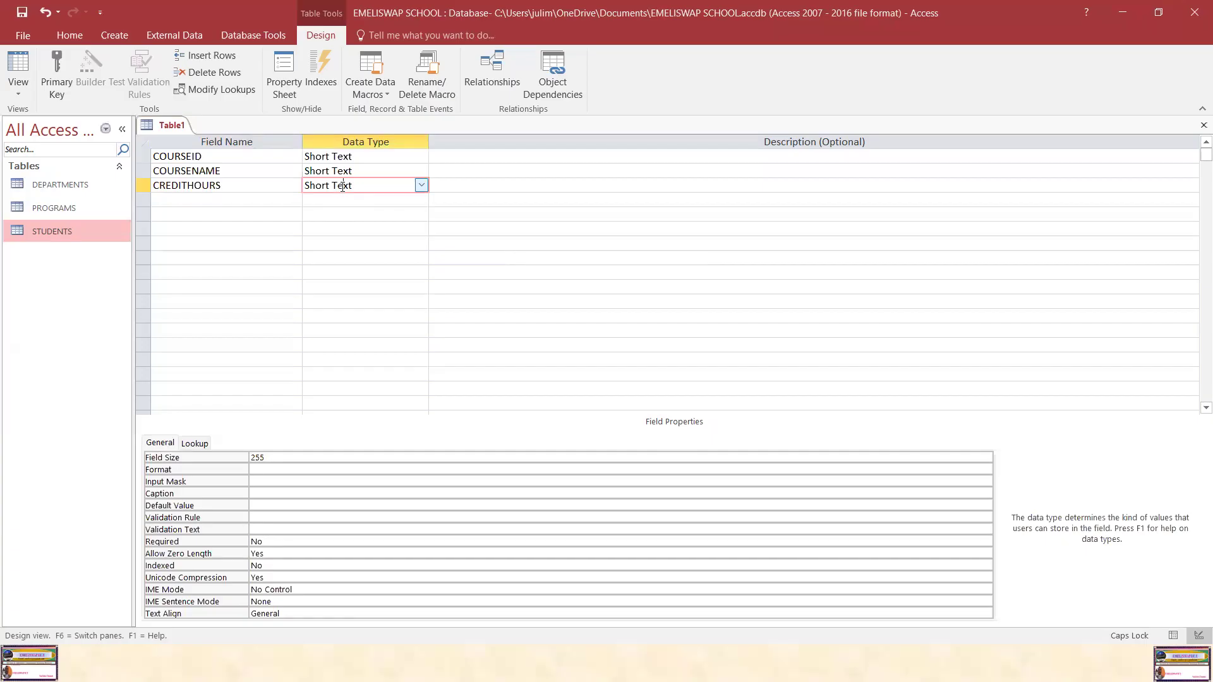
left_click(421, 185)
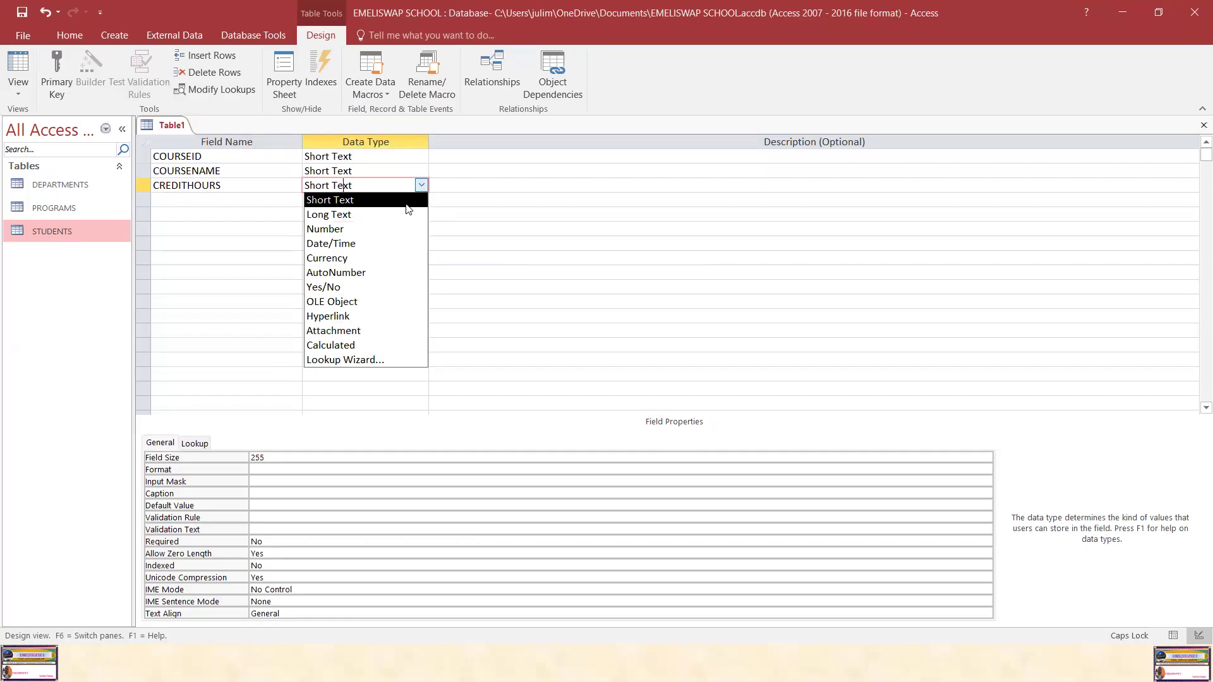
left_click(358, 228)
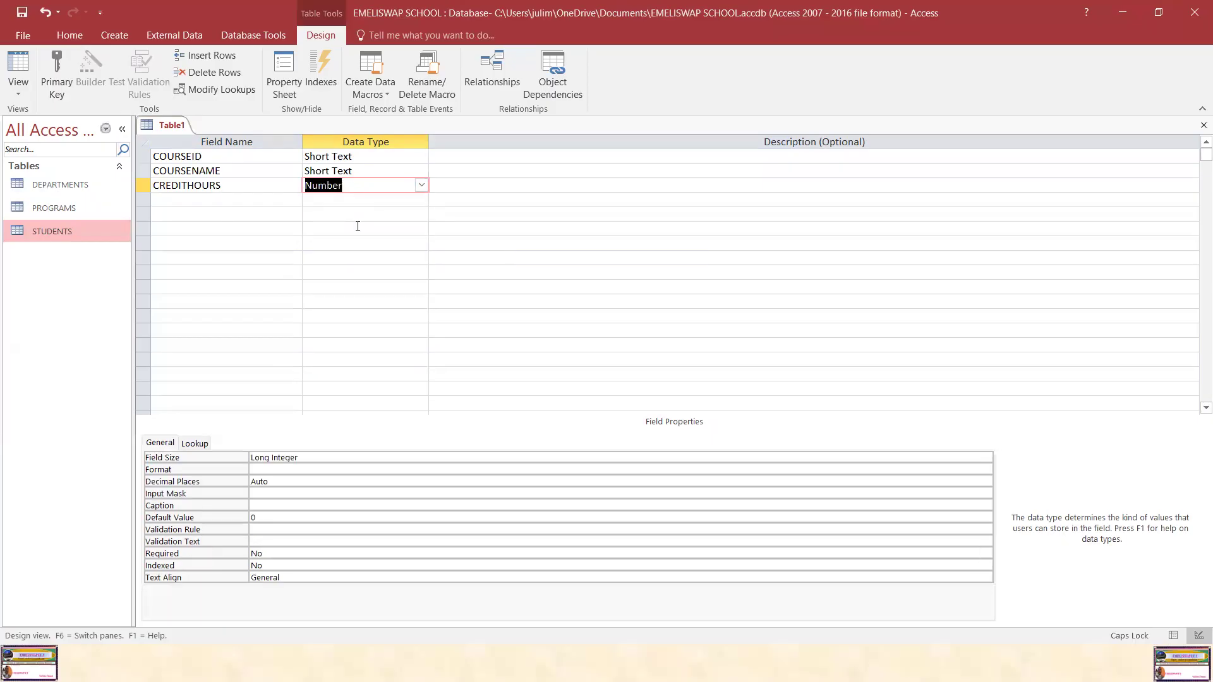
left_click(183, 198)
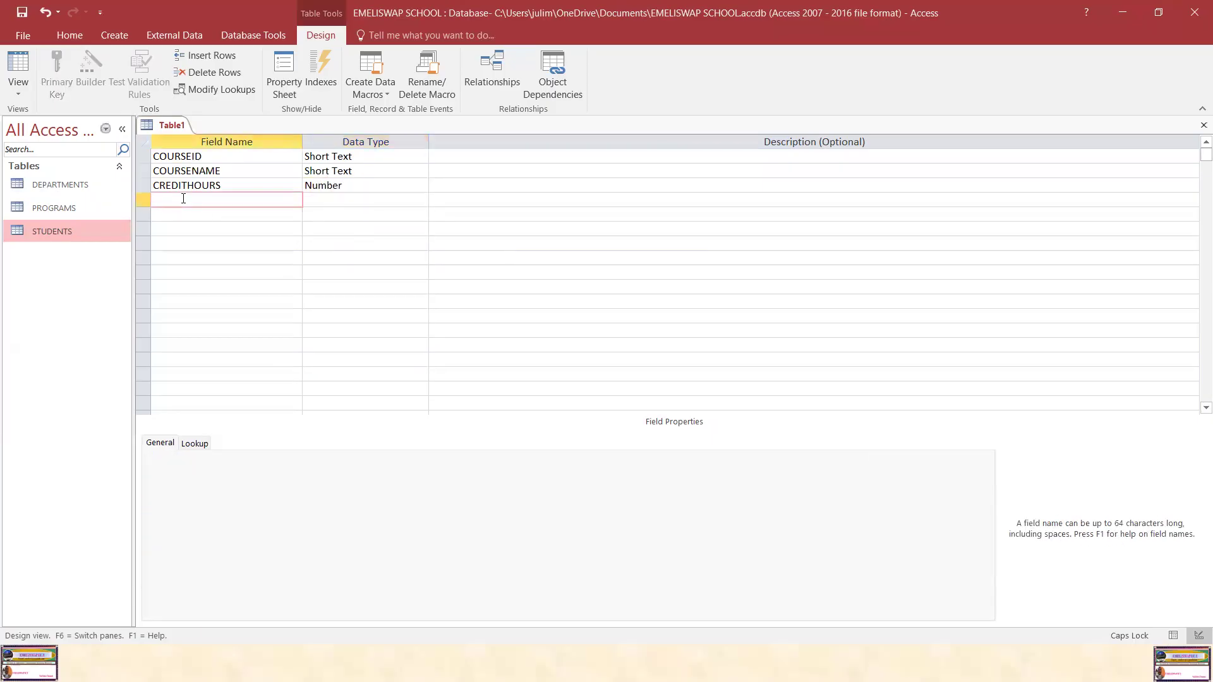
type("PROGRAMID")
left_click(328, 198)
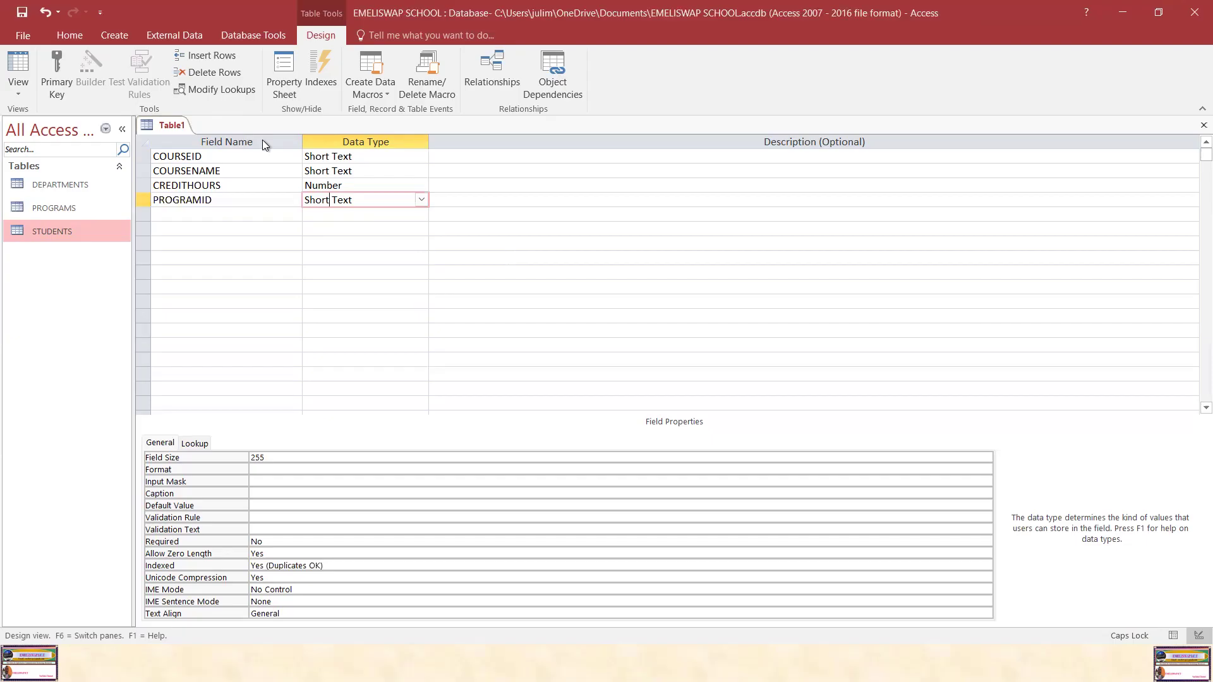
Save the new table as COURSES without creating a primary key, and close it.
left_click(21, 12)
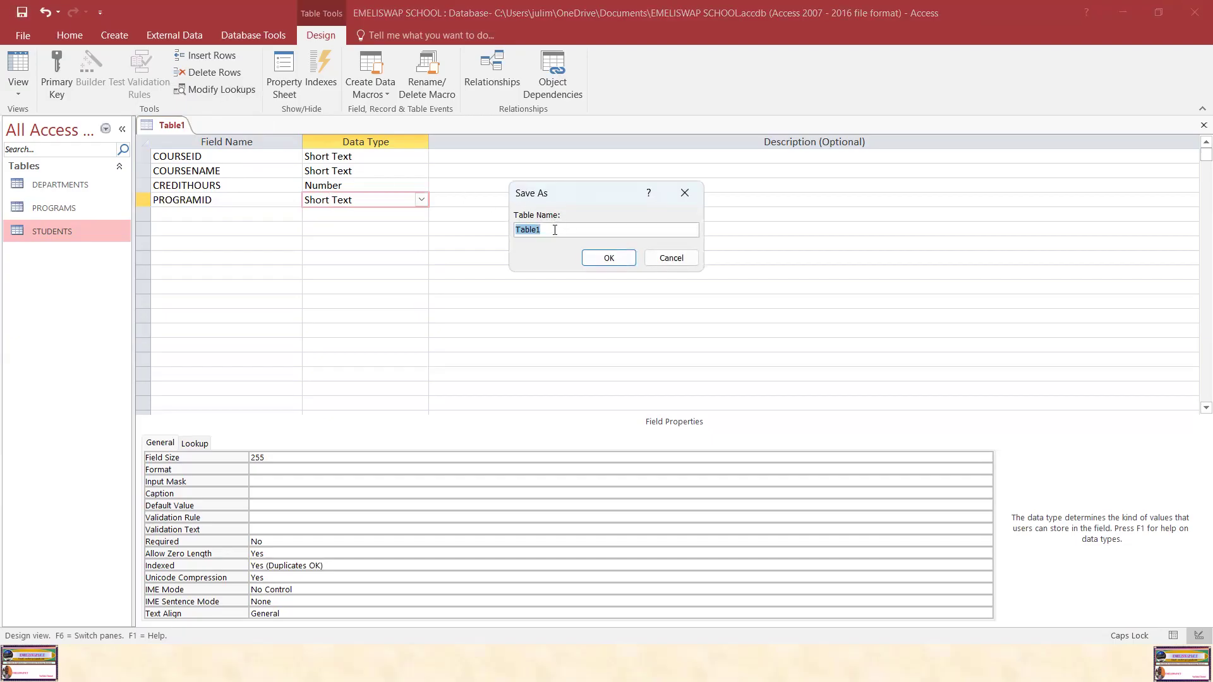
type("COURSES")
left_click(610, 258)
left_click(620, 387)
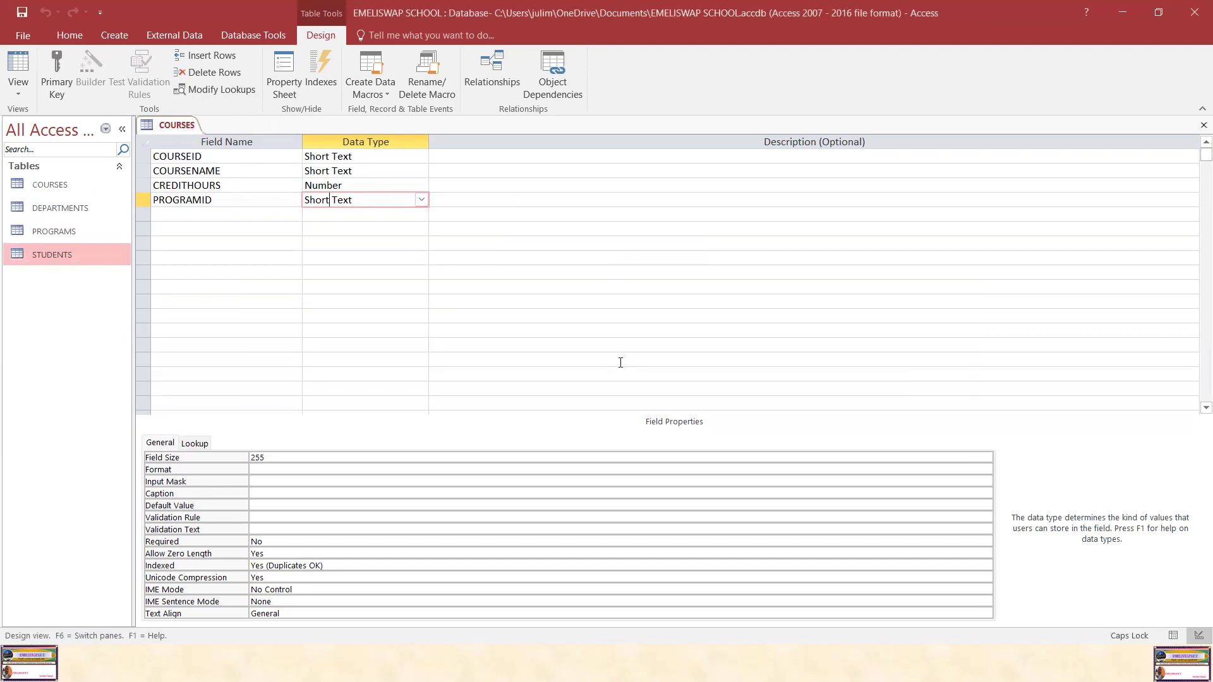
right_click(173, 125)
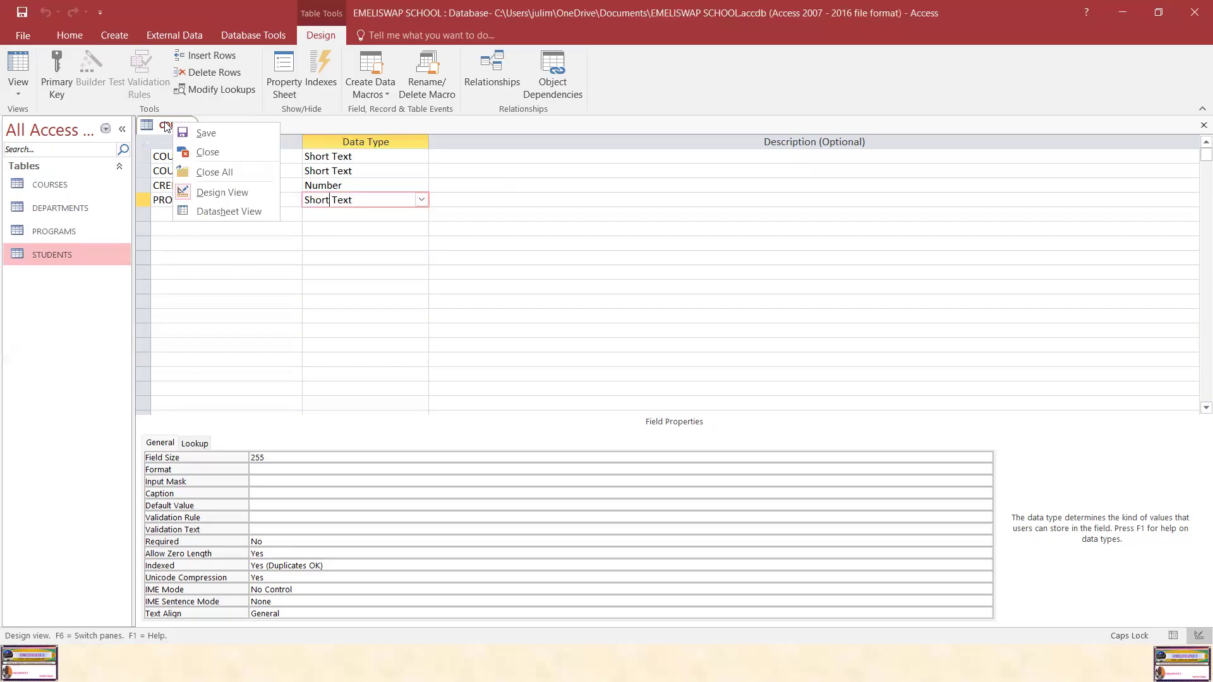
left_click(216, 152)
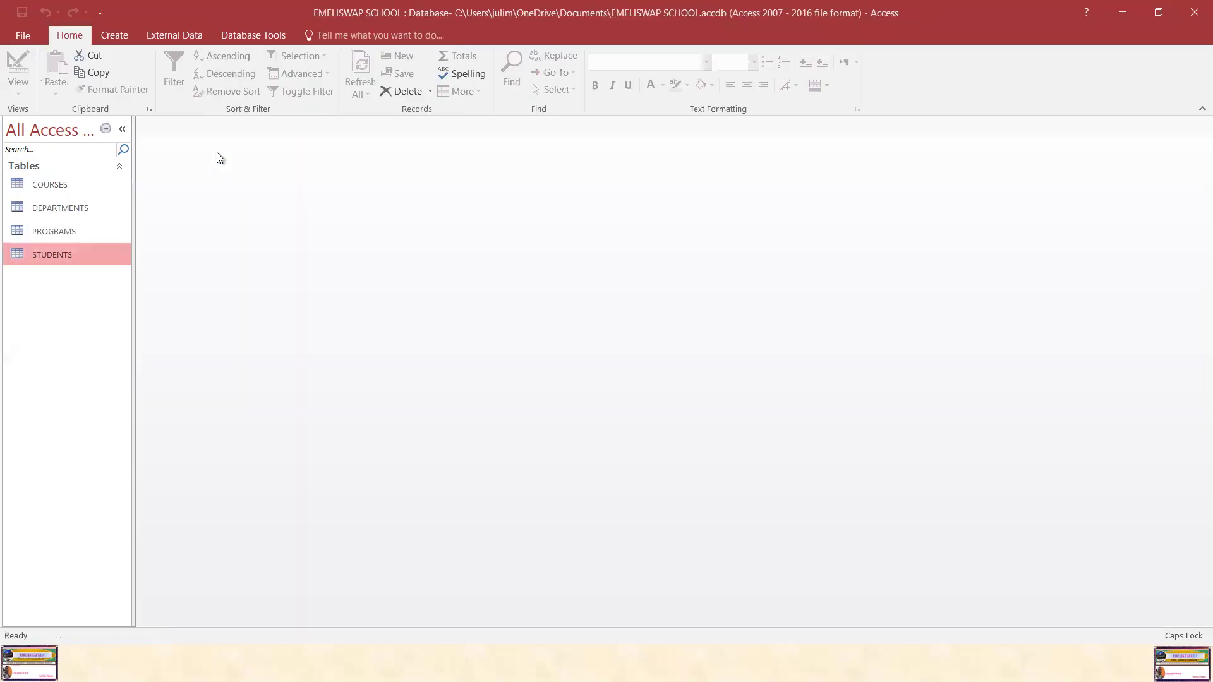
Create another table in Design View with ENROLLMENTID, STUDENTID and COURSEID fields, all with the Short Text data type.
left_click(115, 35)
left_click(108, 70)
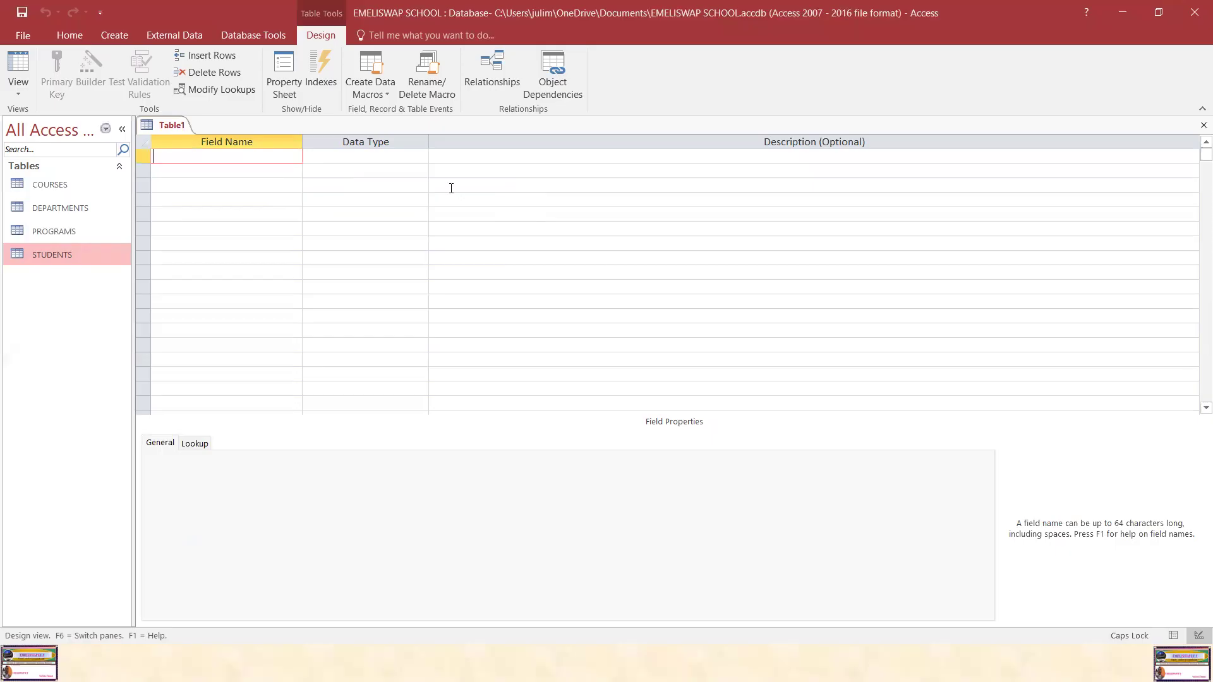
type("ENROLLMENTID")
left_click(347, 158)
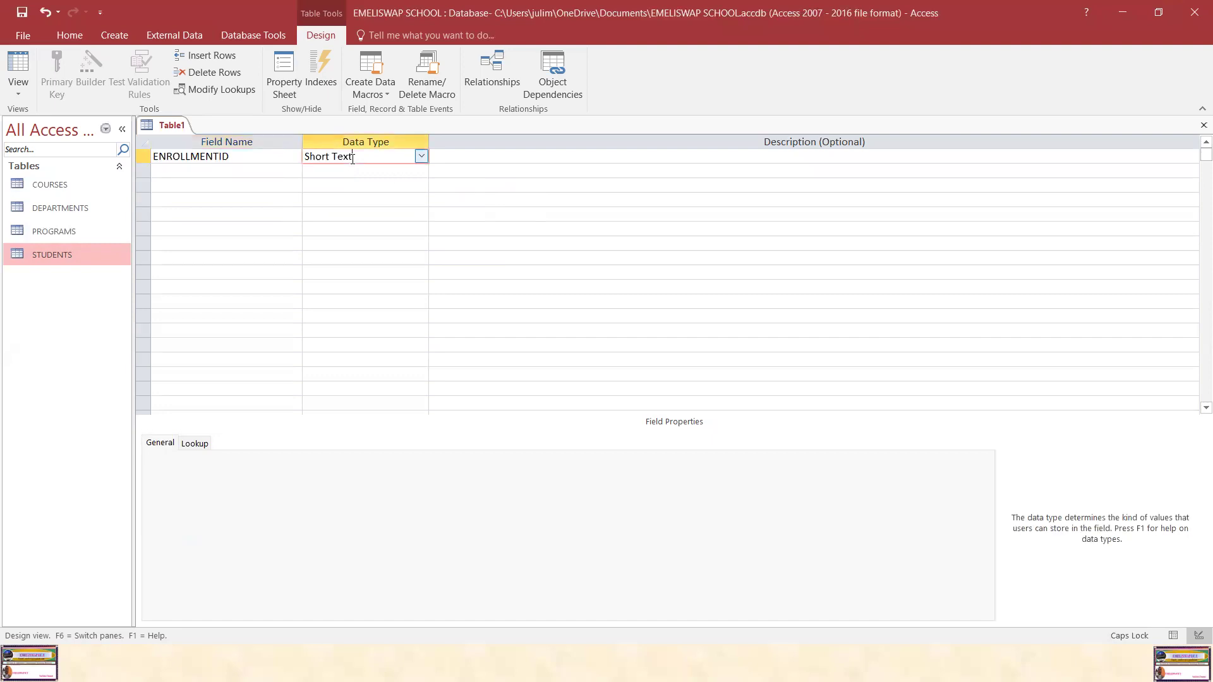
left_click(203, 169)
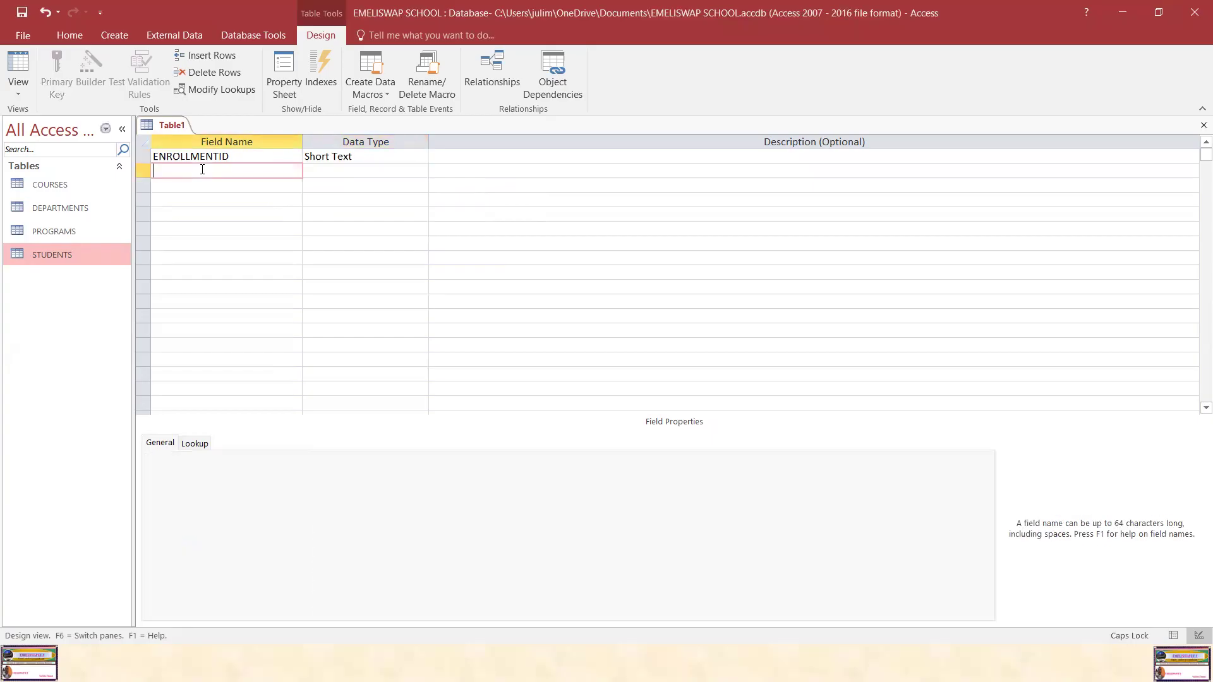
type("STUDENTID")
left_click(331, 173)
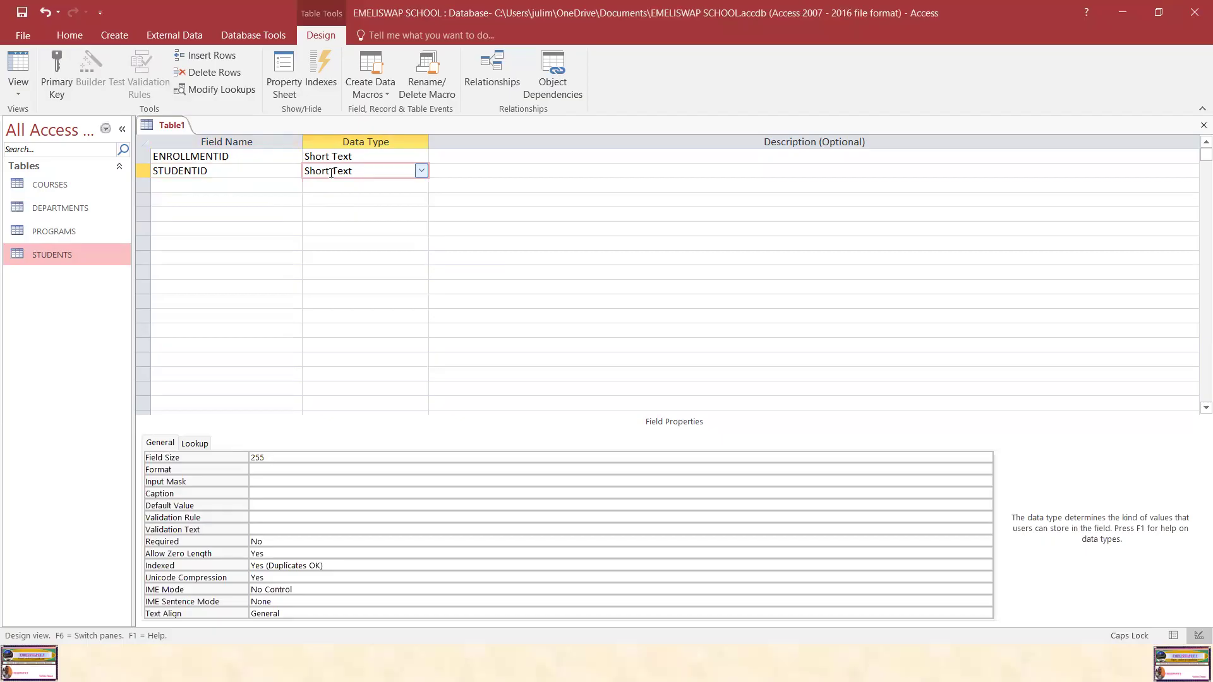
left_click(196, 188)
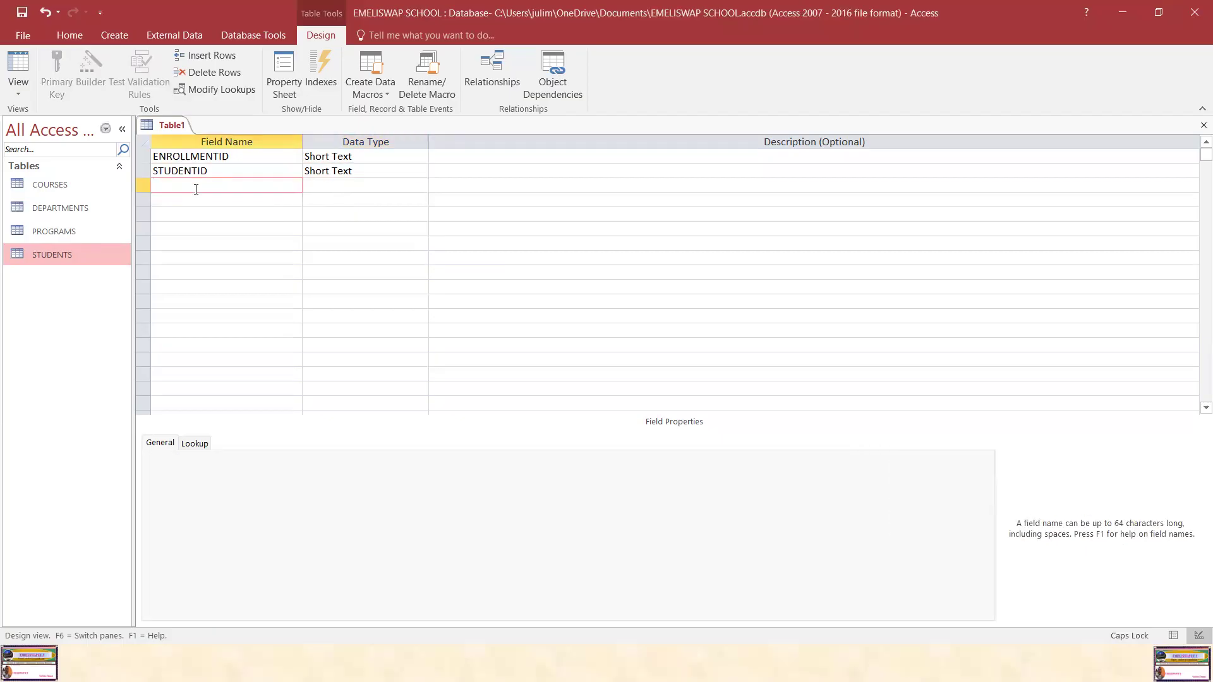
type("COURSEID")
left_click(350, 188)
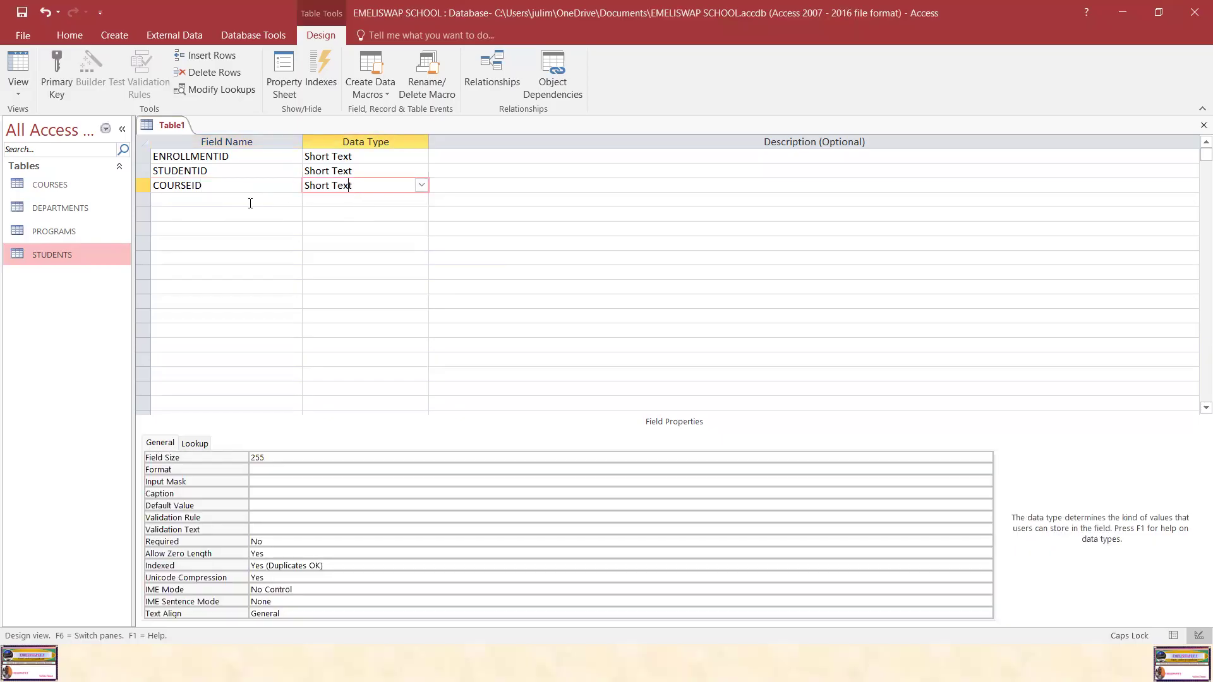
Add an ACADEMICYEAR field with the Number data type below COURSEID.
left_click(211, 205)
type("ACAD")
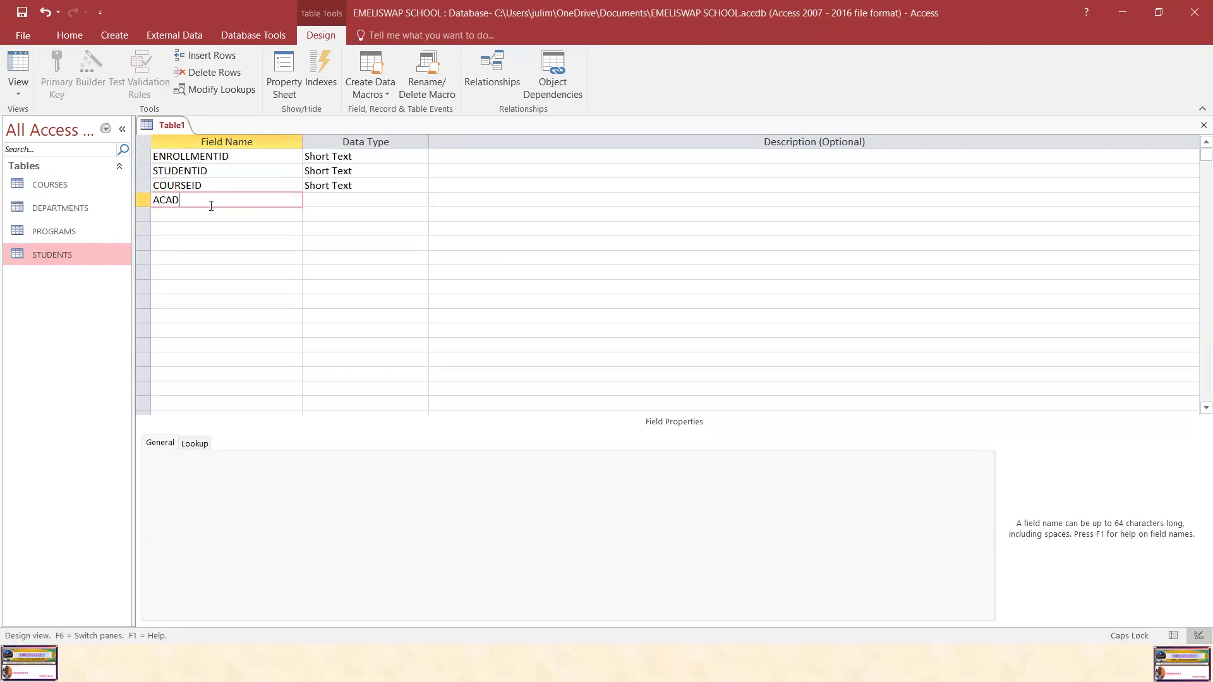
type("EMICYEAR")
left_click(353, 203)
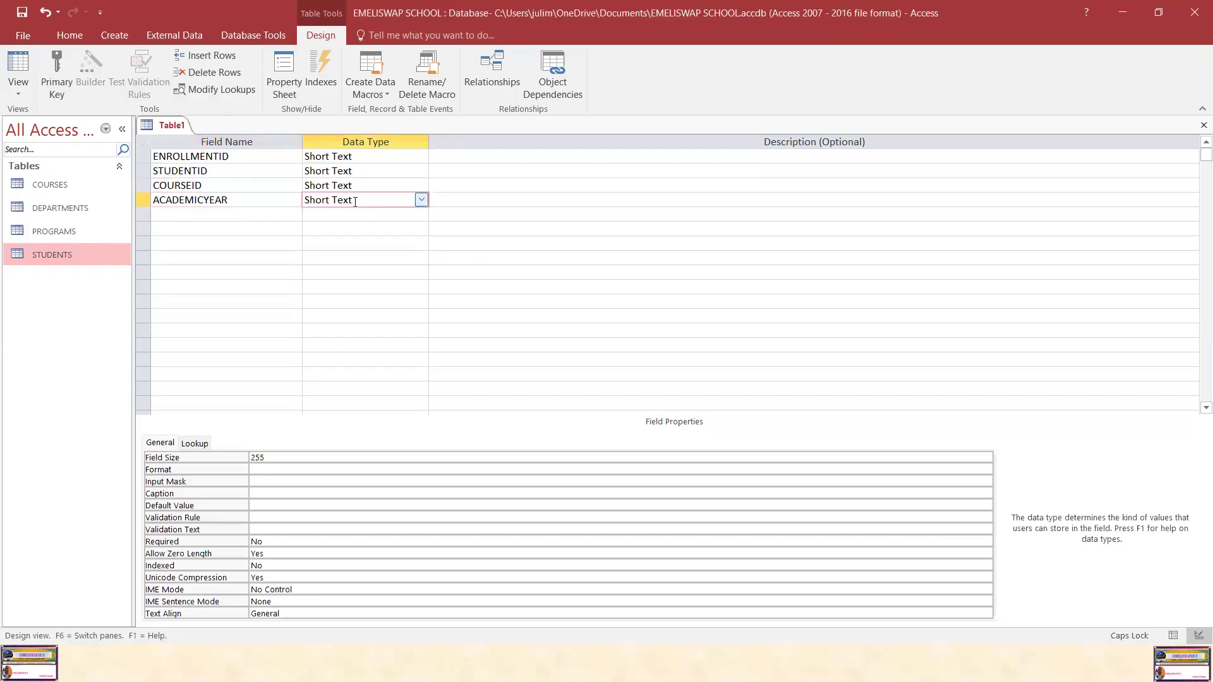
left_click(421, 199)
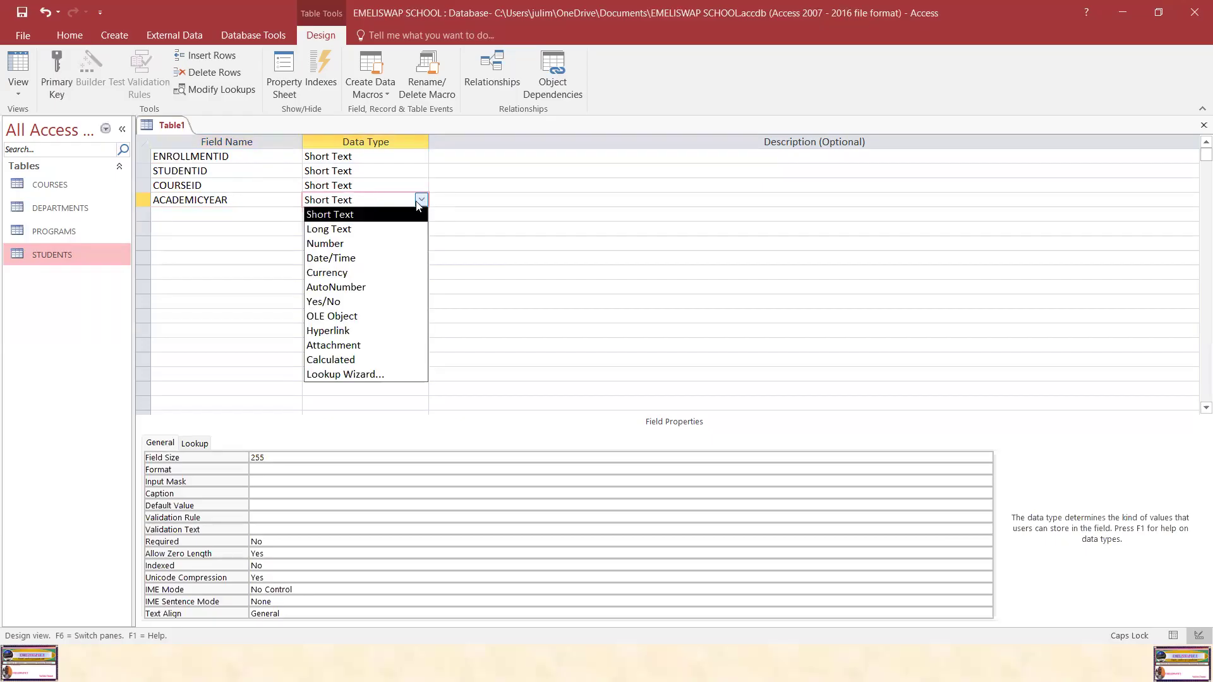
left_click(359, 247)
Add a TERM field with the Number data type below ACADEMICYEAR.
left_click(178, 212)
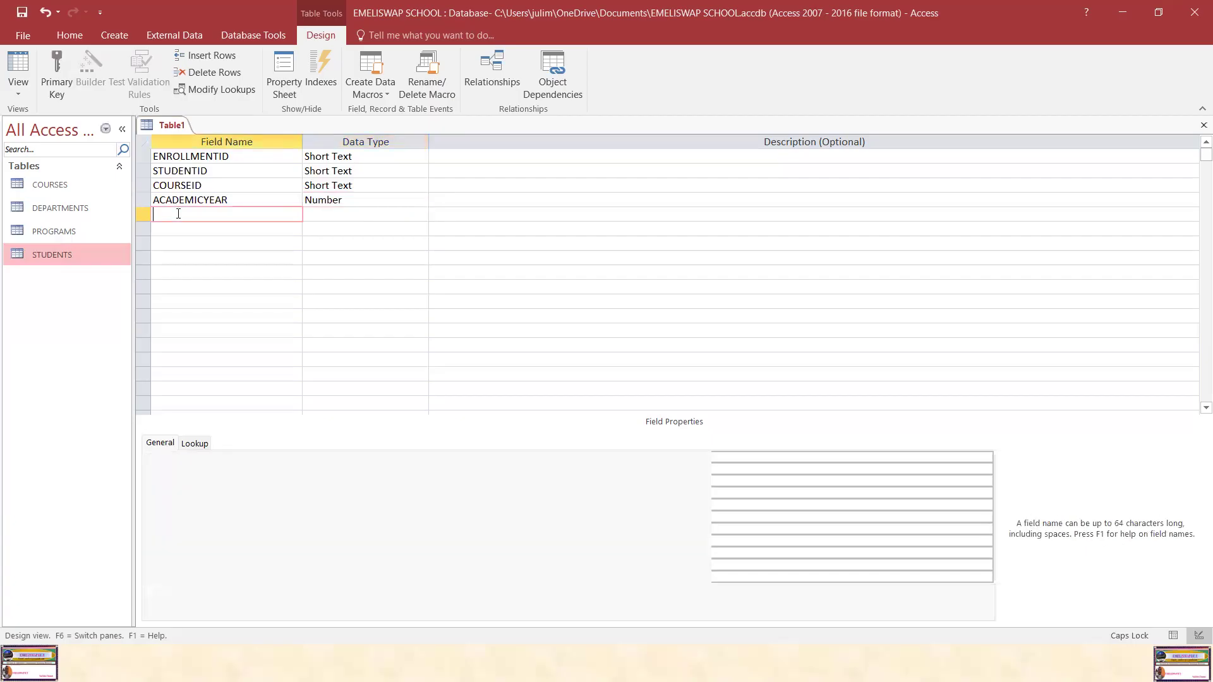
type("TERM")
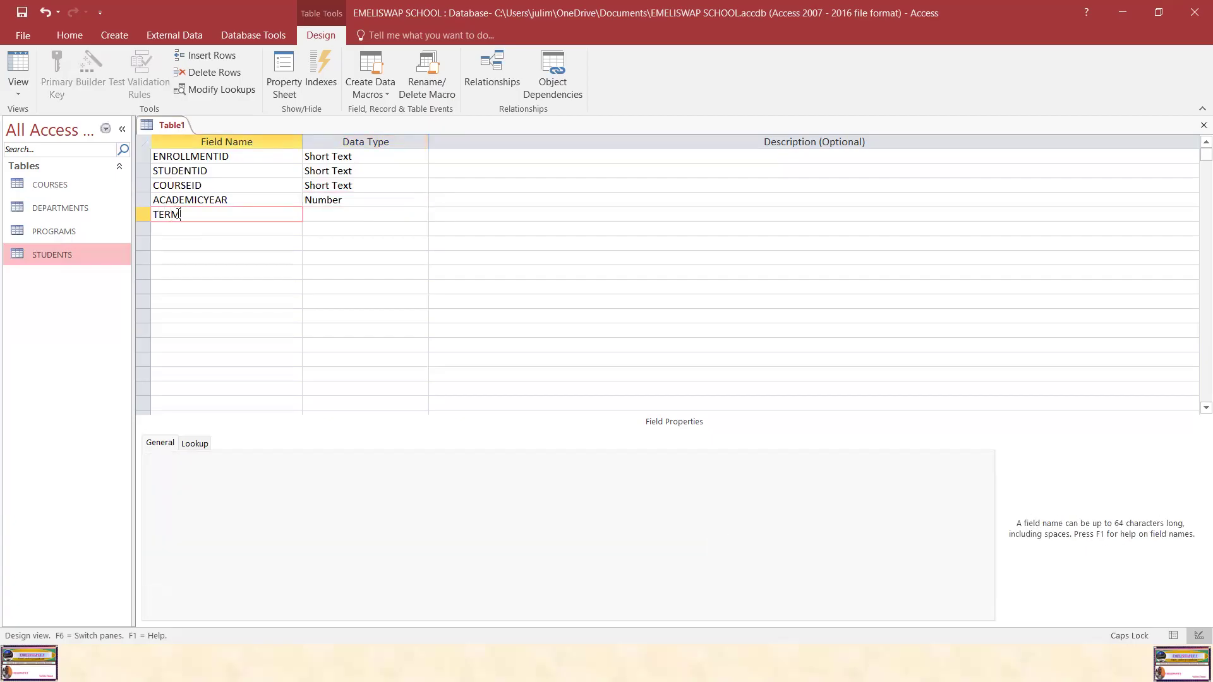
left_click(313, 215)
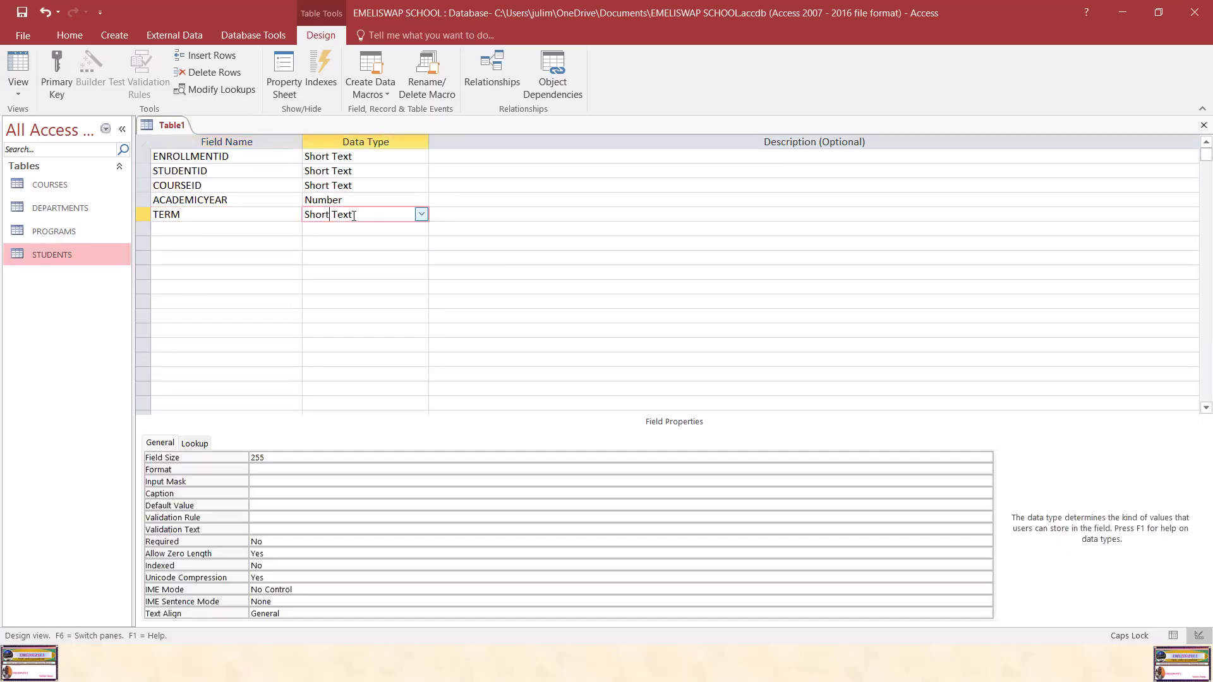
left_click(422, 215)
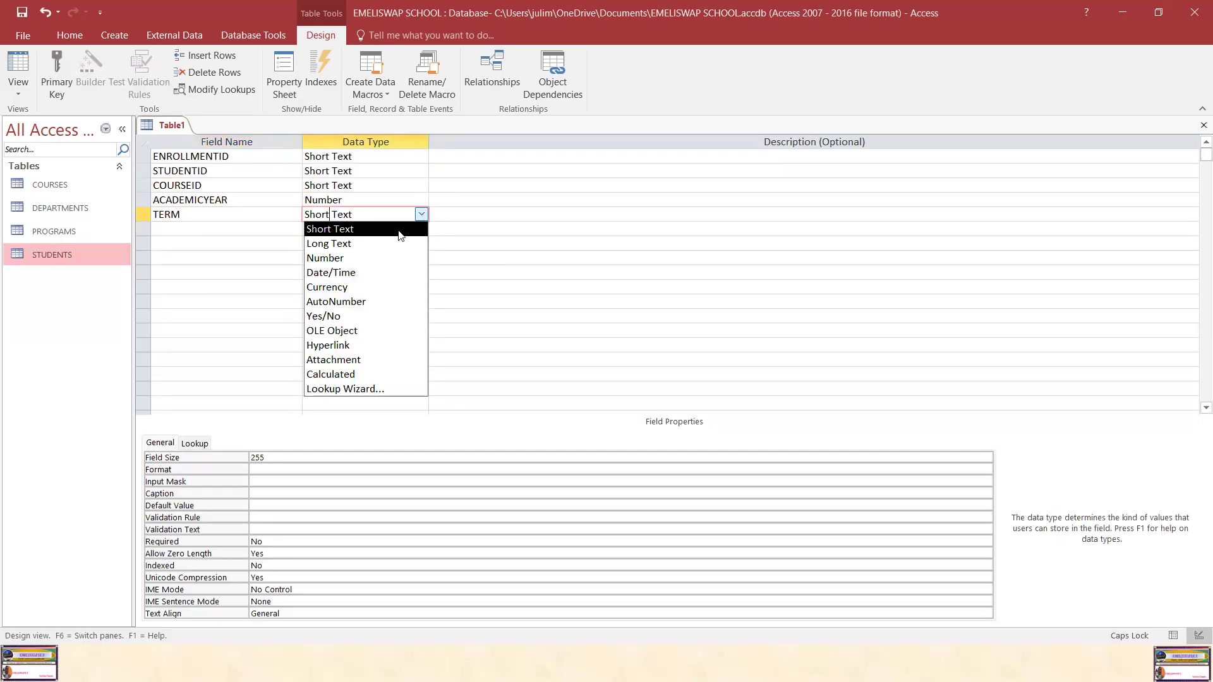
left_click(359, 259)
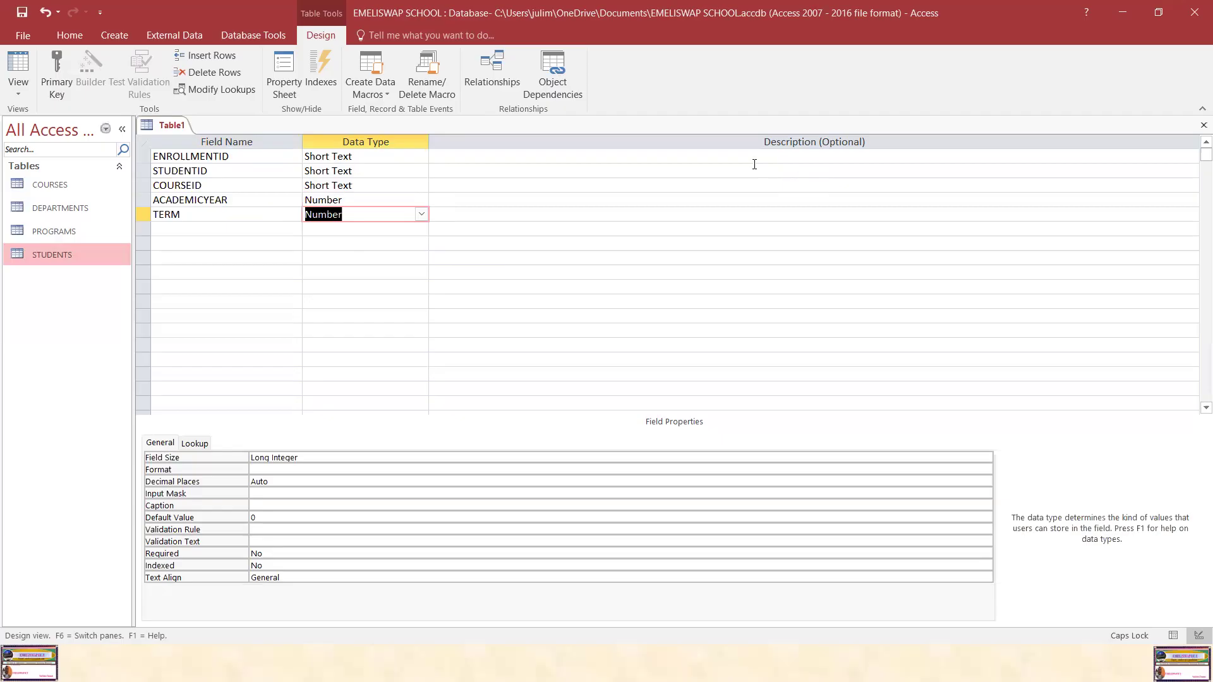
left_click(191, 228)
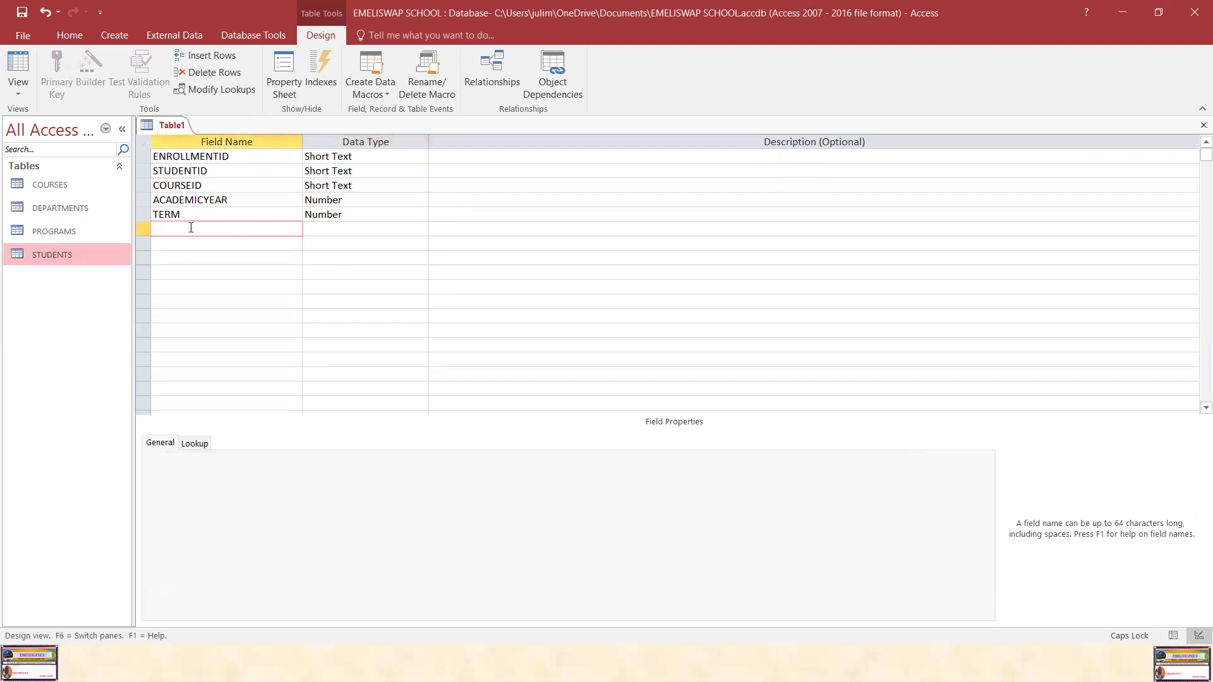
Save the new table as ENROLLMENTS without creating a primary key, and close it.
left_click(22, 12)
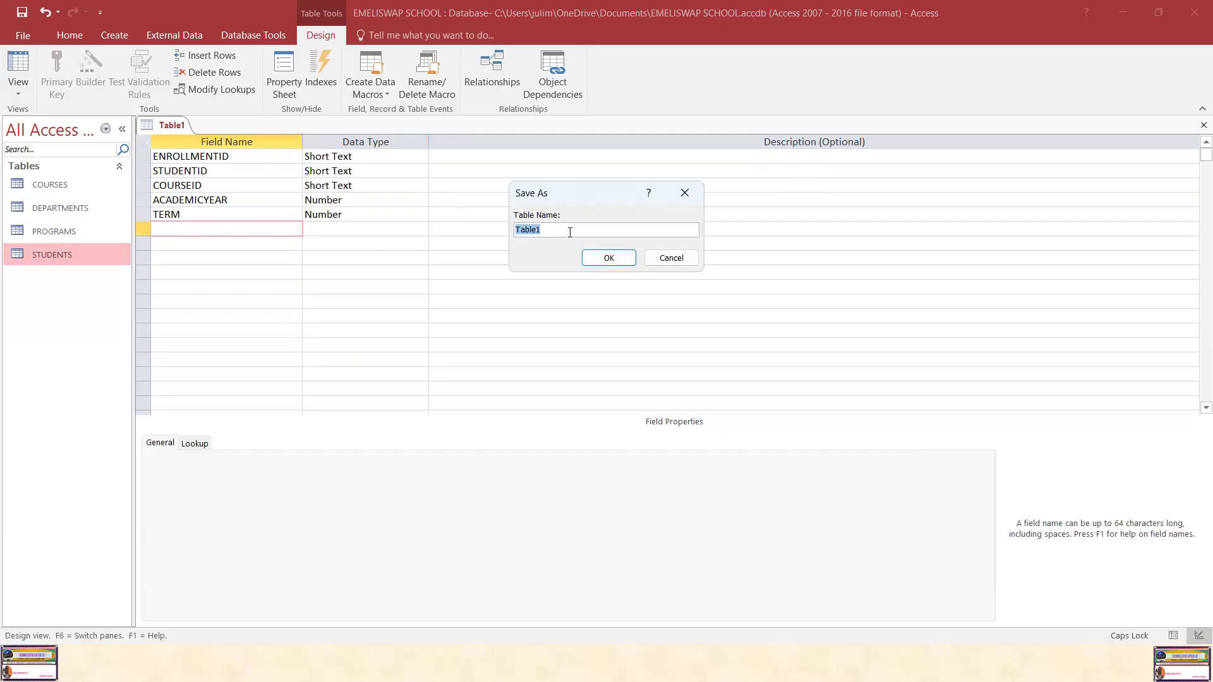
type("ENROLLMENTS")
left_click(619, 261)
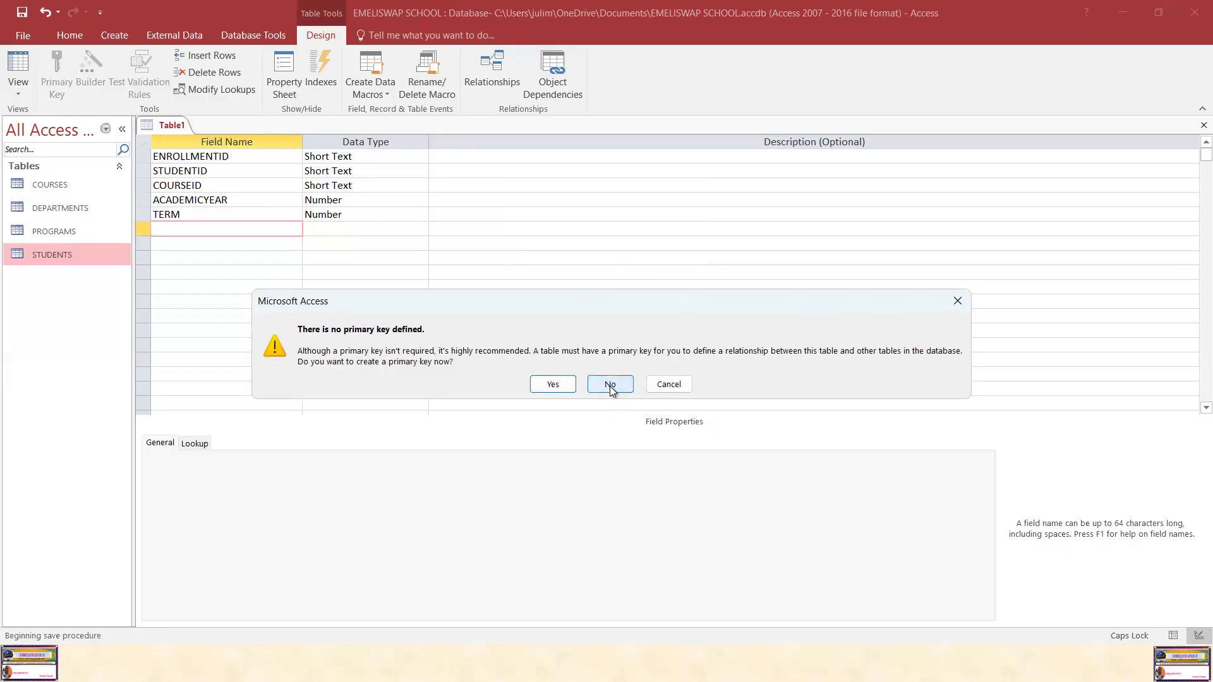
left_click(614, 389)
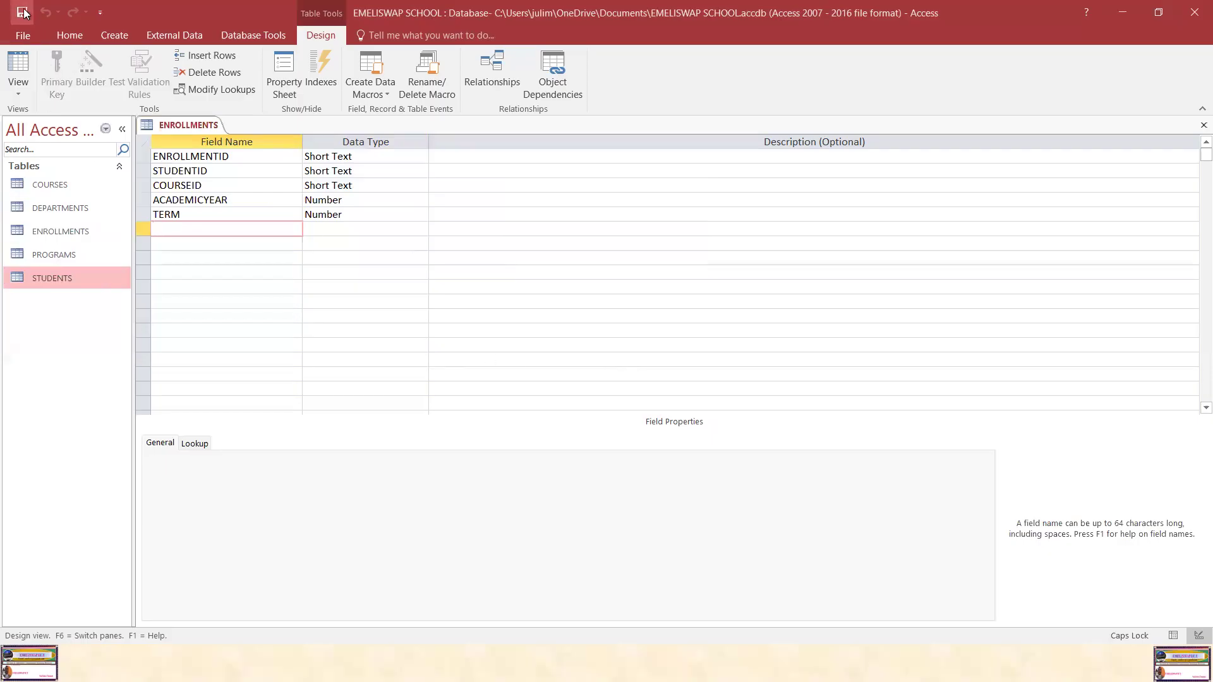
right_click(205, 125)
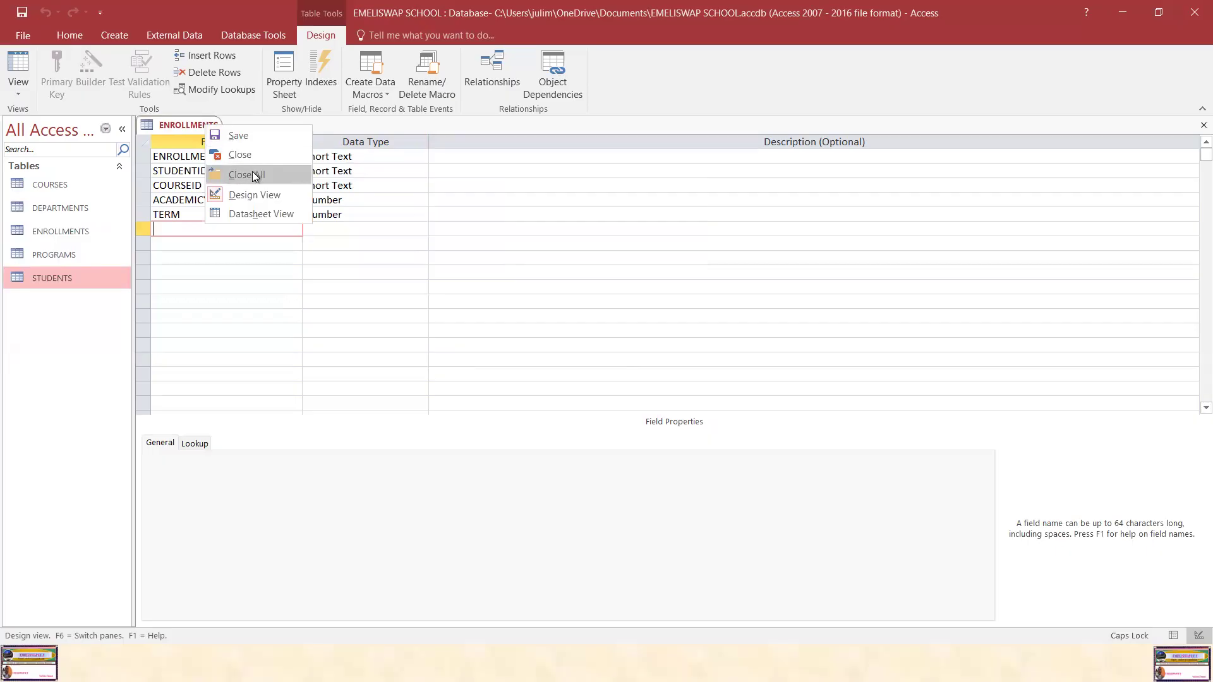
left_click(252, 173)
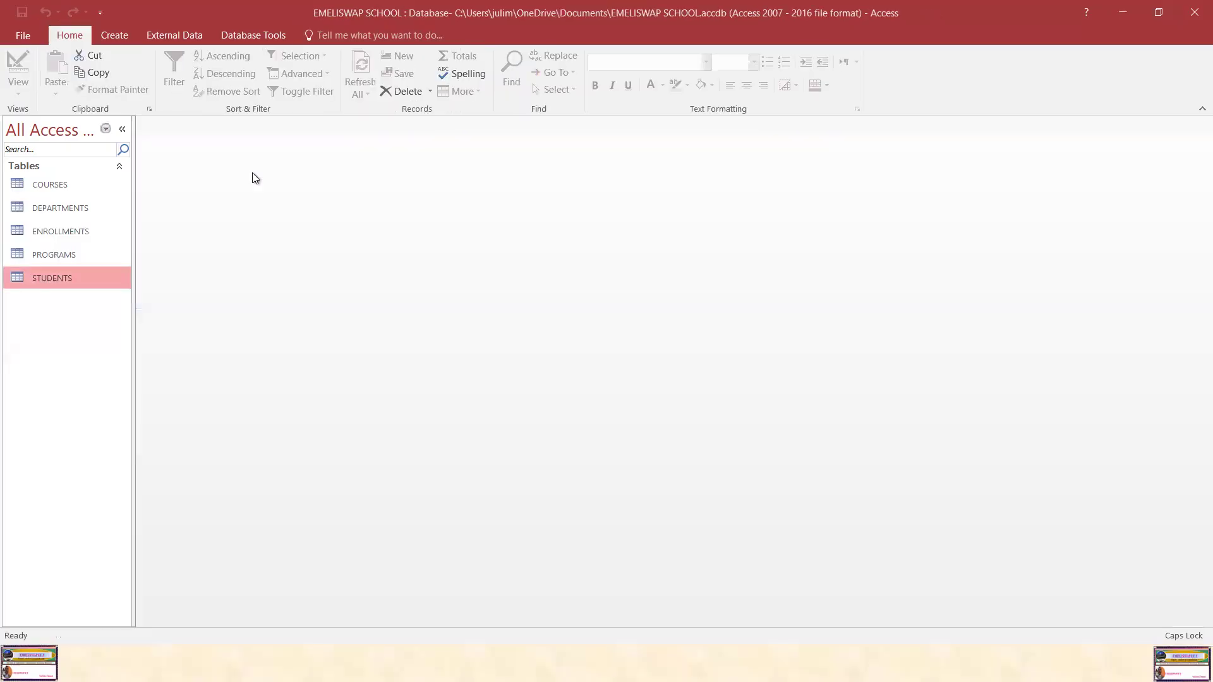
Create a new table in Design View with PAYMENTID and STUDENTID fields, both with the Short Text data type.
left_click(123, 36)
left_click(106, 95)
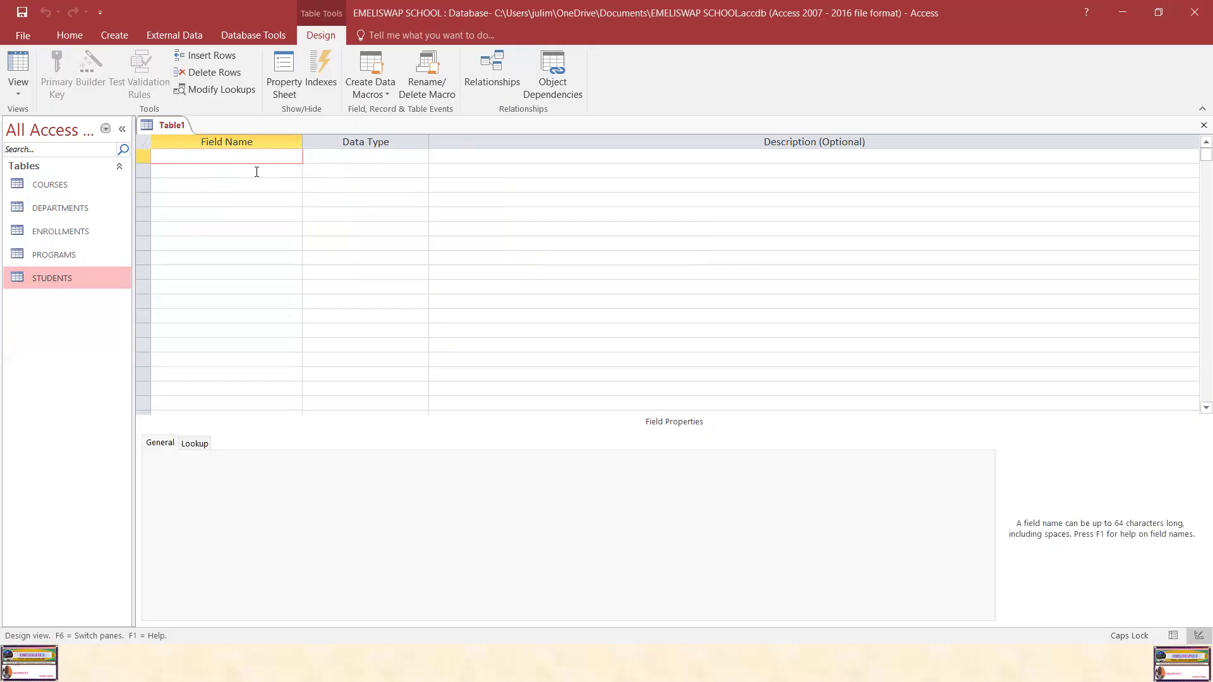
type("PAYMENTID")
left_click(336, 158)
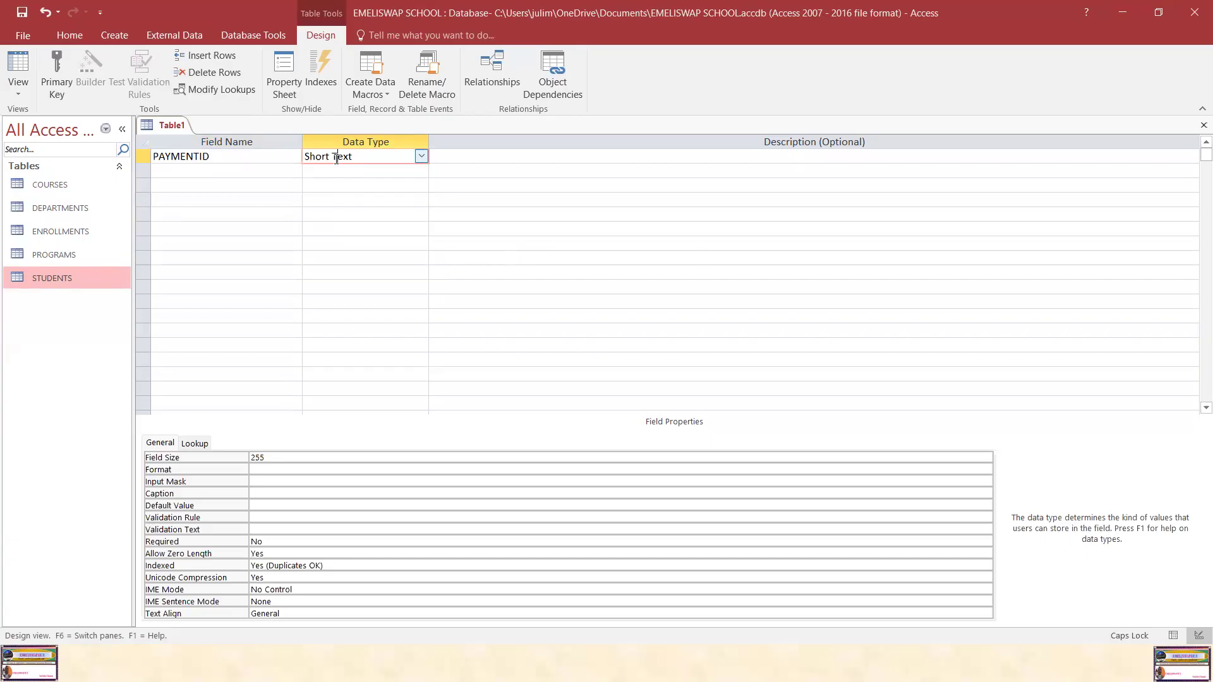
left_click(176, 168)
type("STUDENTID")
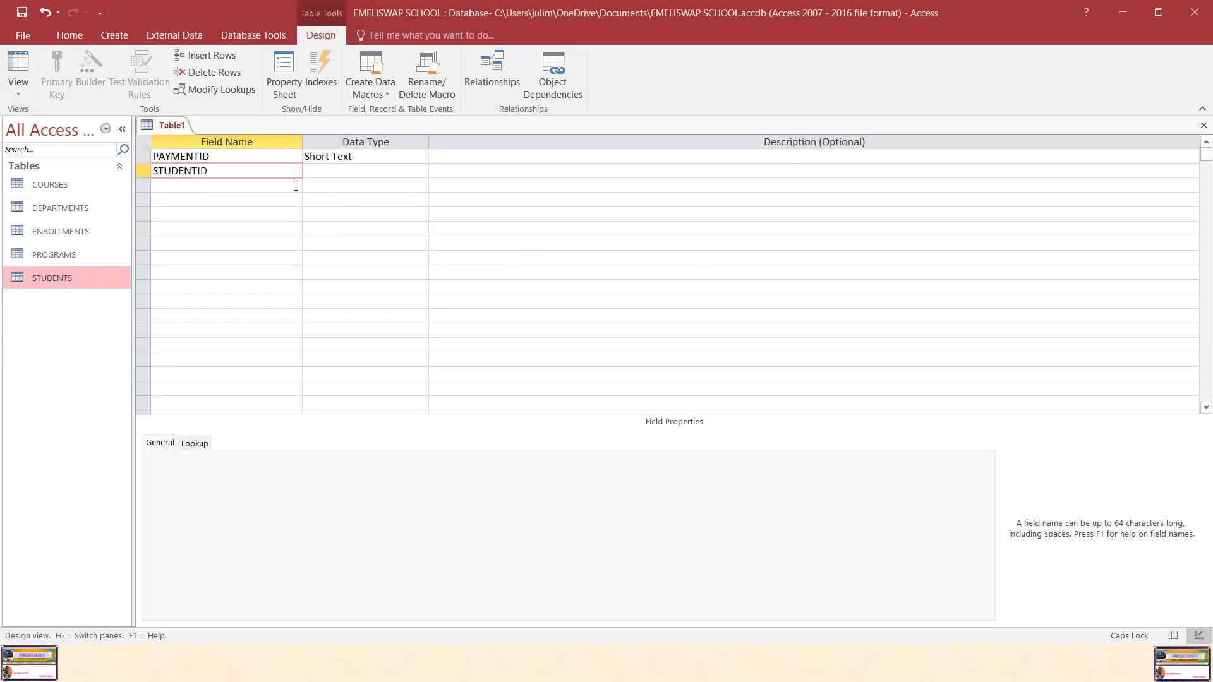
left_click(353, 169)
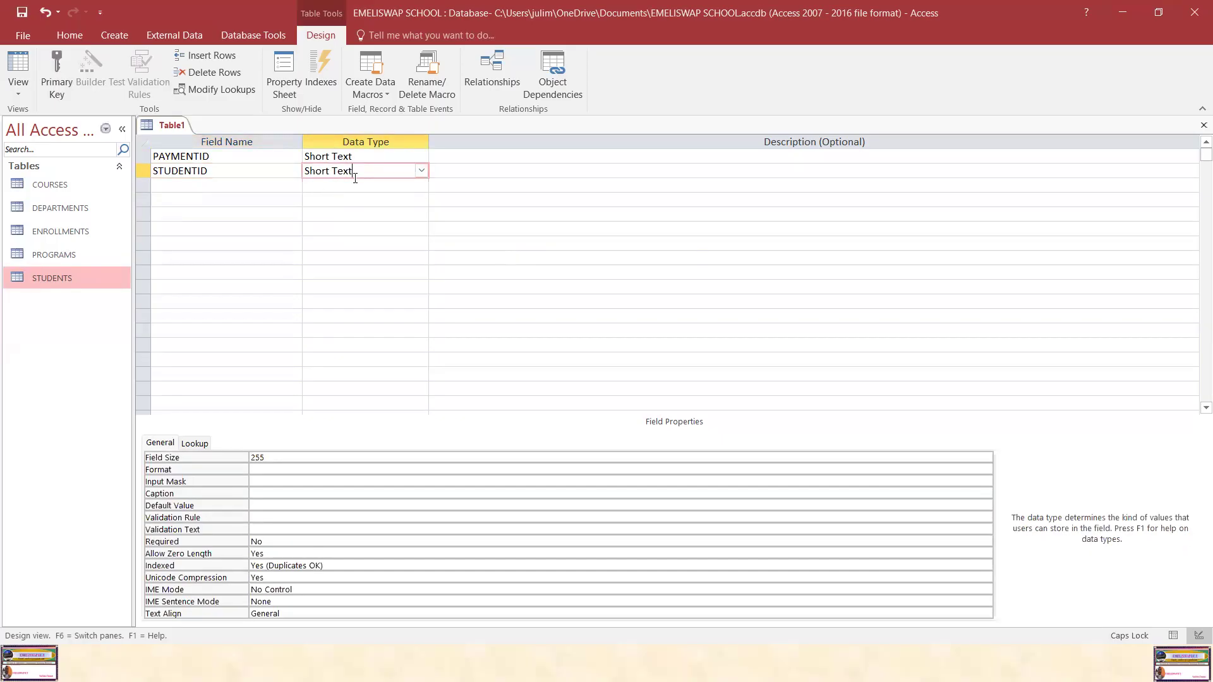
Add a PAYMENTDATE field with the Date/Time data type below STUDENTID.
left_click(199, 186)
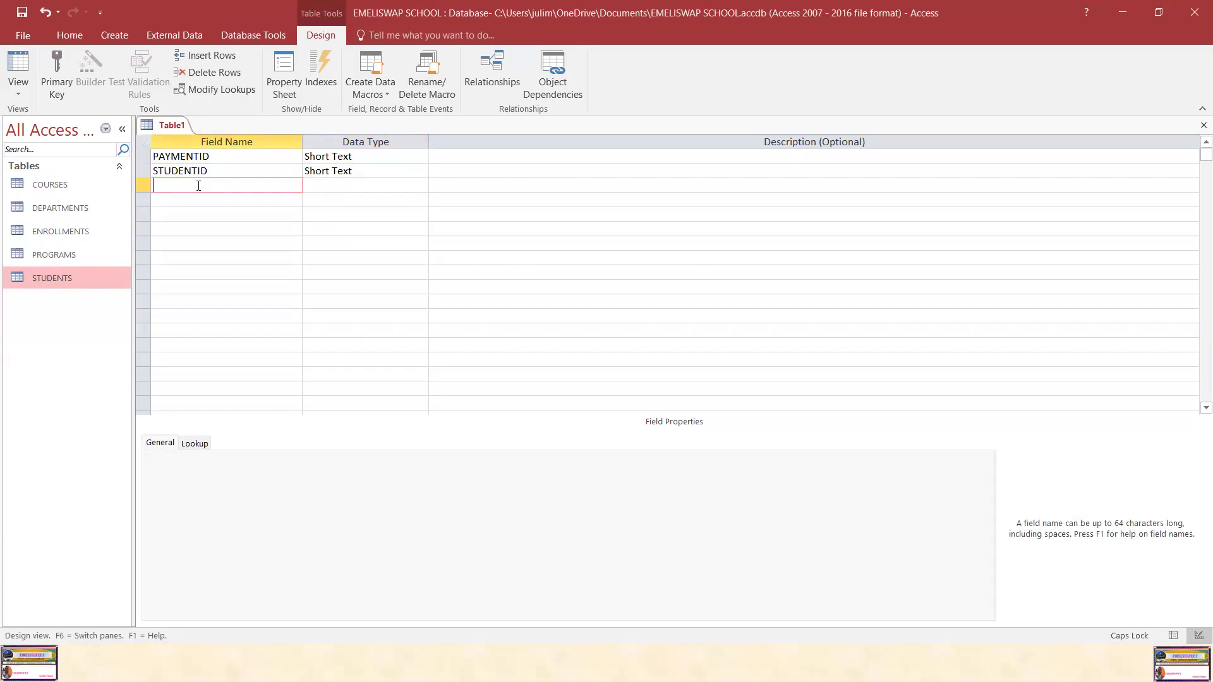
type("PAYMENTDATE")
left_click(342, 187)
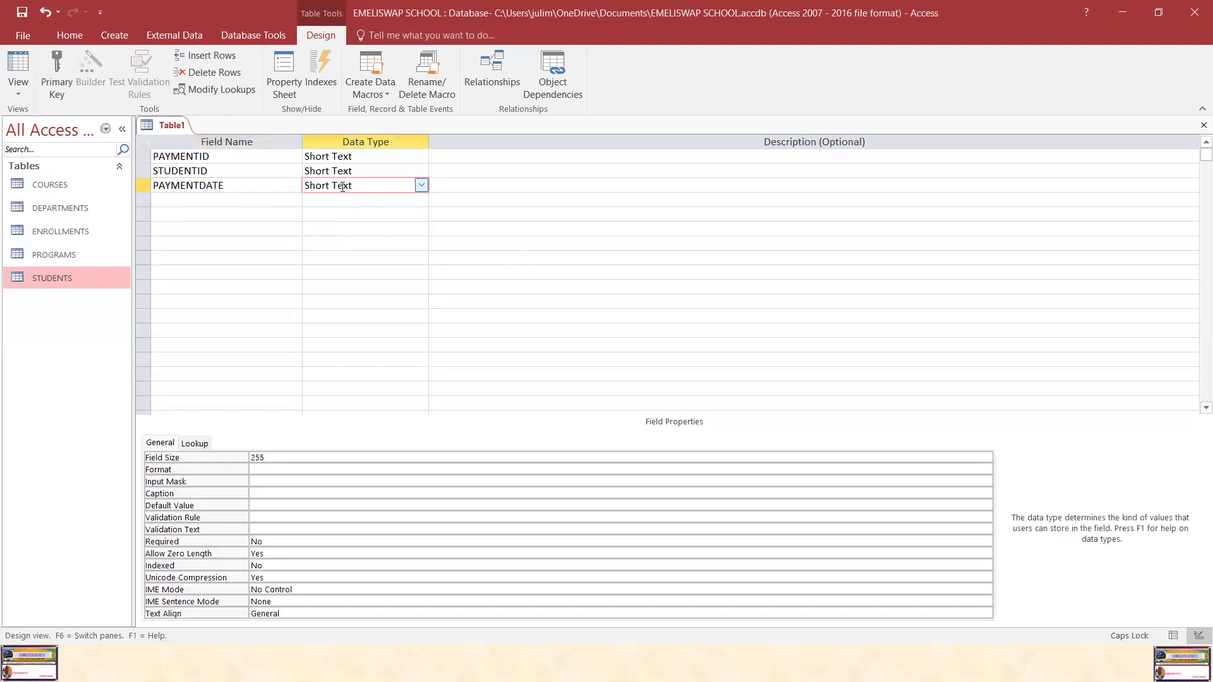
left_click(421, 186)
left_click(360, 245)
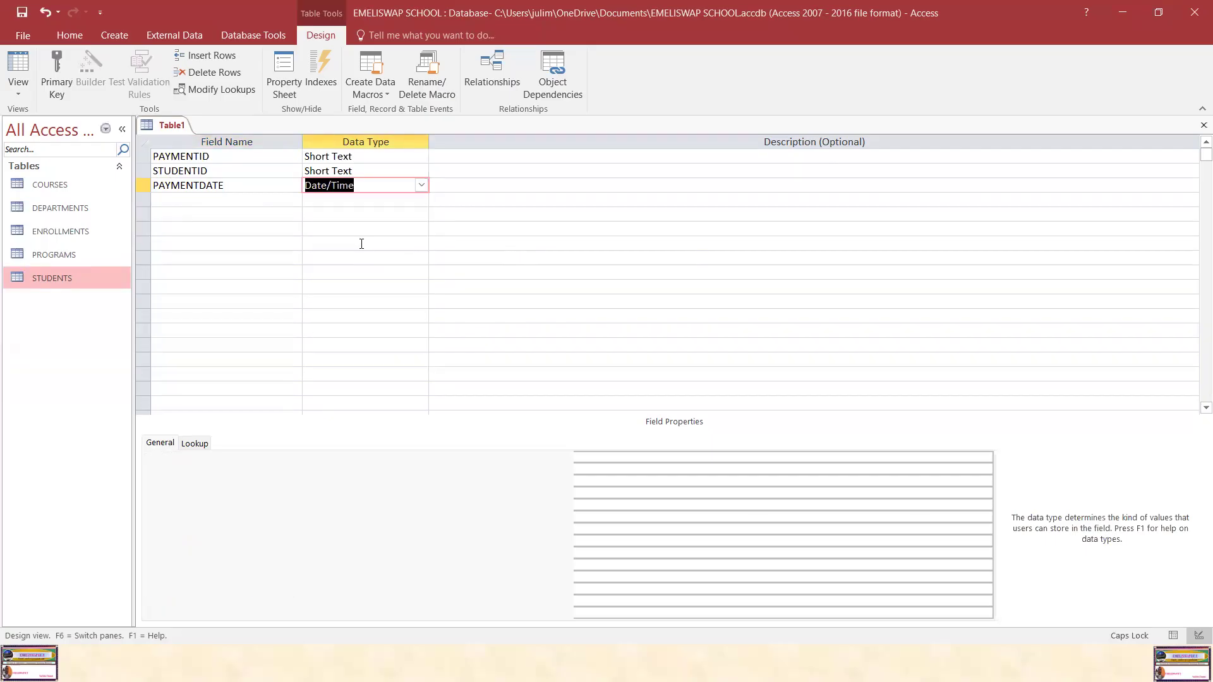
Add an AMOUNTPAID field with the Currency data type and a PAYMENTMODE field with the Short Text data type below PAYMENTDATE.
left_click(192, 202)
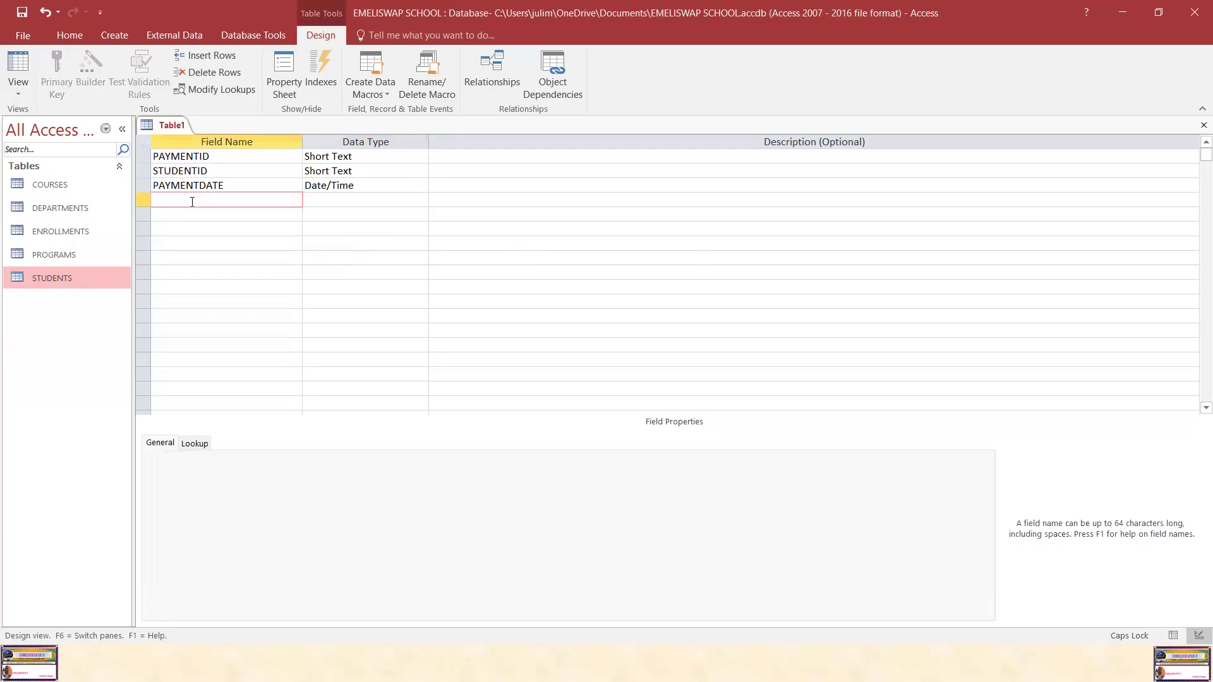
type("AMOUNTPAID")
left_click(324, 199)
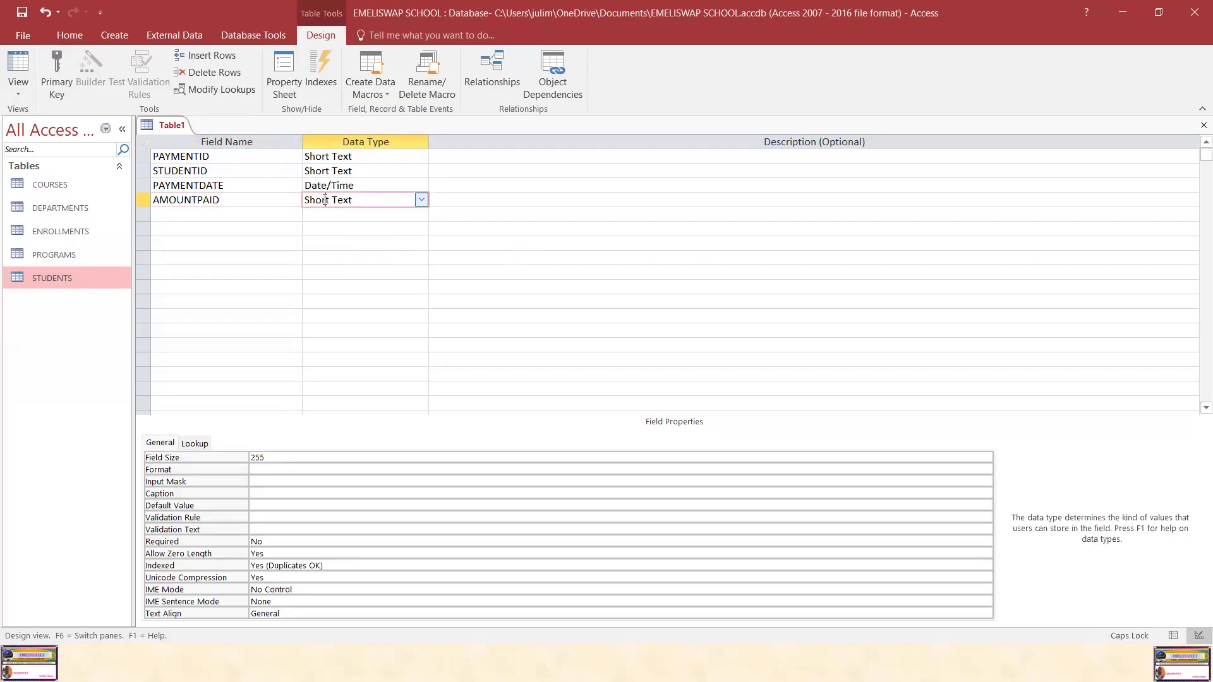
left_click(420, 199)
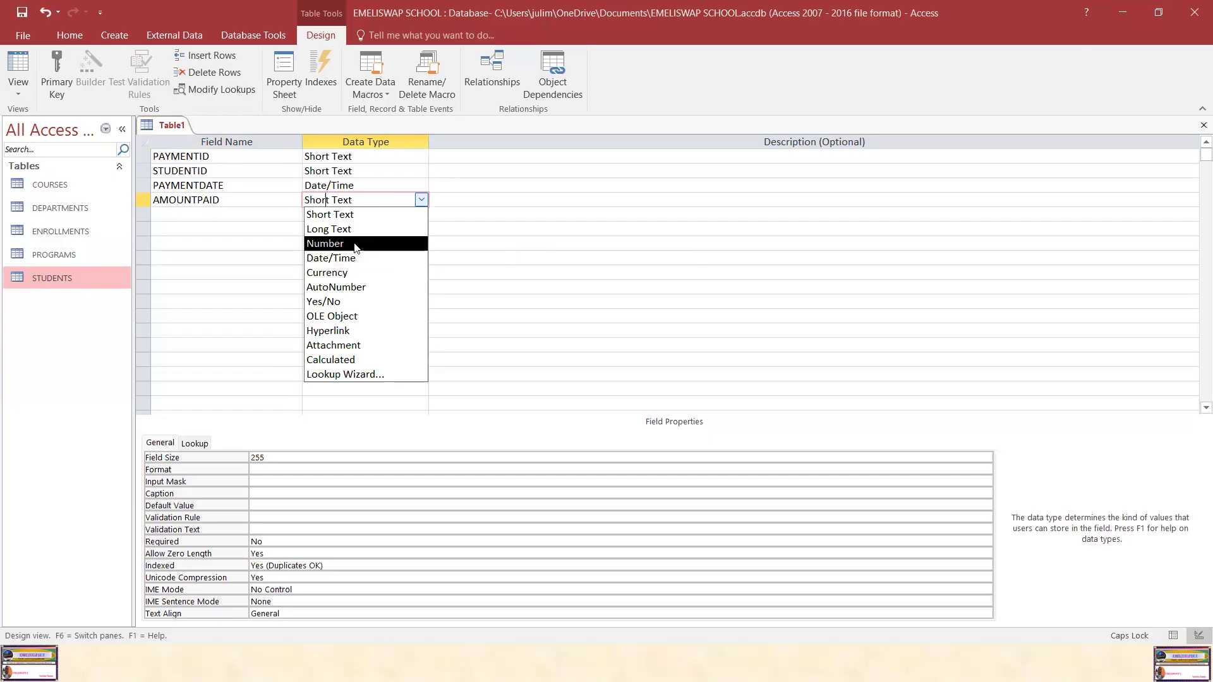
left_click(348, 272)
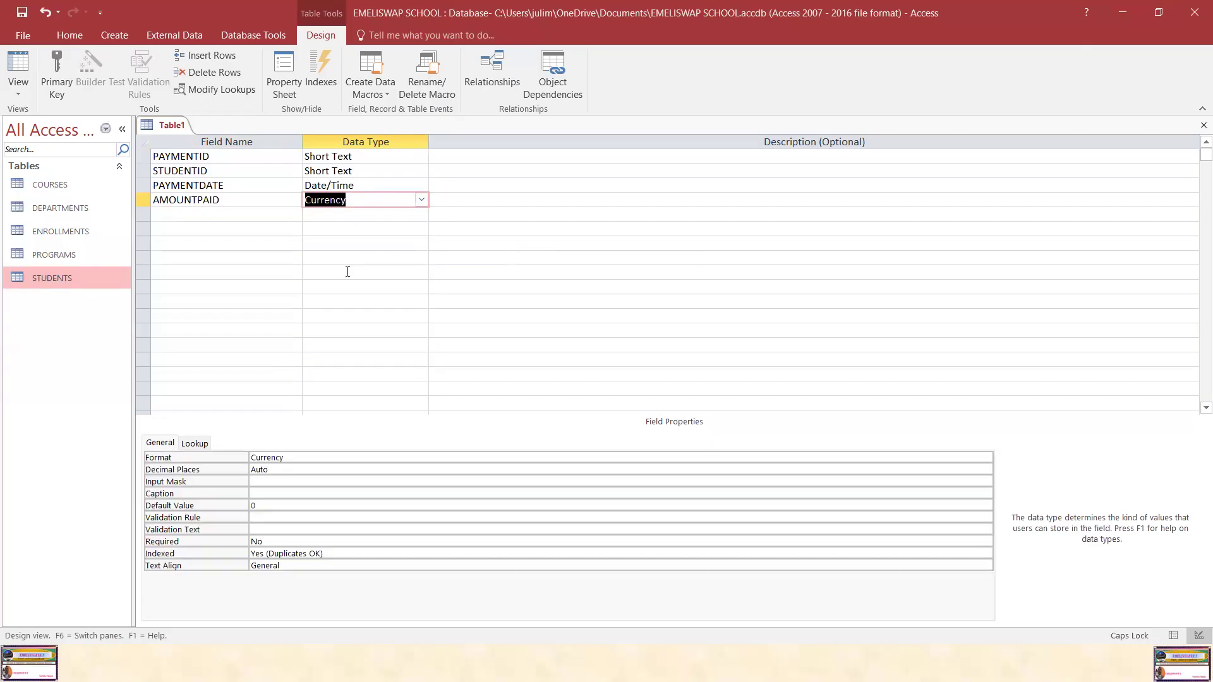
left_click(192, 213)
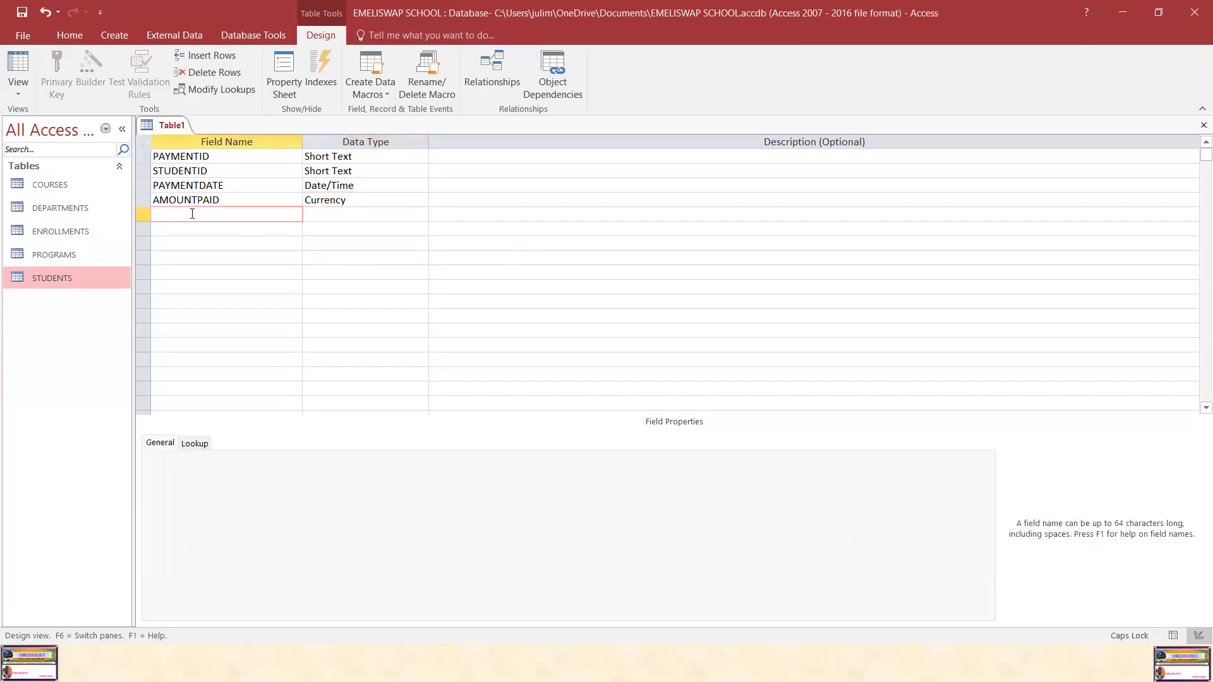
type("PAYMENTMODE")
left_click(337, 213)
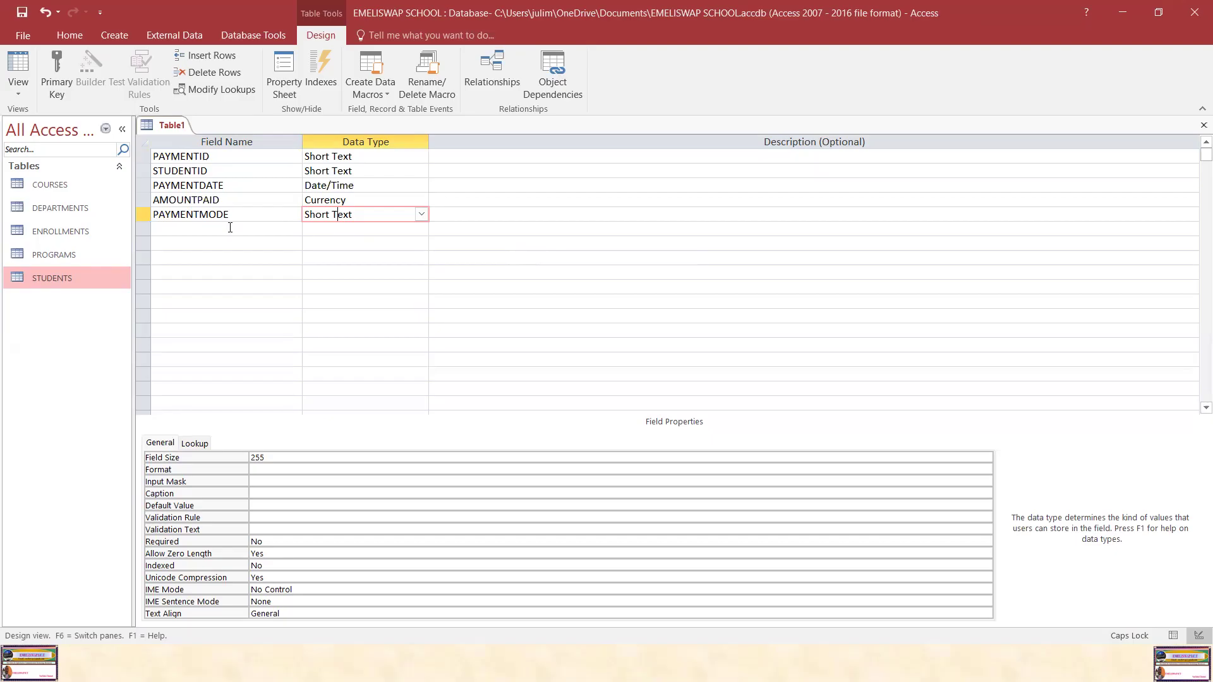
Save the new table as PAYMENTS without creating a primary key, and close it.
left_click(22, 12)
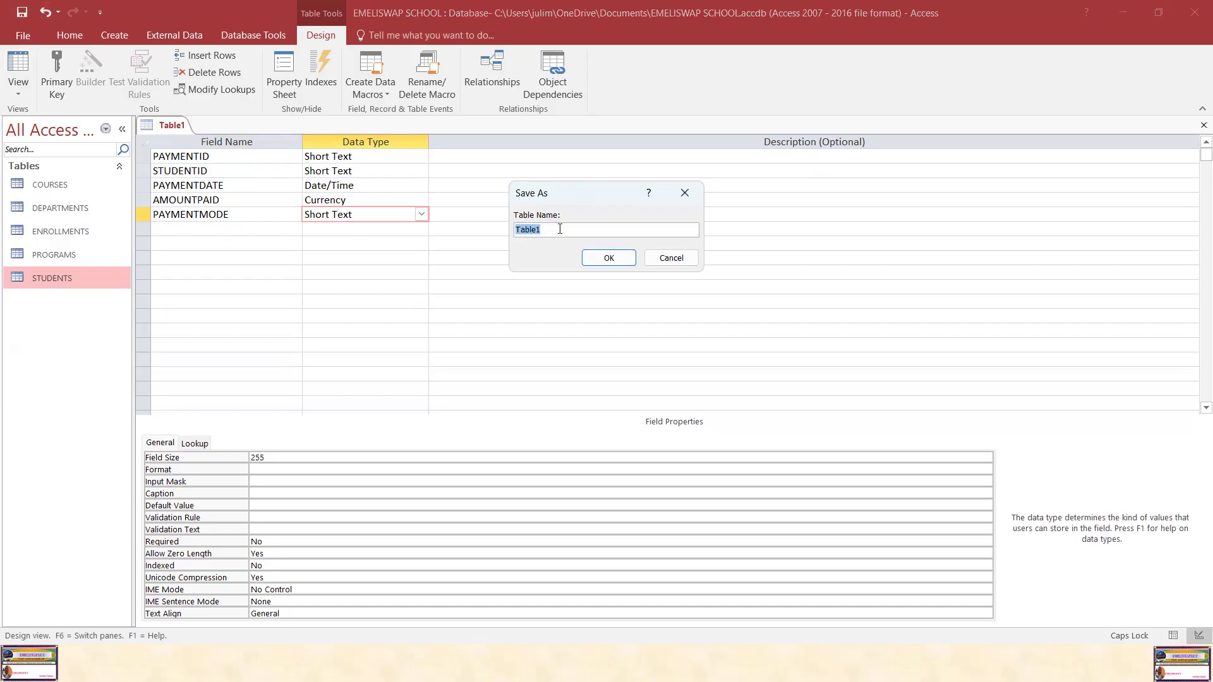
type("PAYMENTS")
left_click(616, 258)
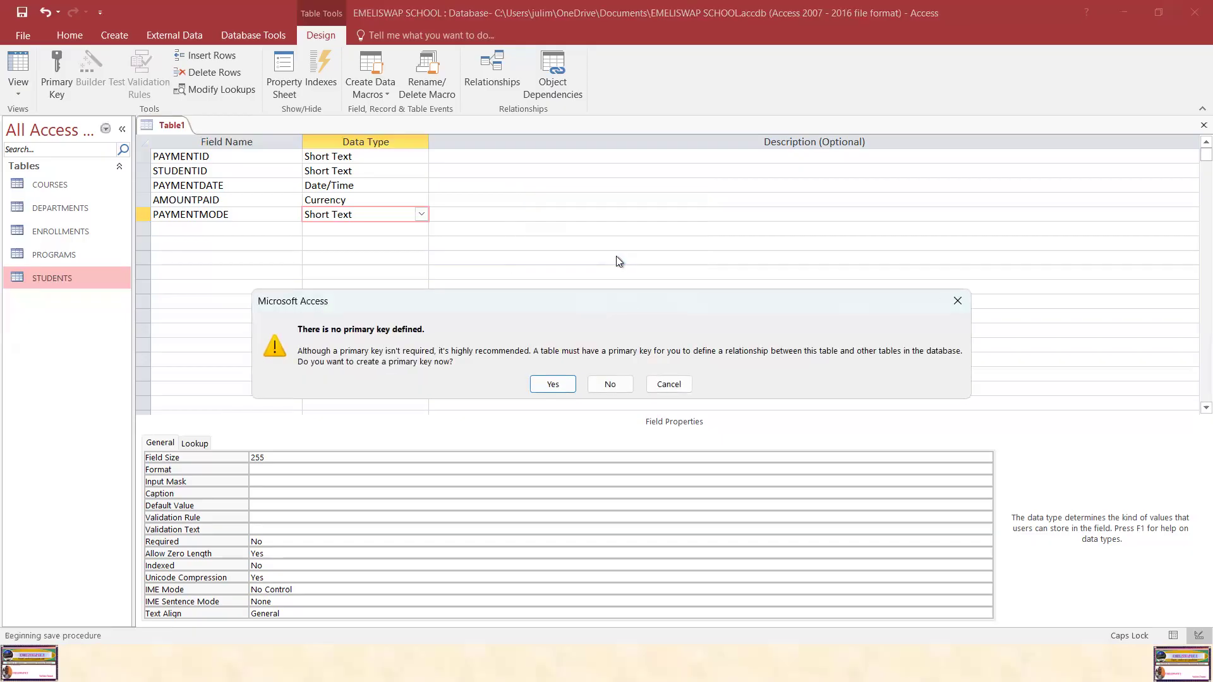
left_click(612, 384)
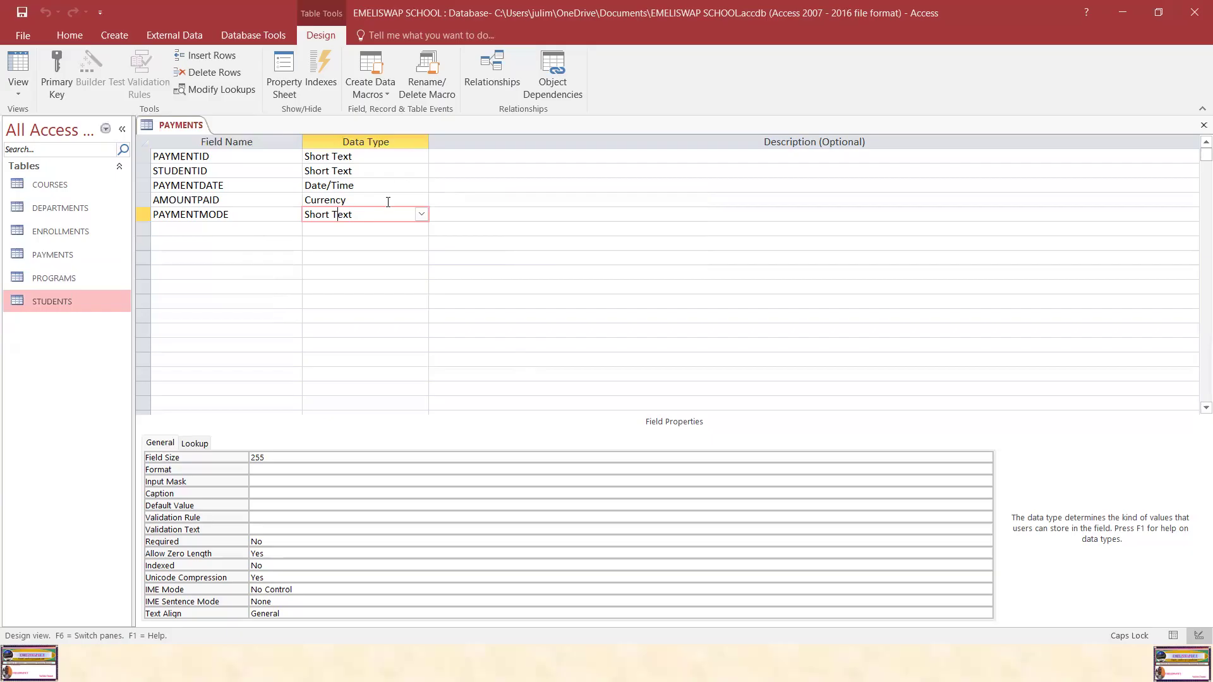
left_click(21, 13)
right_click(182, 127)
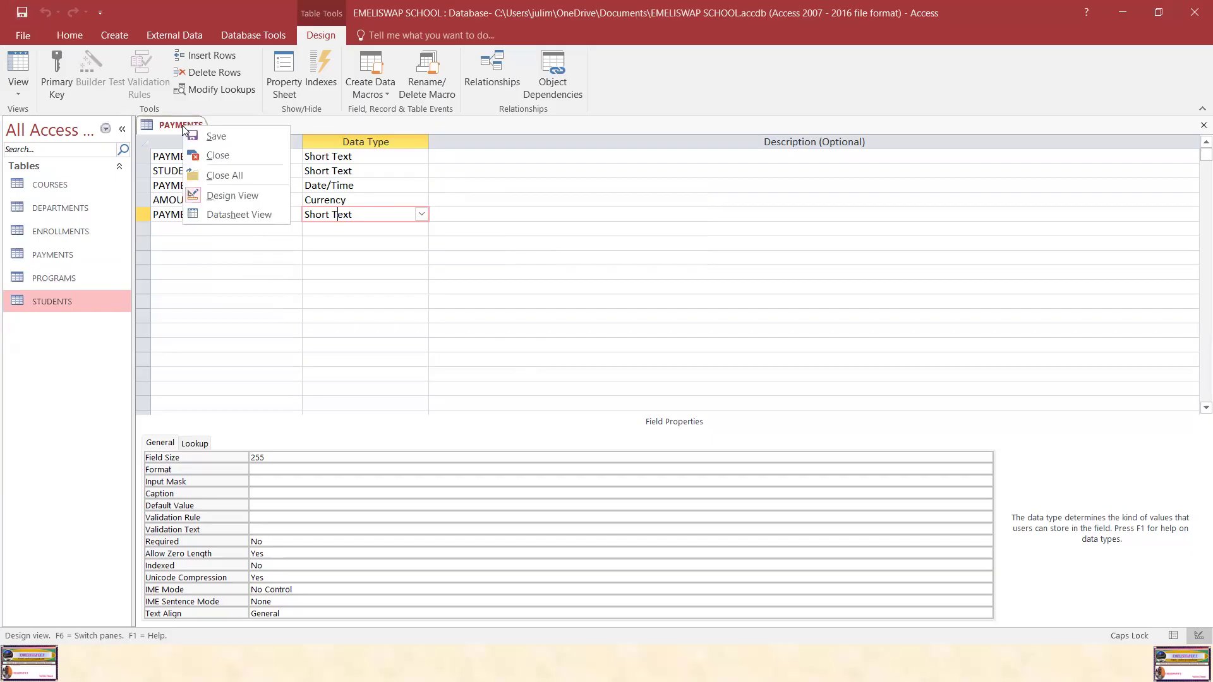
left_click(219, 155)
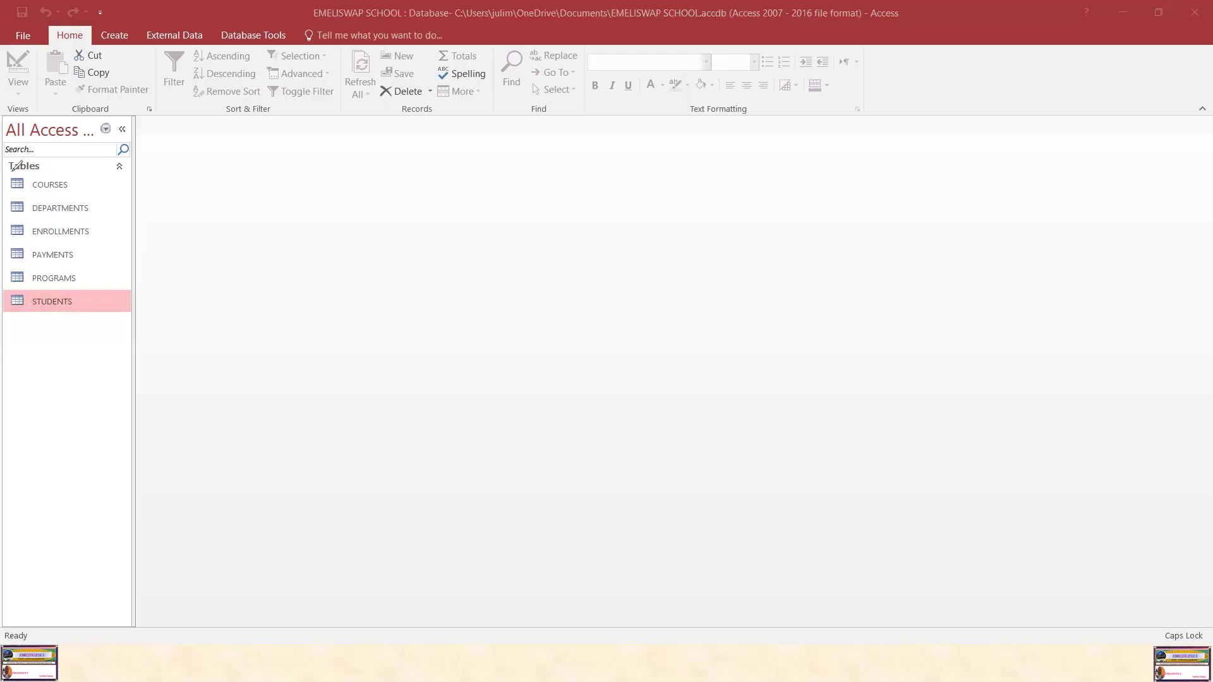
left_click_drag(10, 170, 41, 171)
left_click(77, 179)
left_click(91, 207)
left_click(96, 229)
left_click(82, 255)
left_click(86, 279)
left_click(86, 308)
left_click(759, 158)
Widen the COURSENAME, CREDITHOURS and PROGRAMID columns in the COURSES datasheet, and save and close the table.
right_click(59, 186)
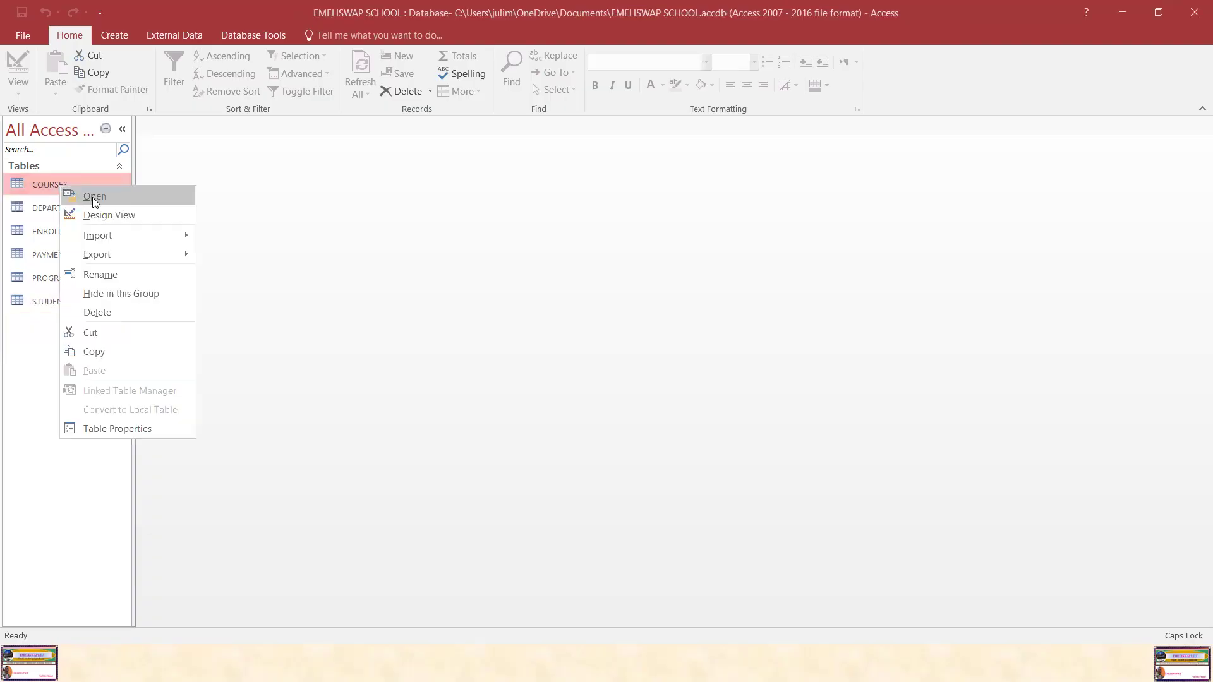
left_click(92, 197)
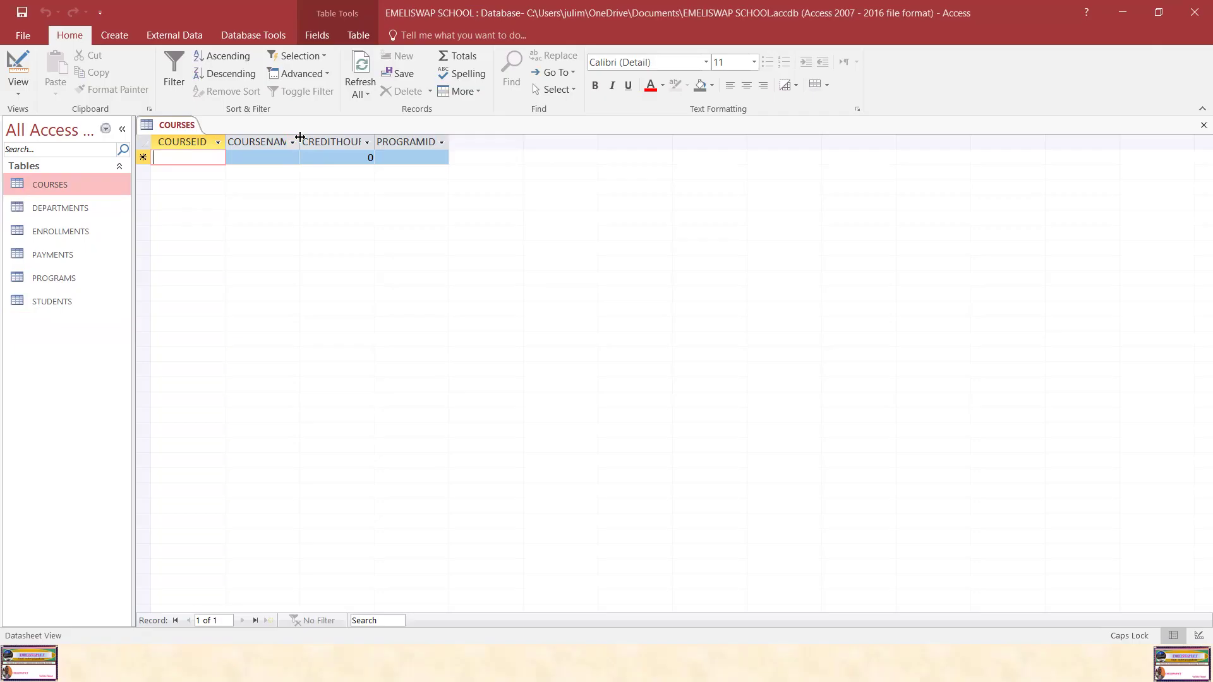
left_click_drag(300, 137, 325, 135)
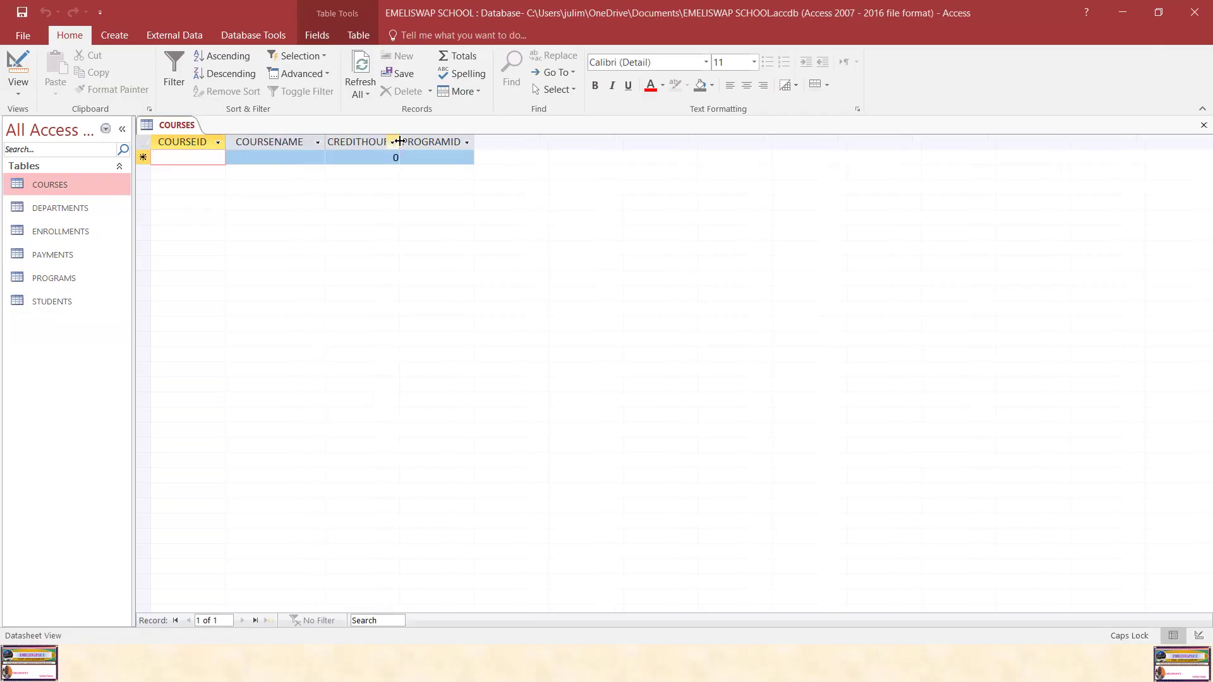
left_click_drag(399, 141, 422, 139)
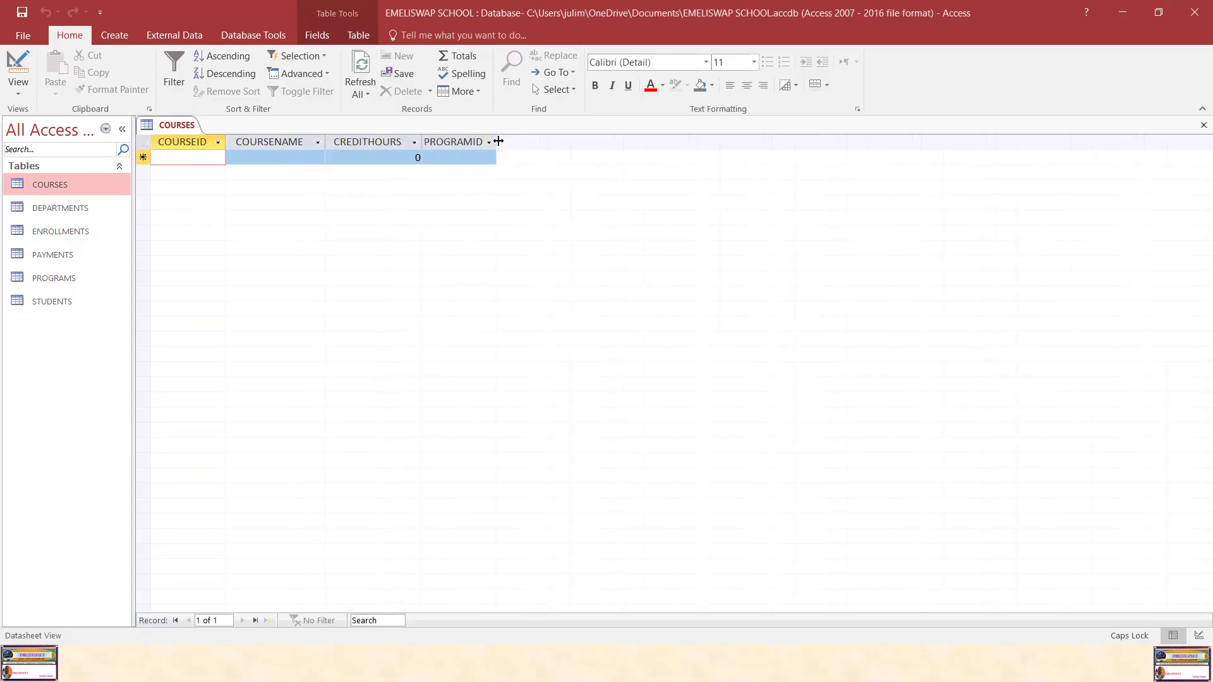
left_click_drag(498, 140, 506, 140)
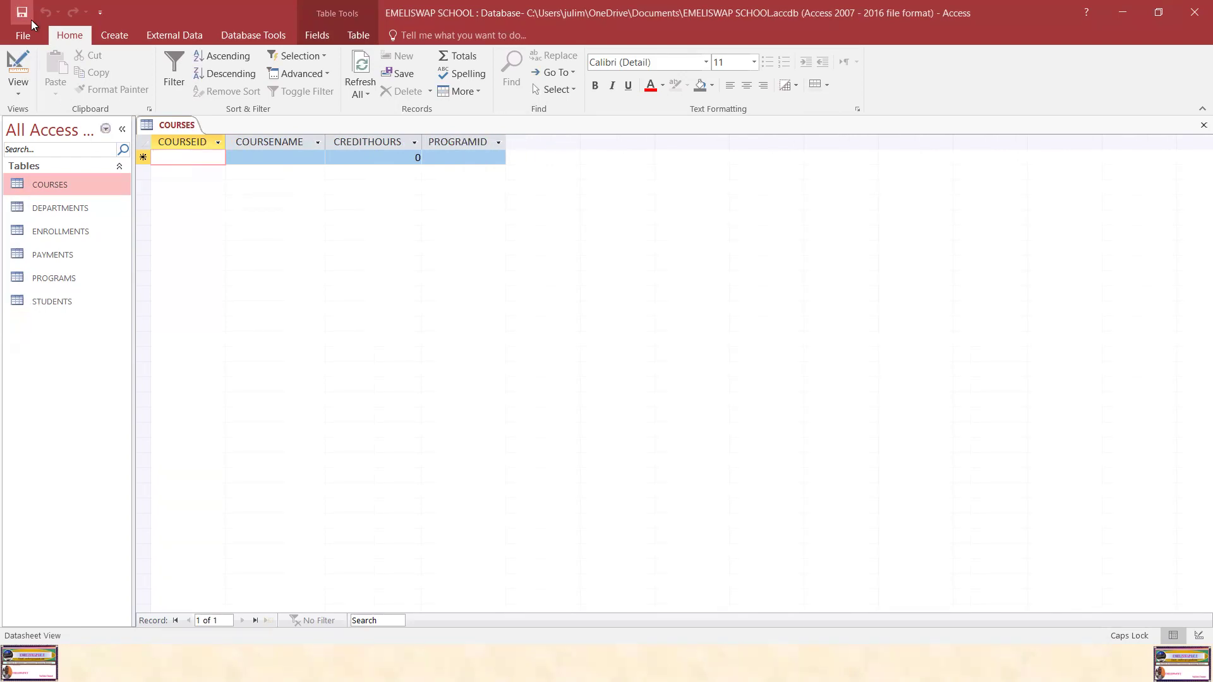
right_click(168, 125)
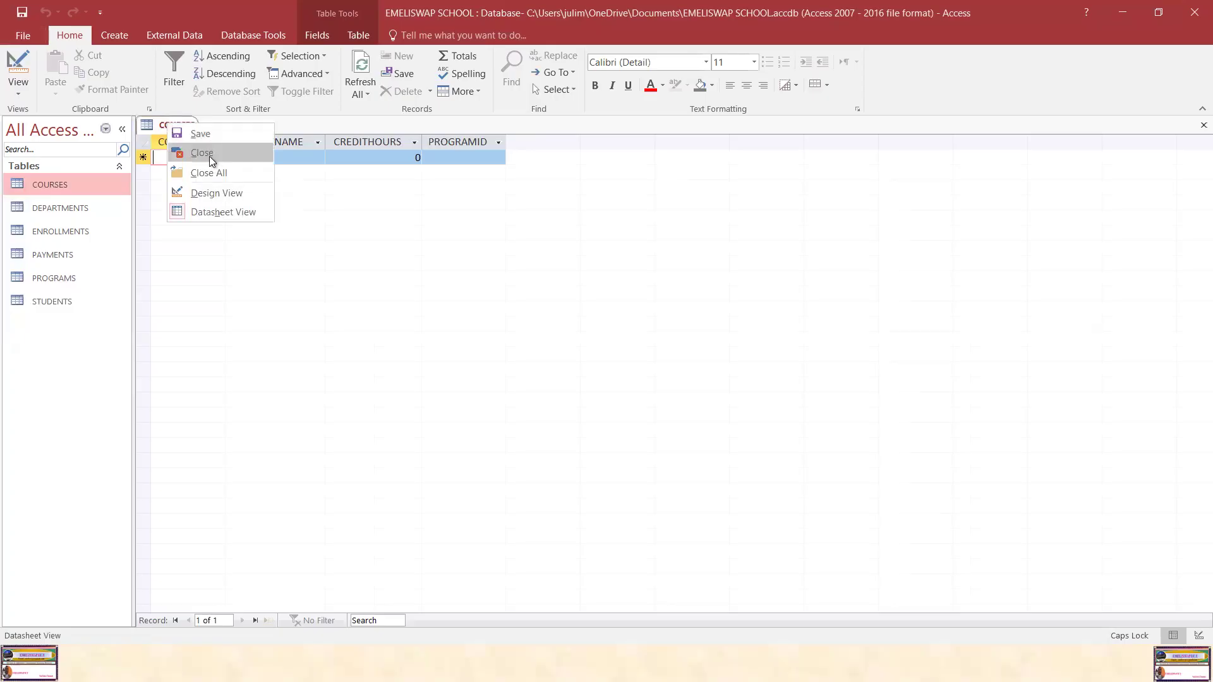
left_click(210, 154)
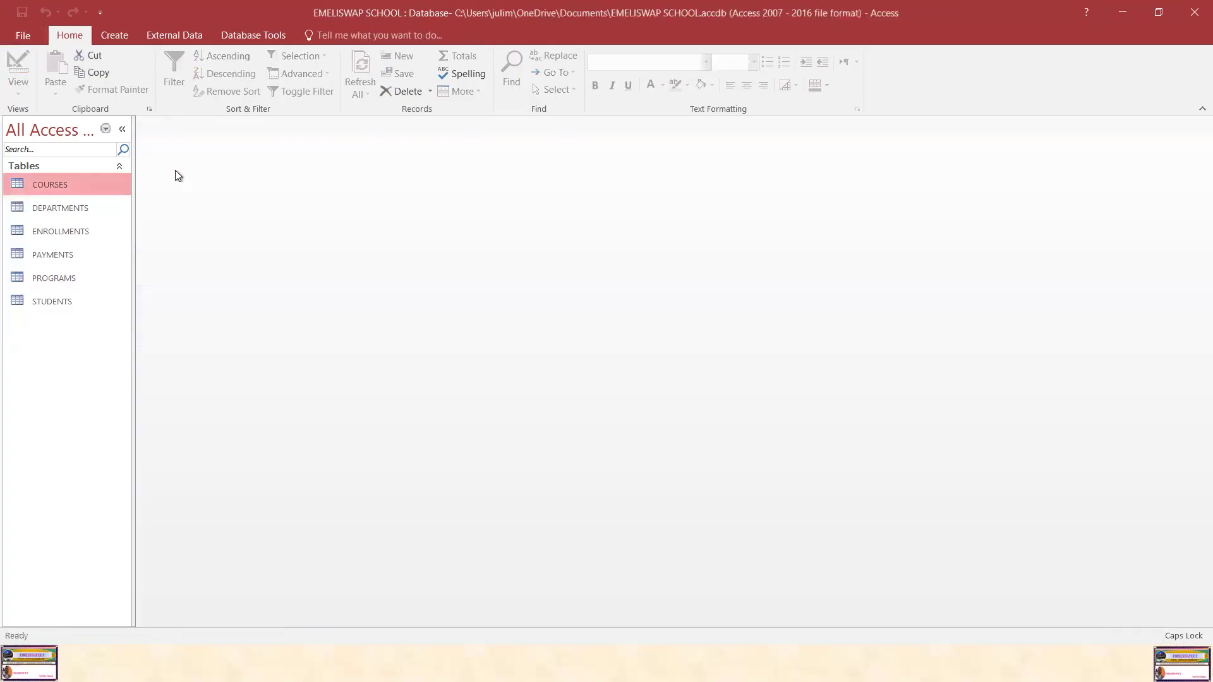
Widen the DEPARTMENTNAME and DEPARTMENTID columns in the DEPARTMENTS datasheet to fit their headings, and save and close the table.
double_click(78, 207)
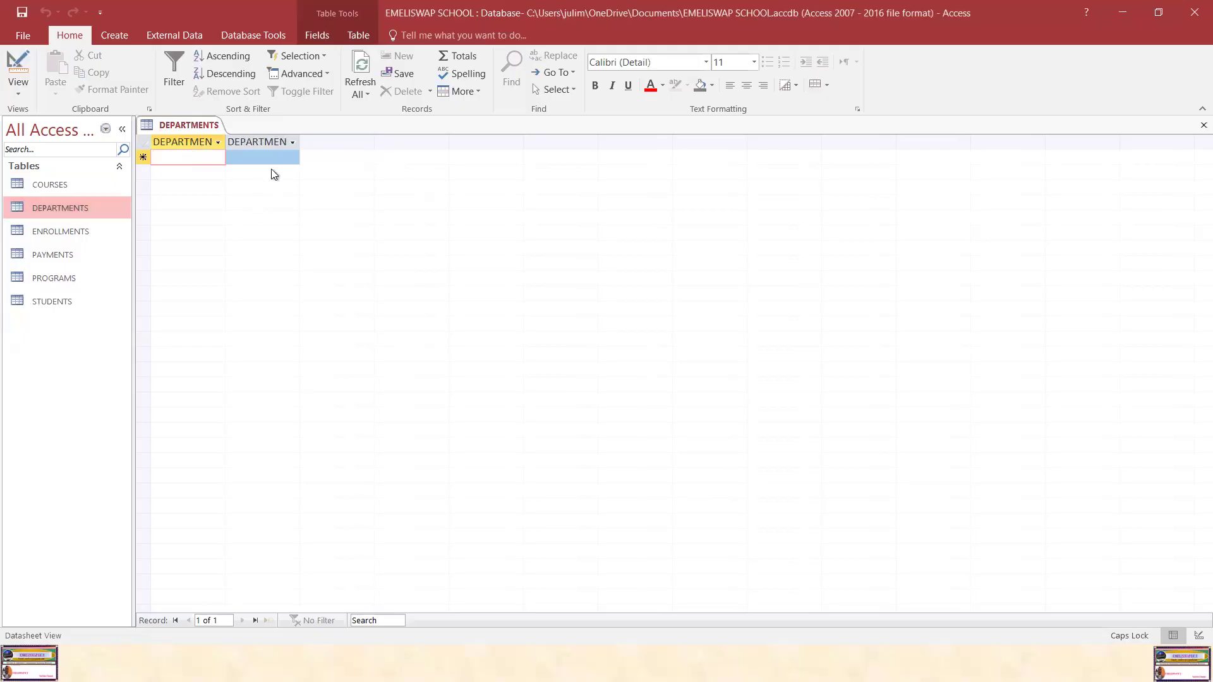
left_click_drag(297, 142, 348, 142)
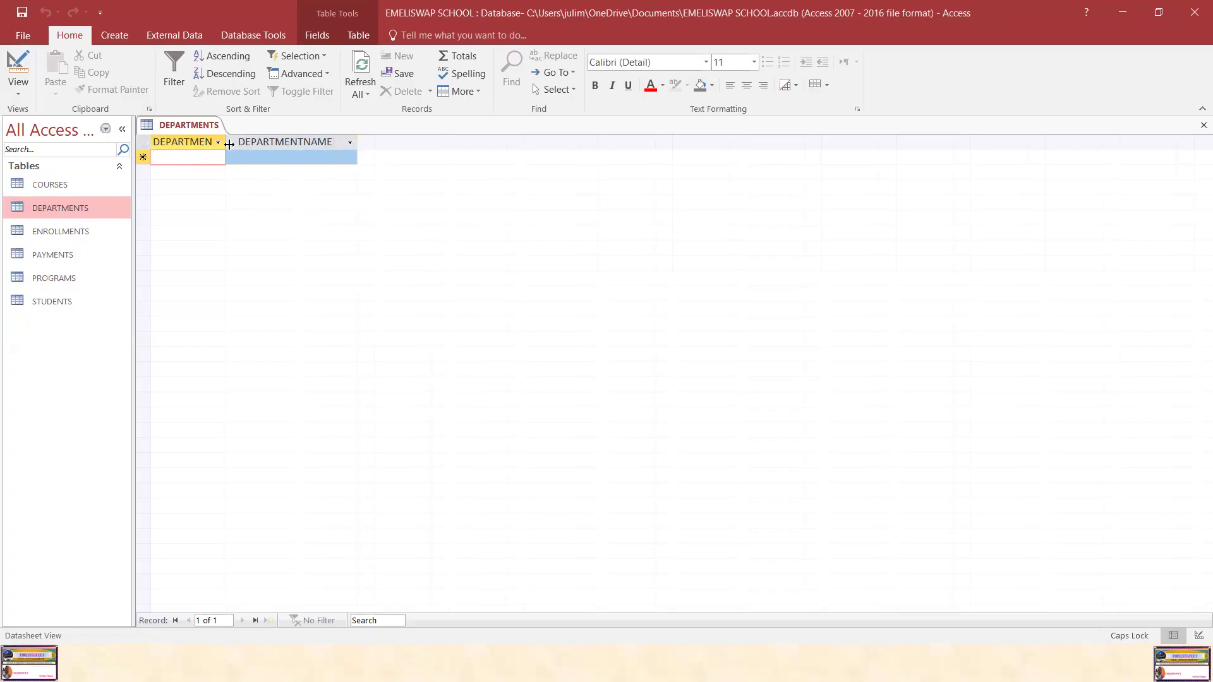
left_click_drag(228, 144, 261, 144)
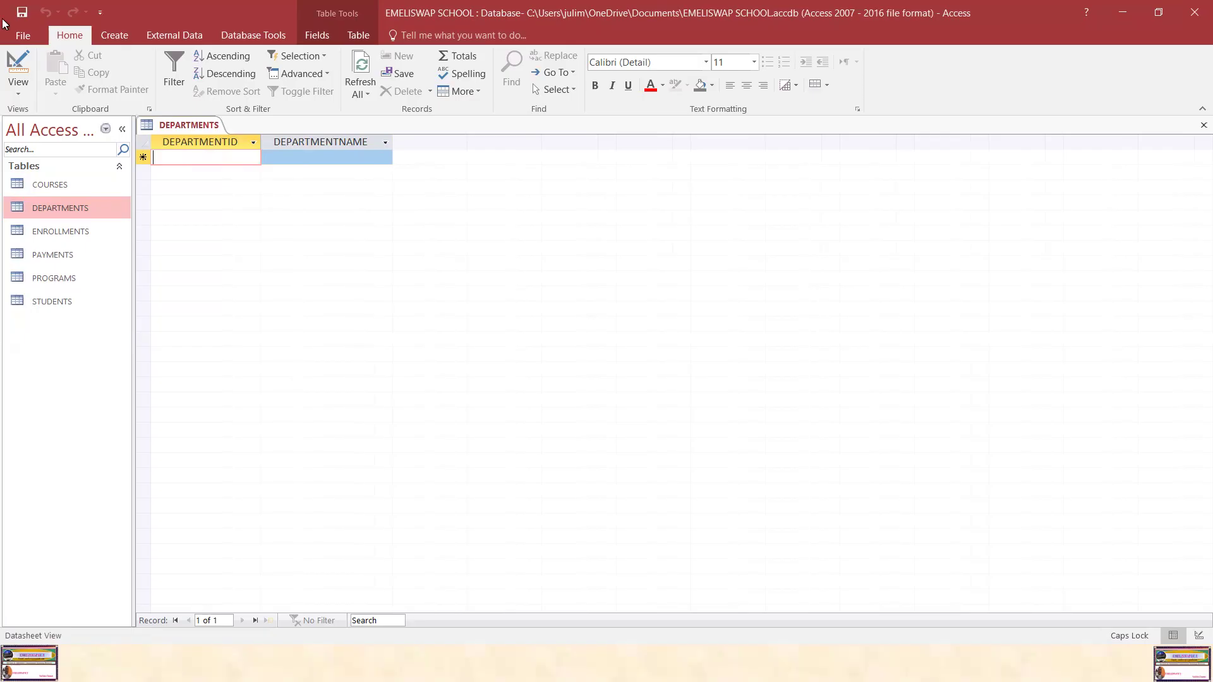
right_click(184, 123)
left_click(215, 172)
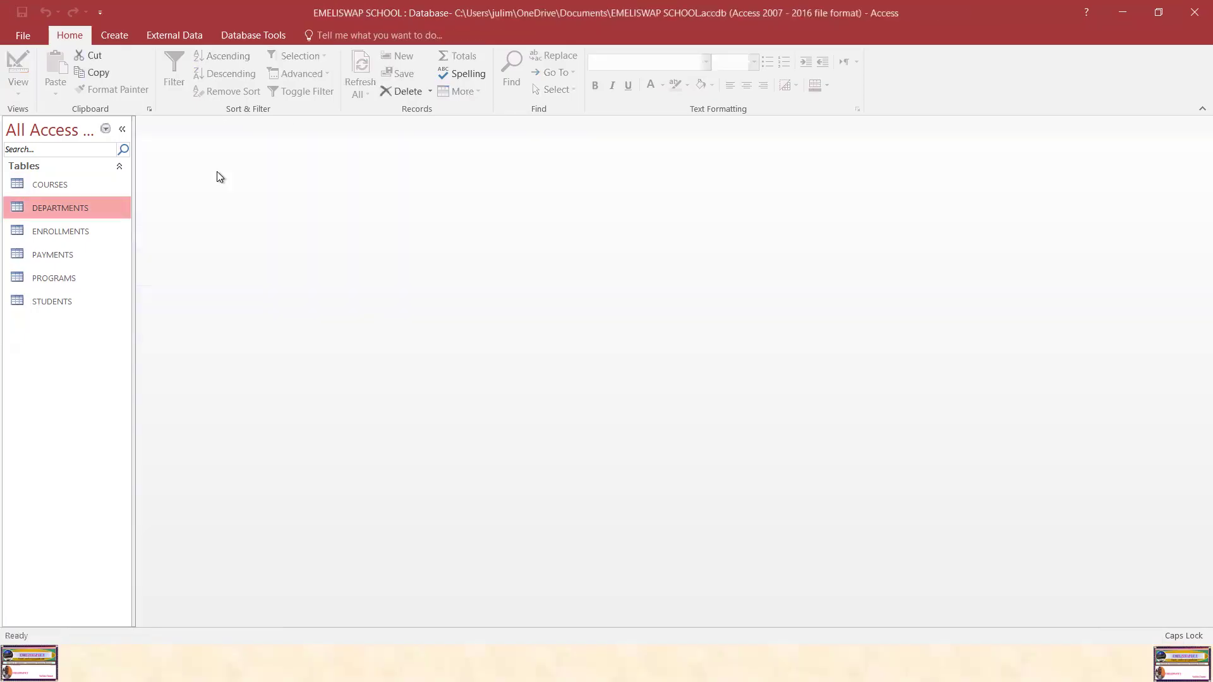
Widen all five columns in the ENROLLMENTS datasheet, from ENROLLMENTID to TERM, and close the table, saving its layout.
double_click(77, 230)
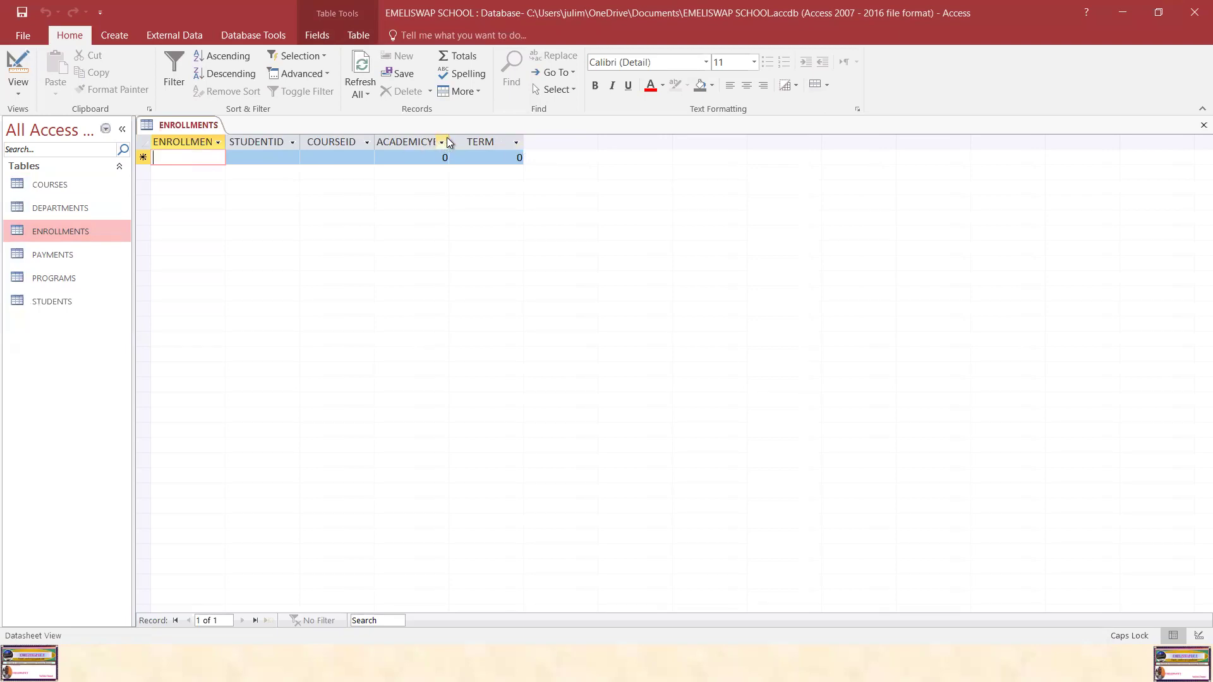
left_click_drag(451, 135, 491, 141)
left_click_drag(566, 135, 593, 135)
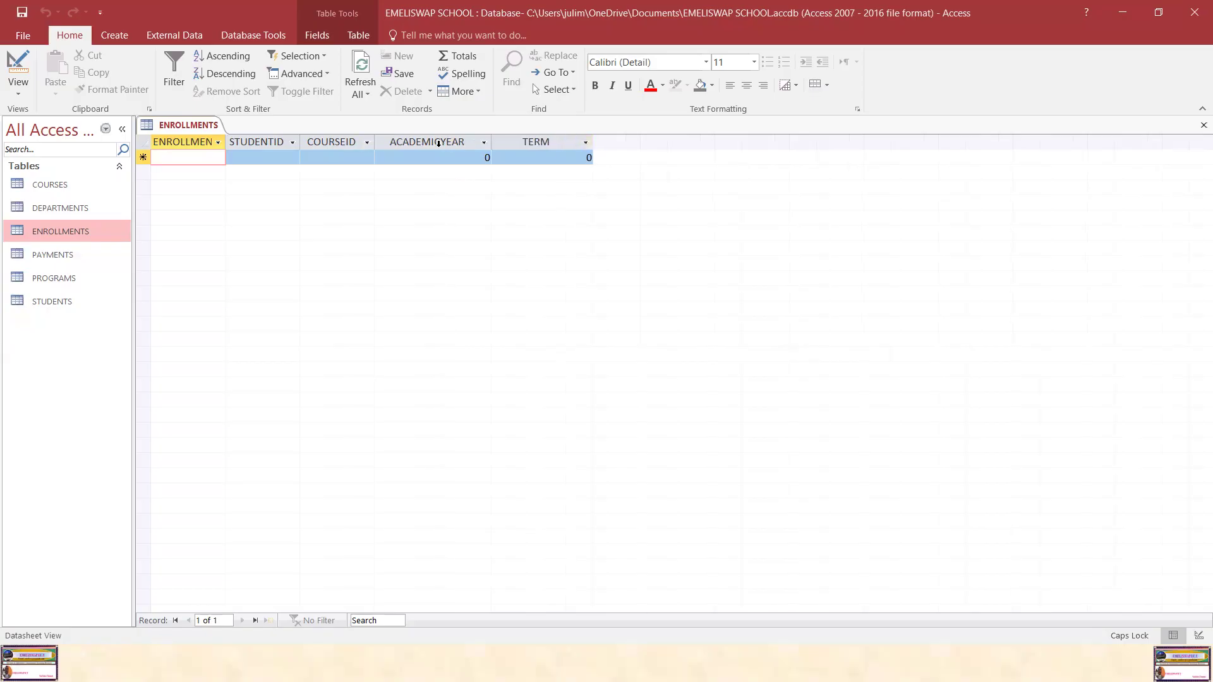
left_click_drag(376, 141, 401, 139)
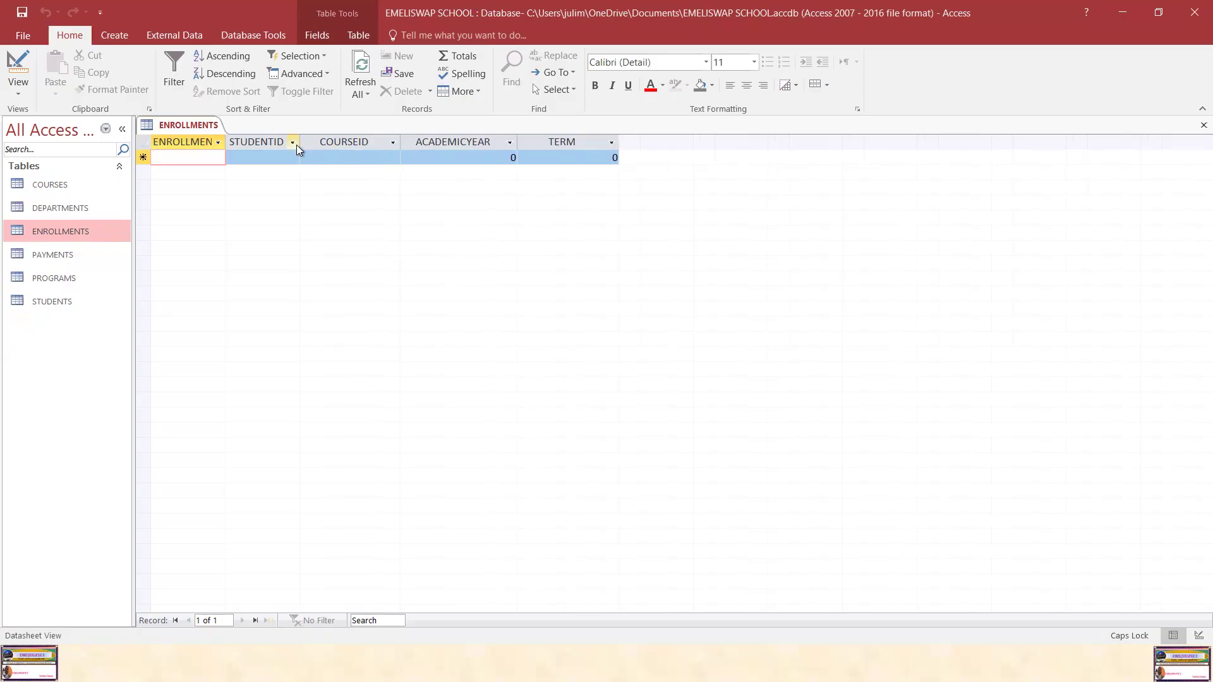
left_click_drag(303, 141, 326, 141)
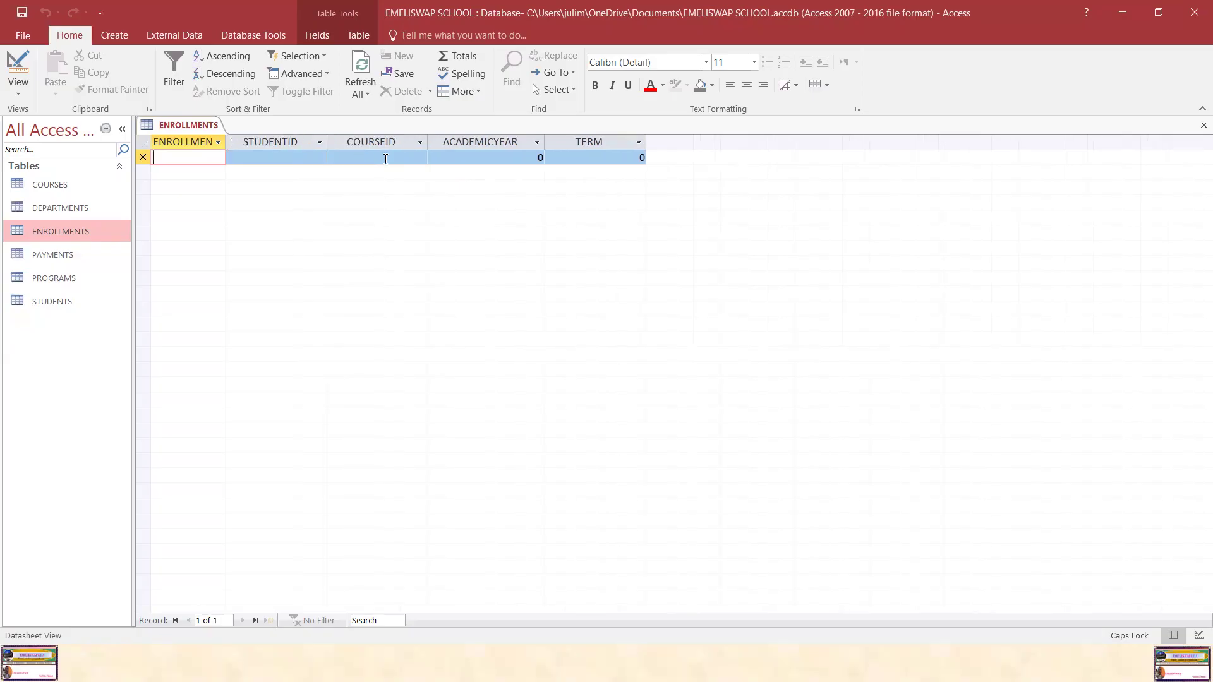
left_click_drag(225, 140, 248, 140)
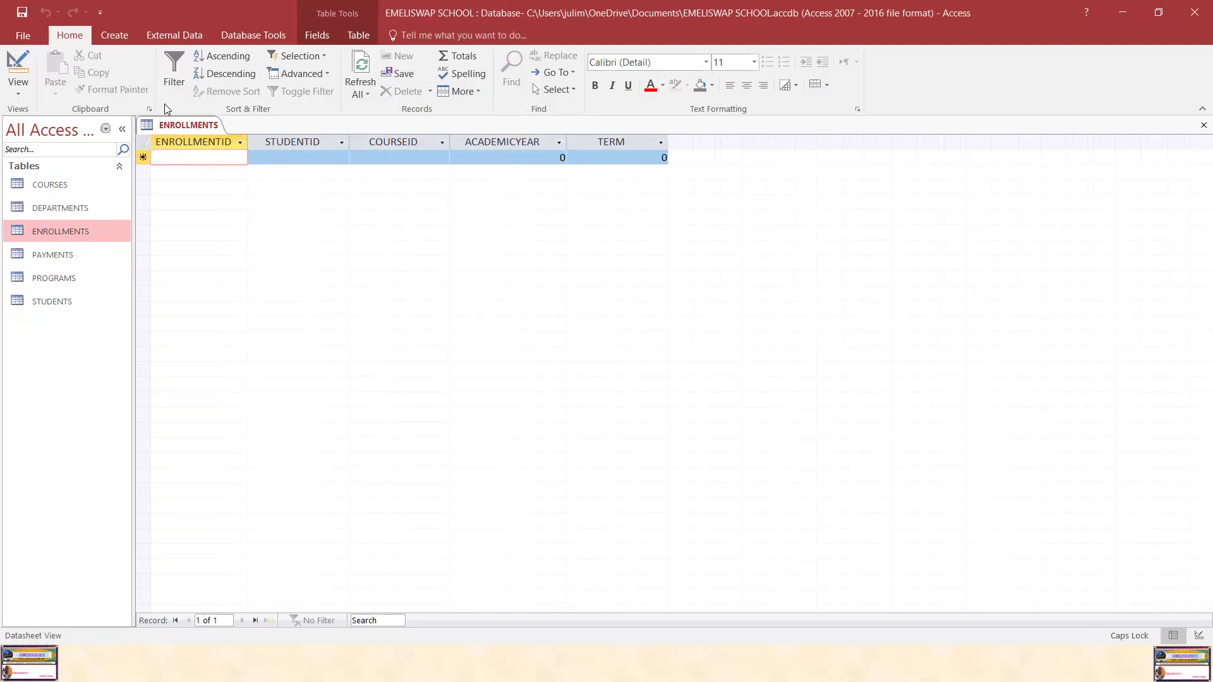
right_click(194, 124)
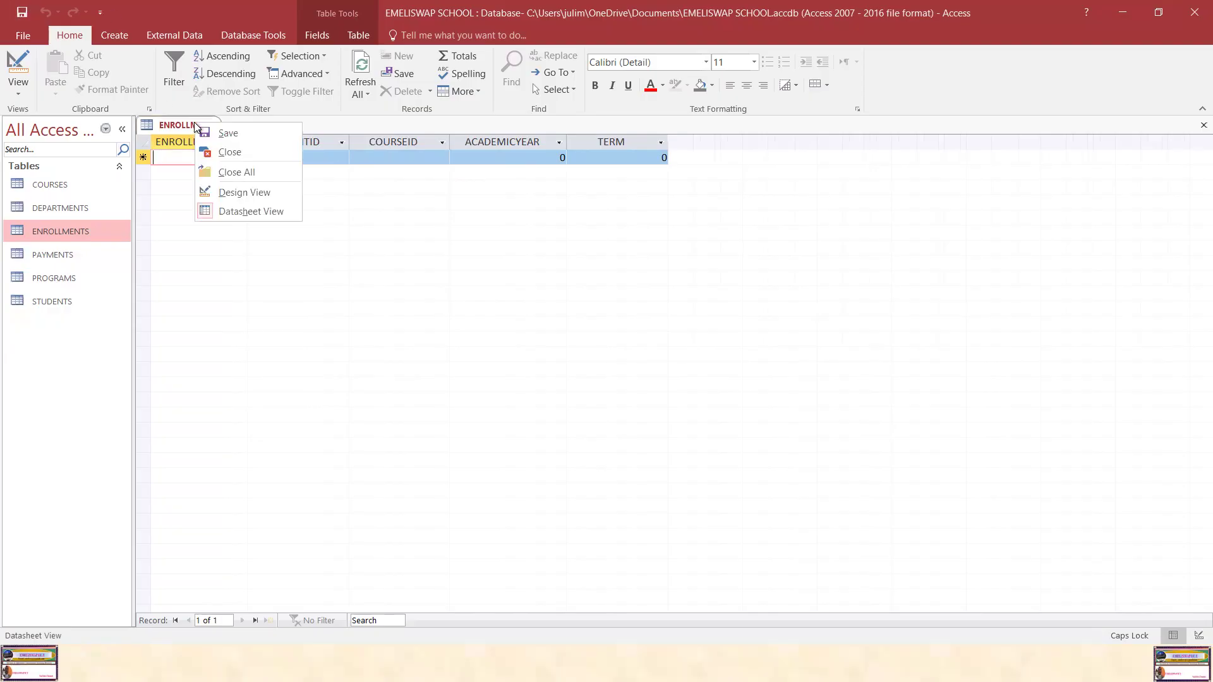
left_click(240, 151)
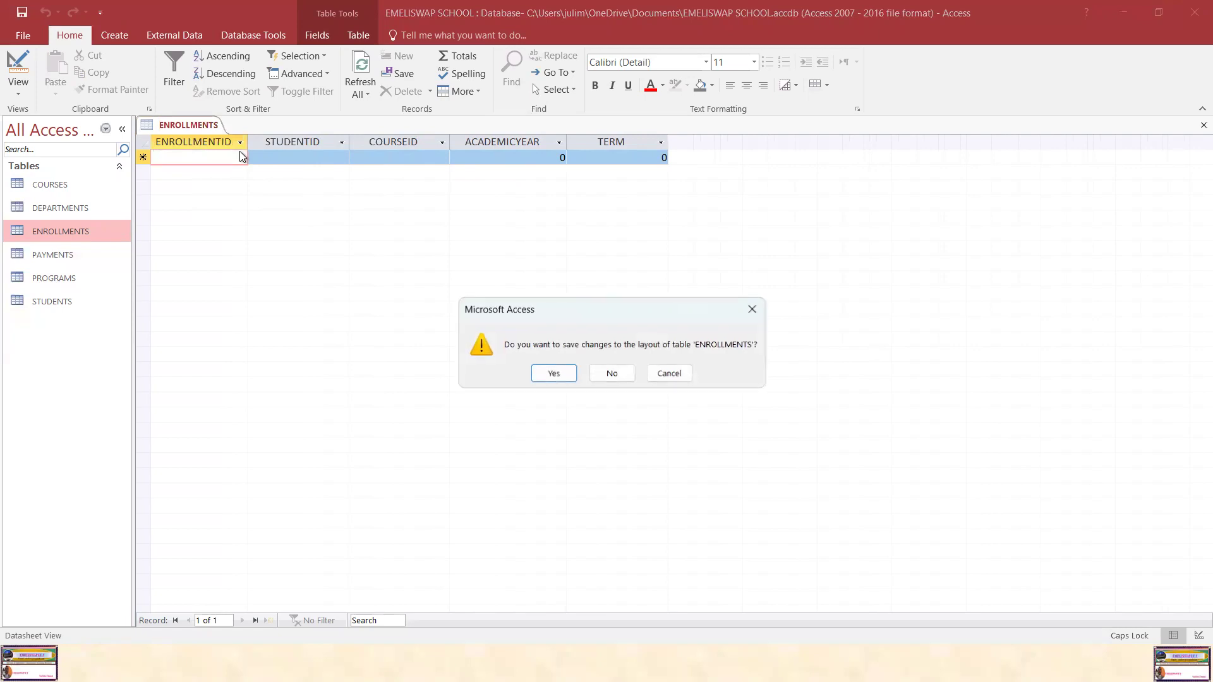
left_click(549, 376)
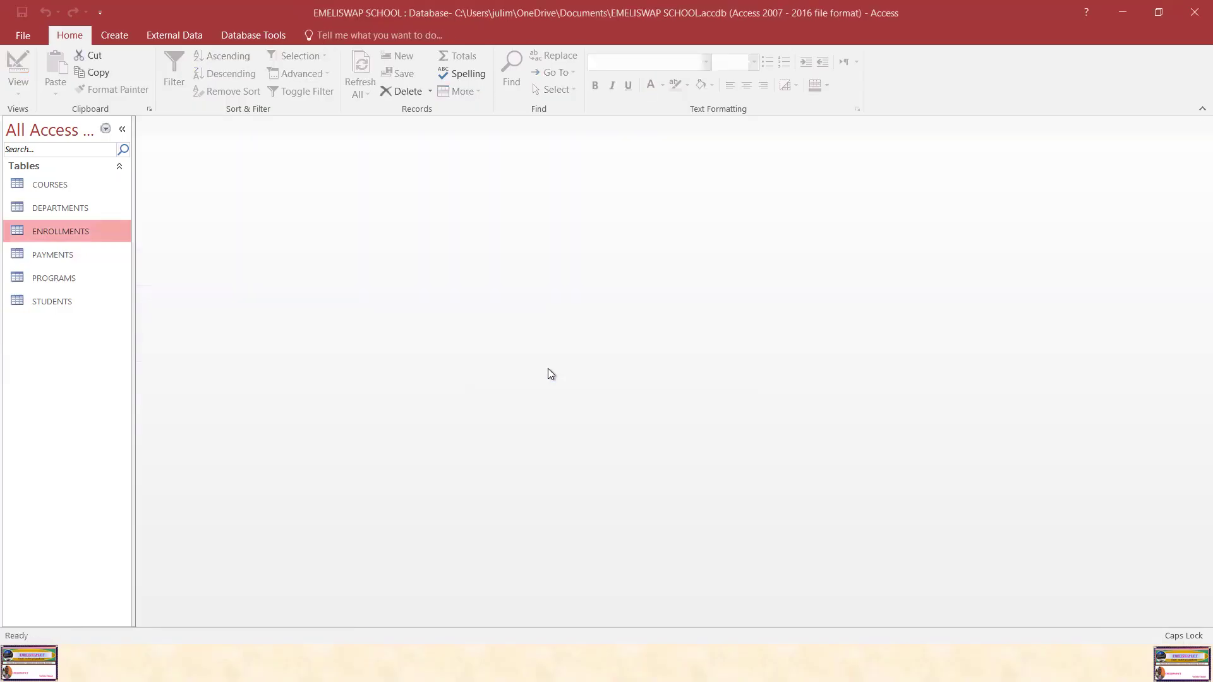
Widen all five columns in the PAYMENTS datasheet, from PAYMENTID to PAYMENTMODE, and save and close the table.
left_click(65, 256)
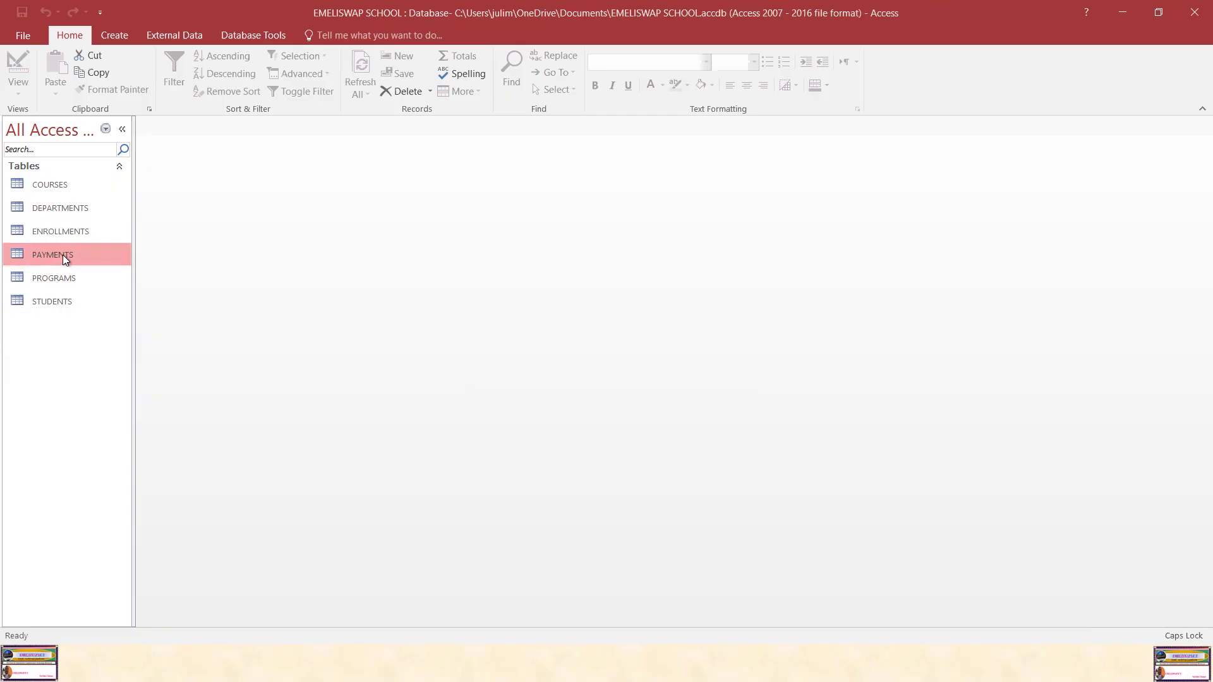
double_click(63, 256)
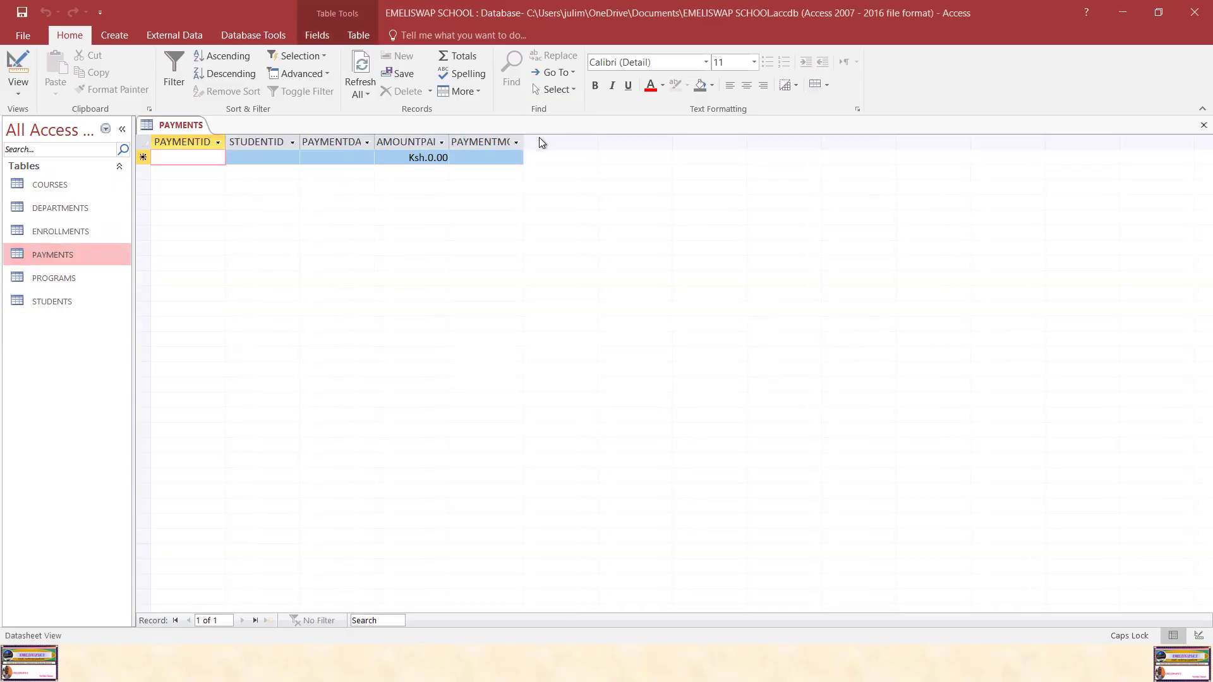
left_click_drag(524, 141, 580, 140)
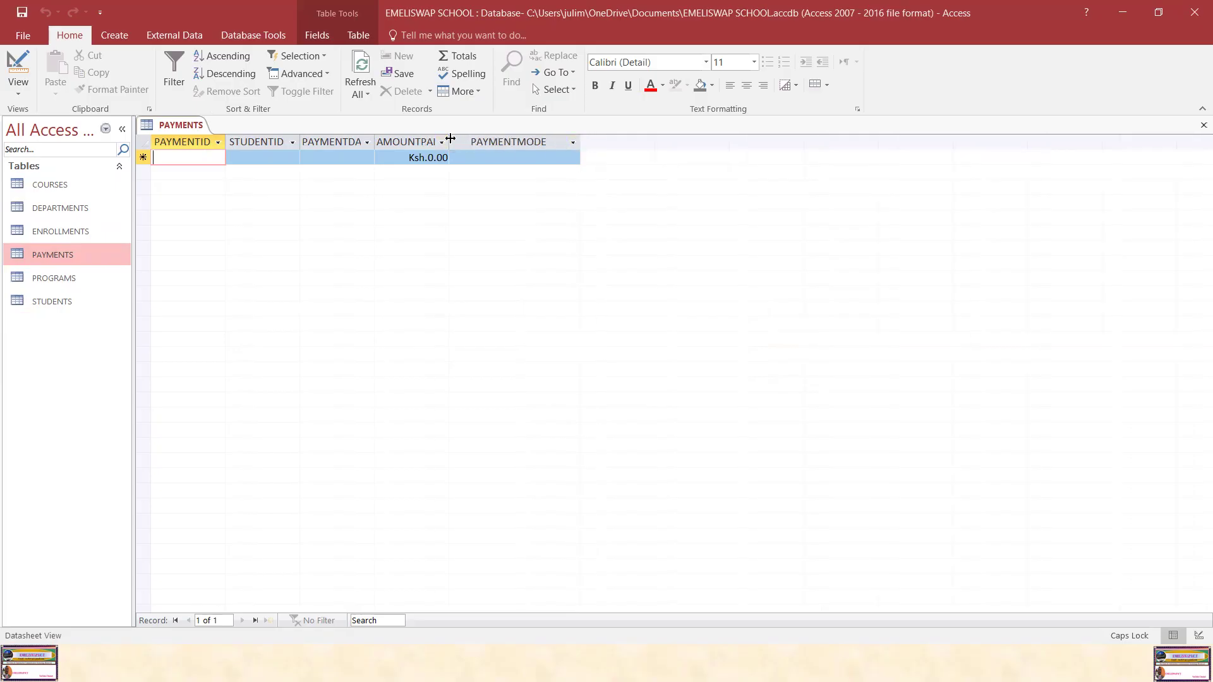
left_click_drag(450, 138, 449, 138)
left_click_drag(450, 138, 499, 139)
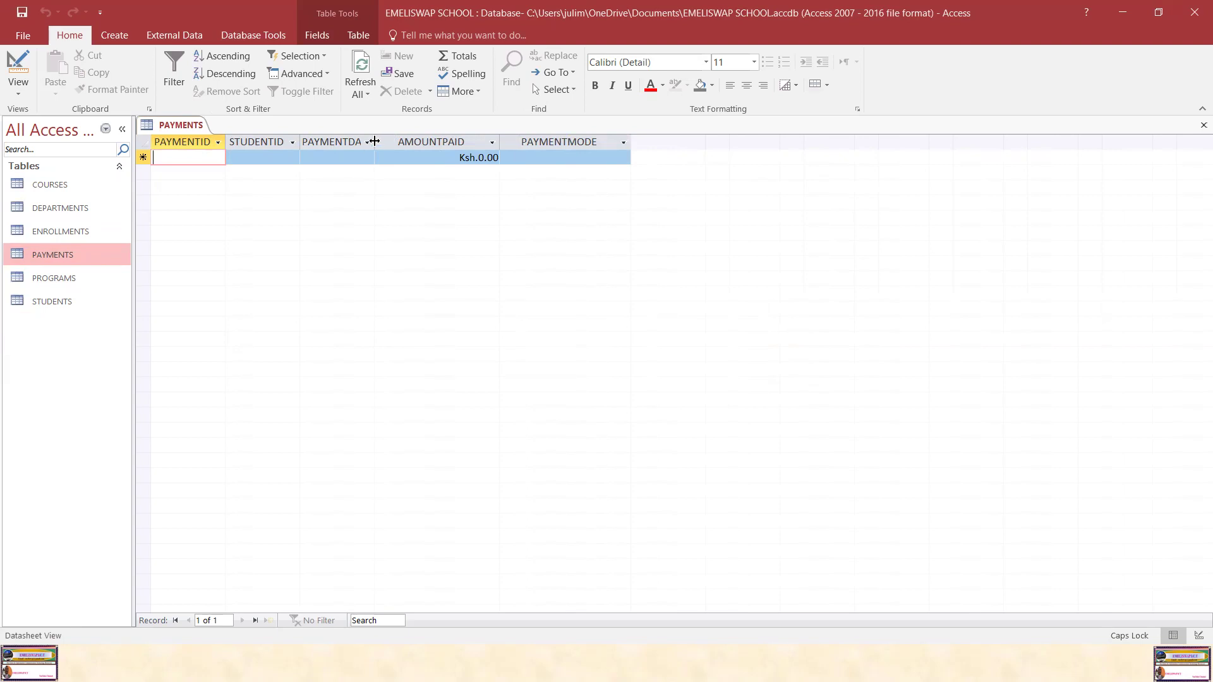
left_click_drag(374, 141, 452, 141)
left_click_drag(300, 141, 323, 142)
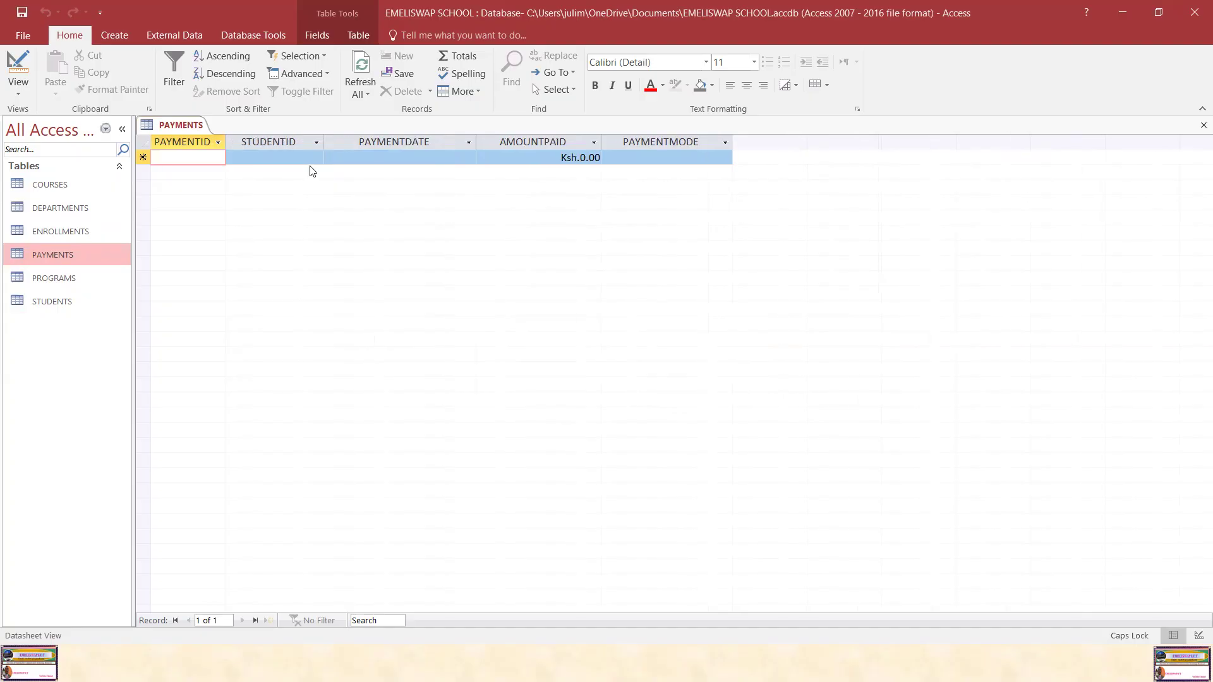
left_click_drag(225, 142, 253, 142)
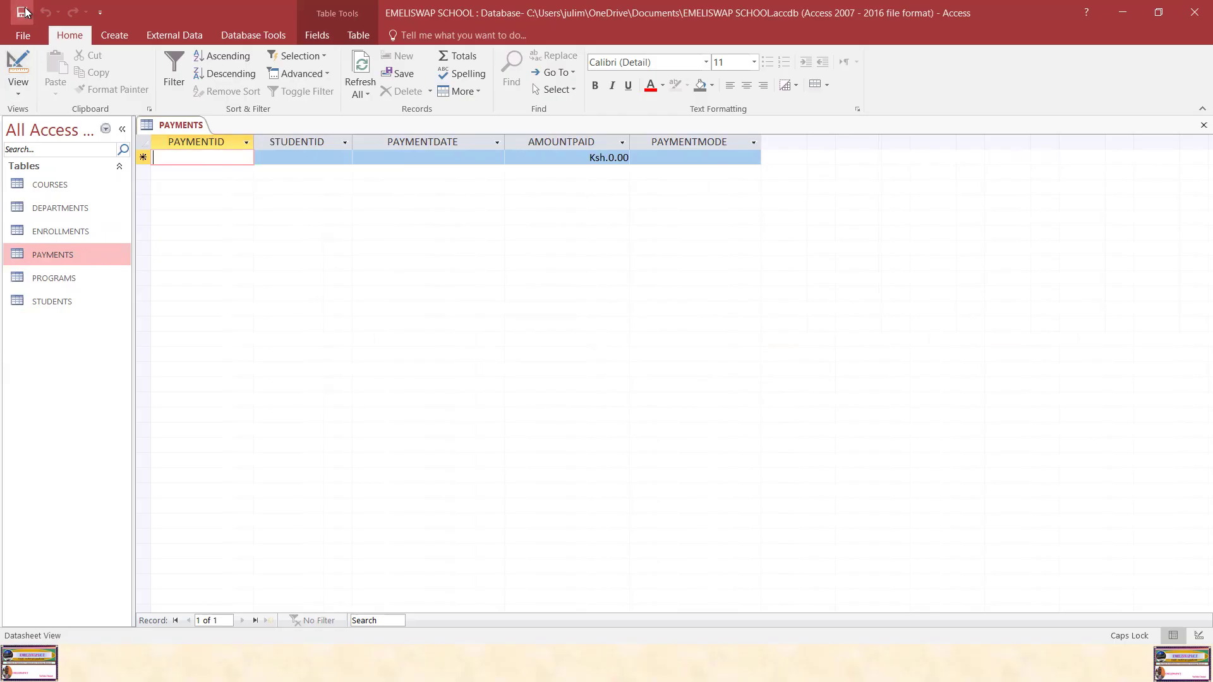
right_click(169, 129)
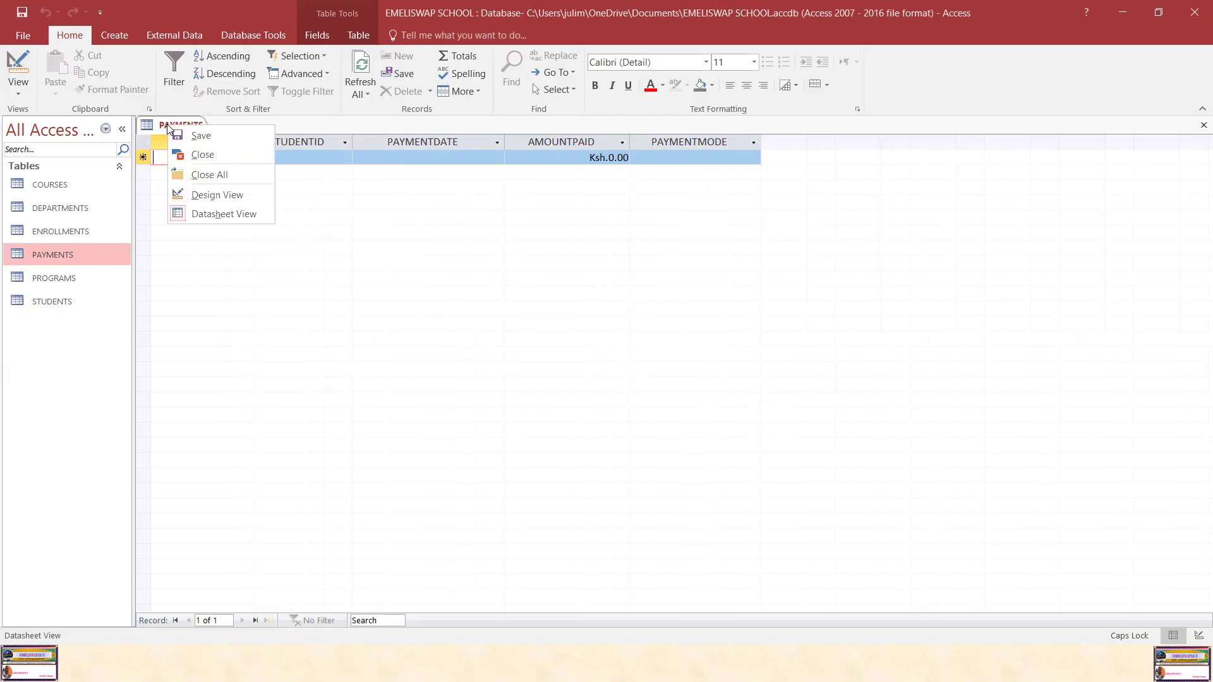
left_click(206, 154)
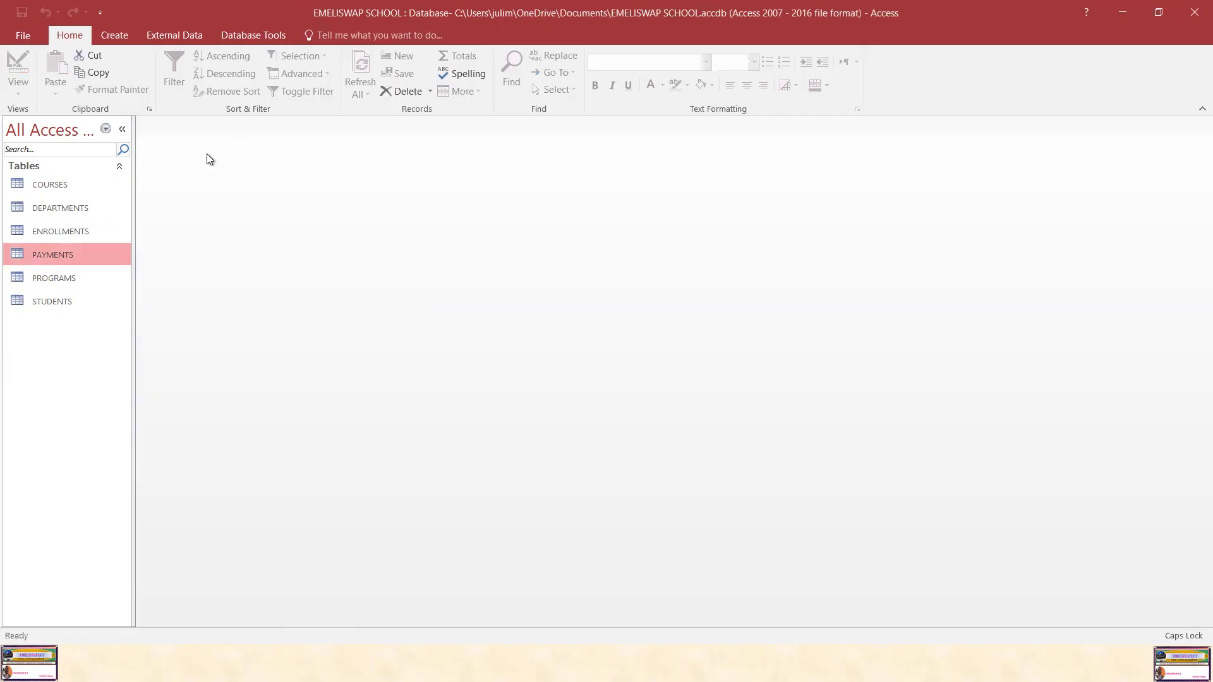
Widen all five columns in the PROGRAMS datasheet, from PROGRAMID to DEPARTMENTID, and save and close the table.
double_click(62, 277)
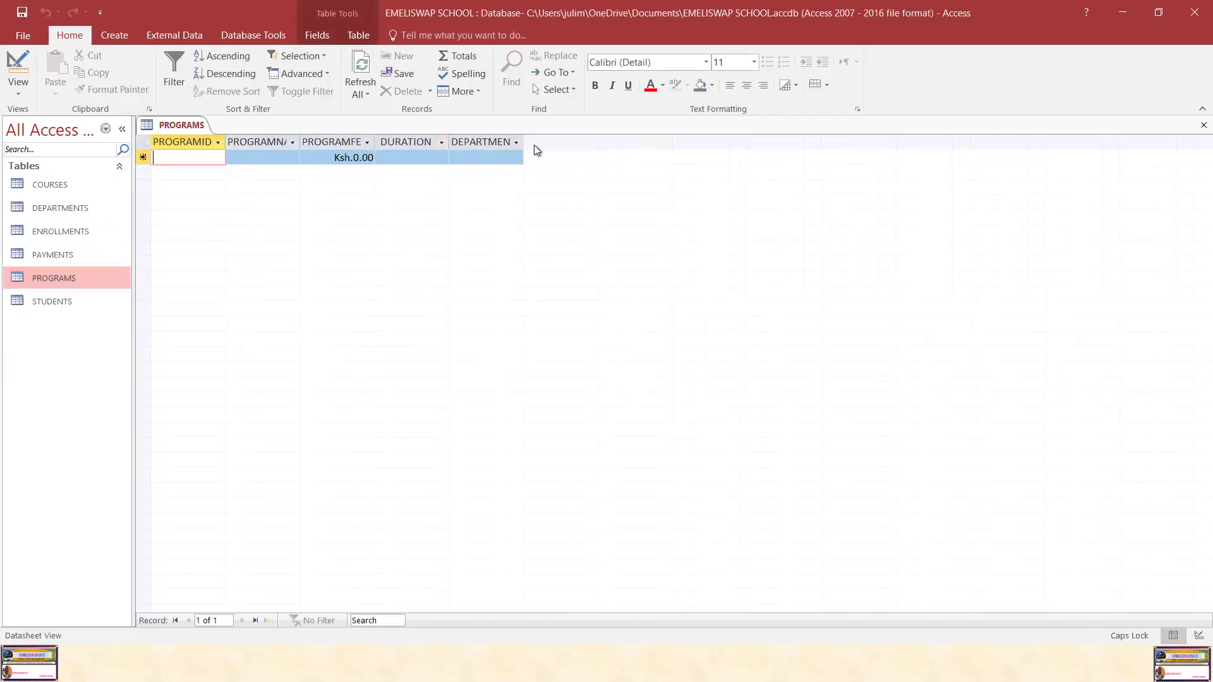
left_click_drag(523, 139, 569, 141)
left_click_drag(448, 140, 474, 134)
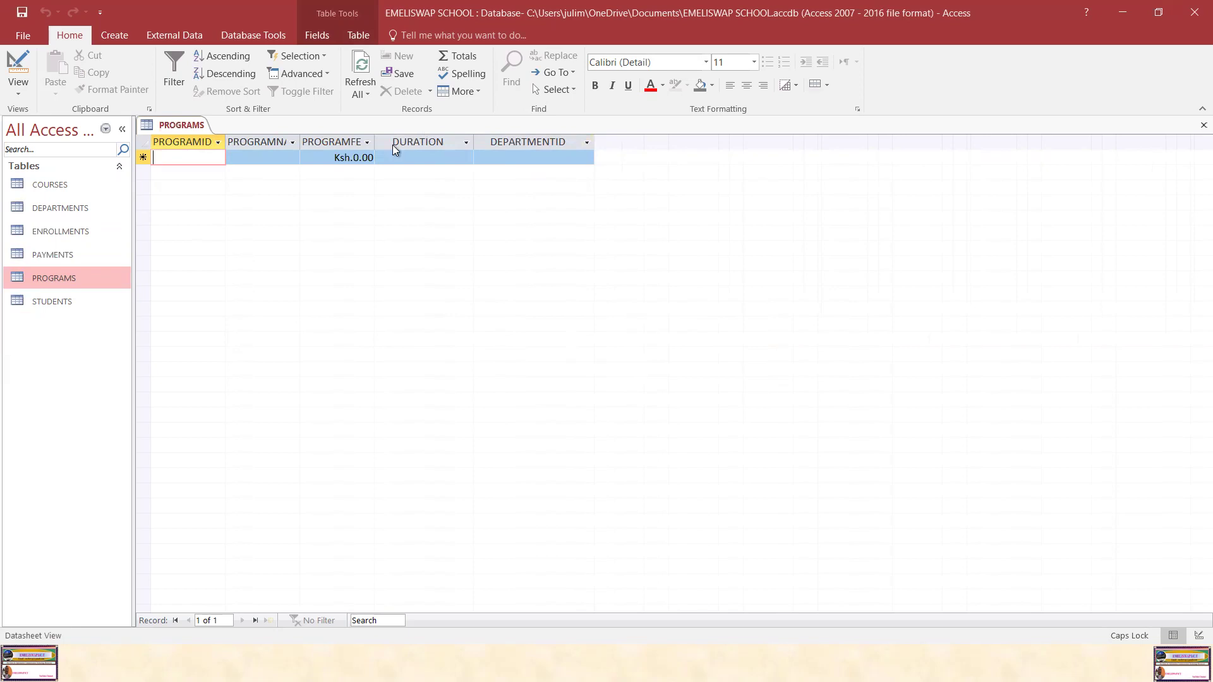
left_click_drag(374, 140, 398, 140)
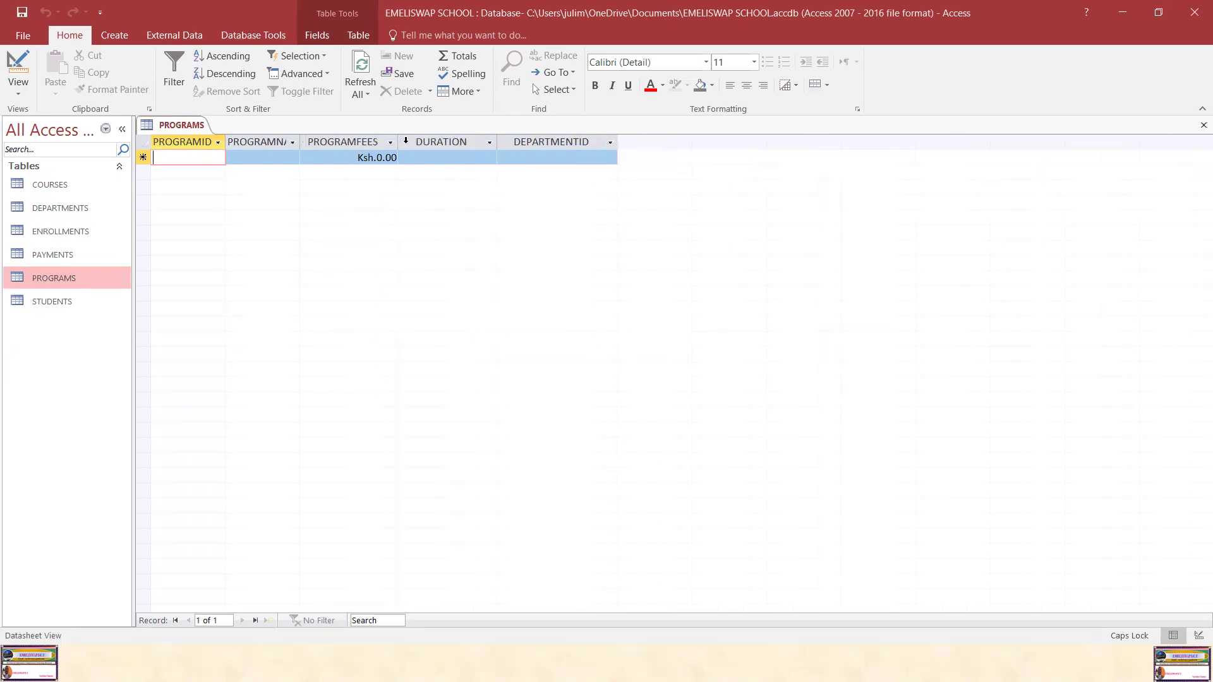
left_click_drag(300, 141, 338, 132)
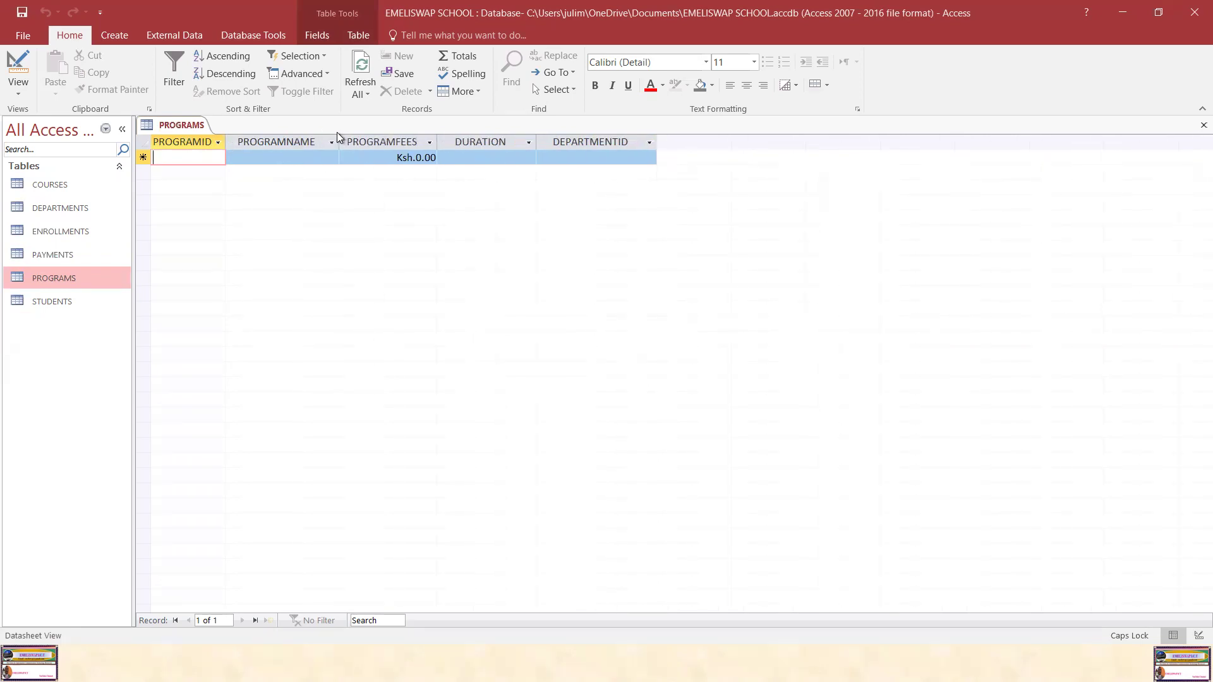
left_click_drag(226, 140, 247, 139)
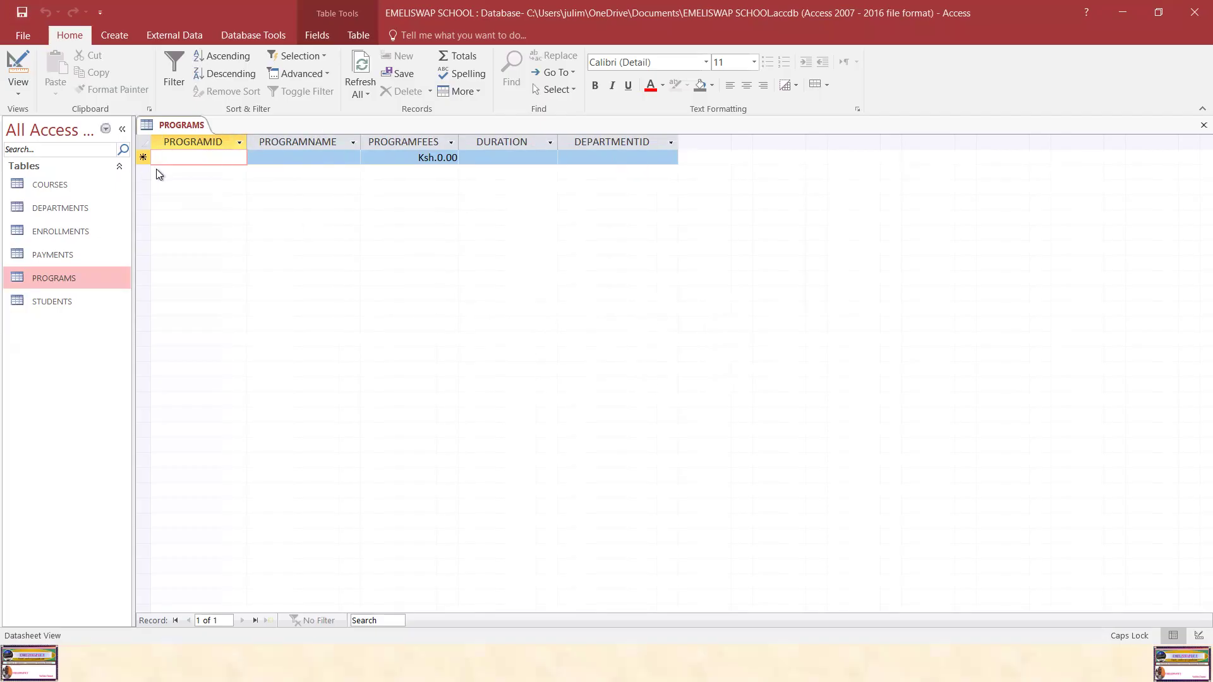
right_click(163, 129)
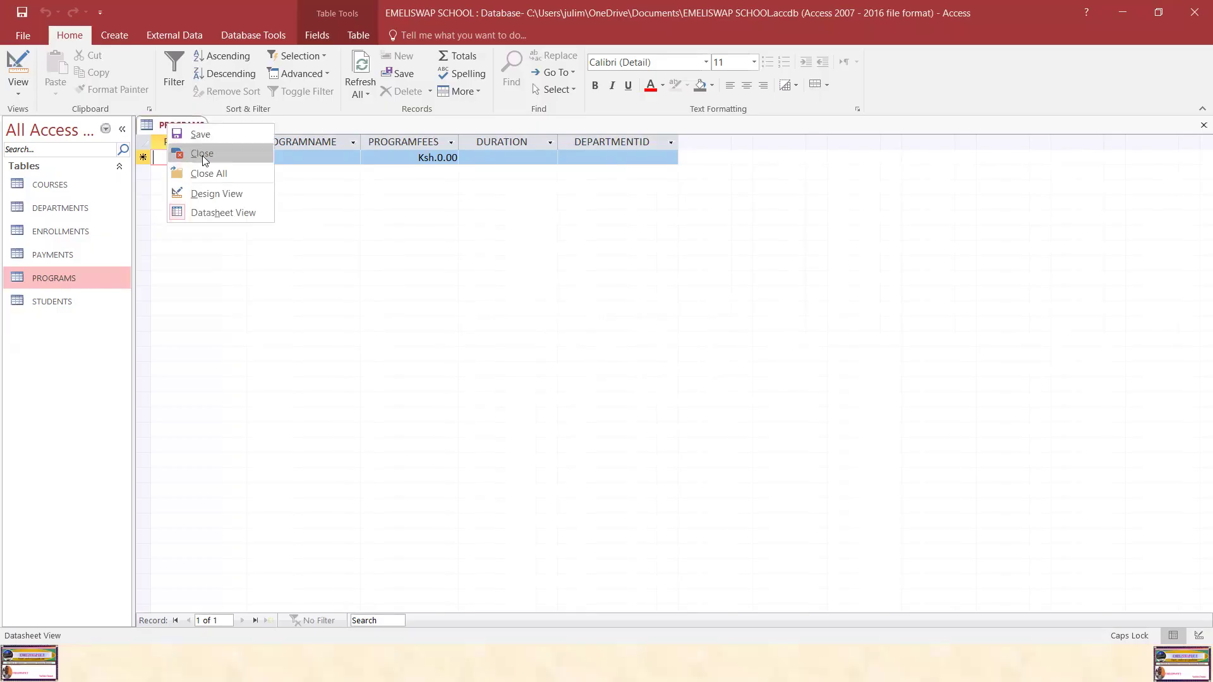
left_click(202, 154)
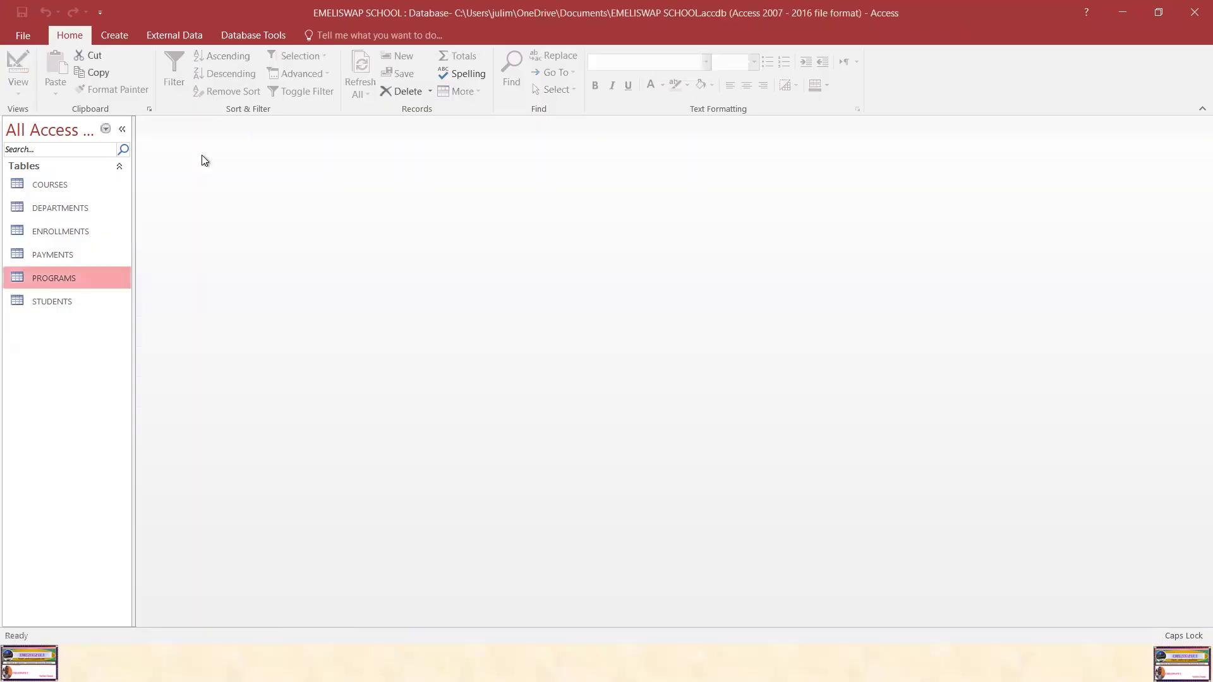
Open the STUDENTS table and widen its datasheet columns from FIRSTNAME through PROGRAMID to fit their headings.
right_click(66, 305)
left_click(96, 306)
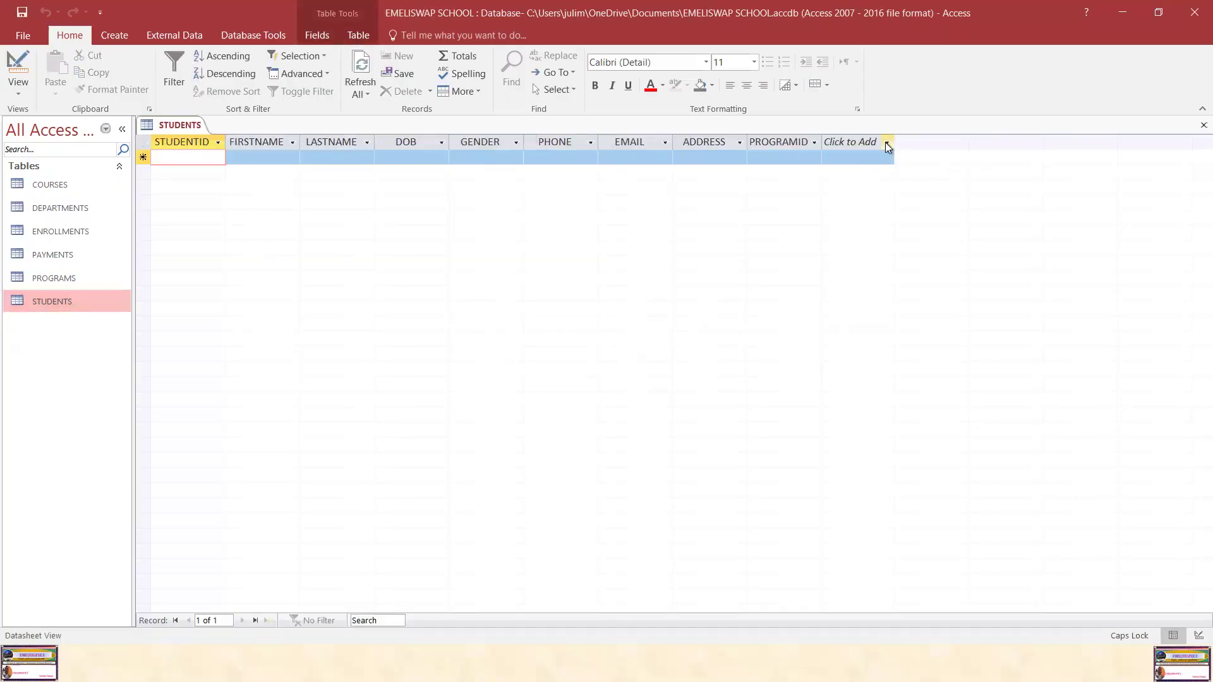
left_click_drag(822, 141, 878, 140)
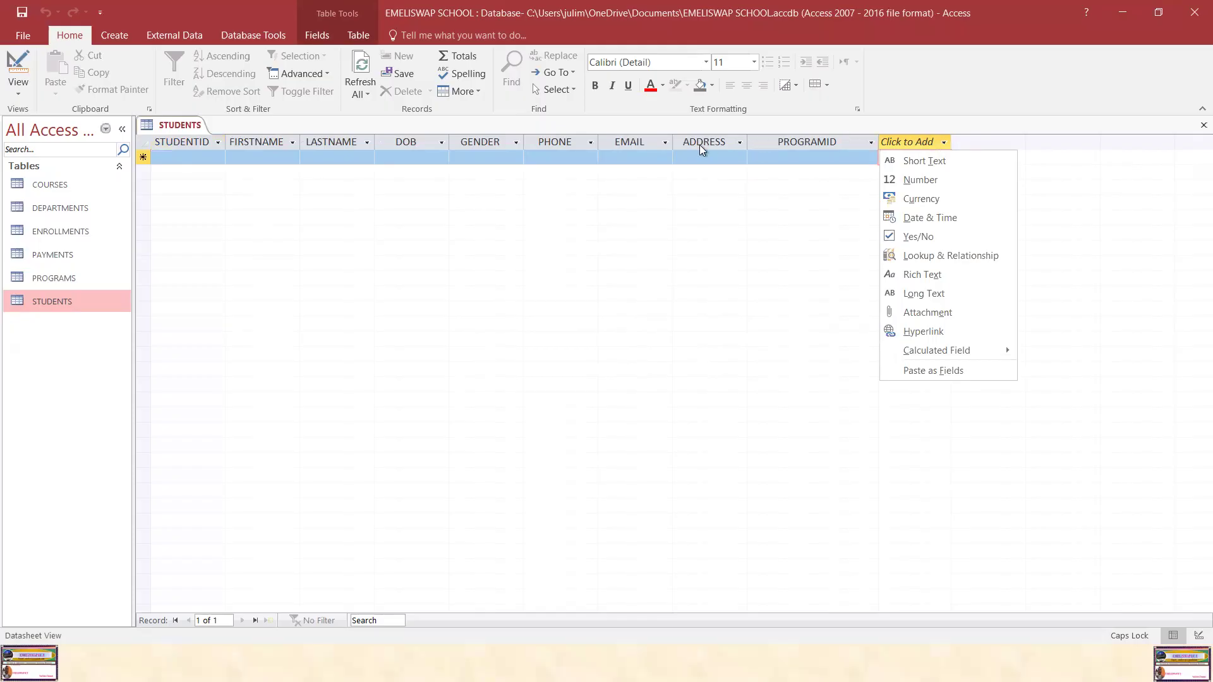
key("Escape")
left_click_drag(747, 141, 790, 136)
left_click_drag(672, 141, 741, 145)
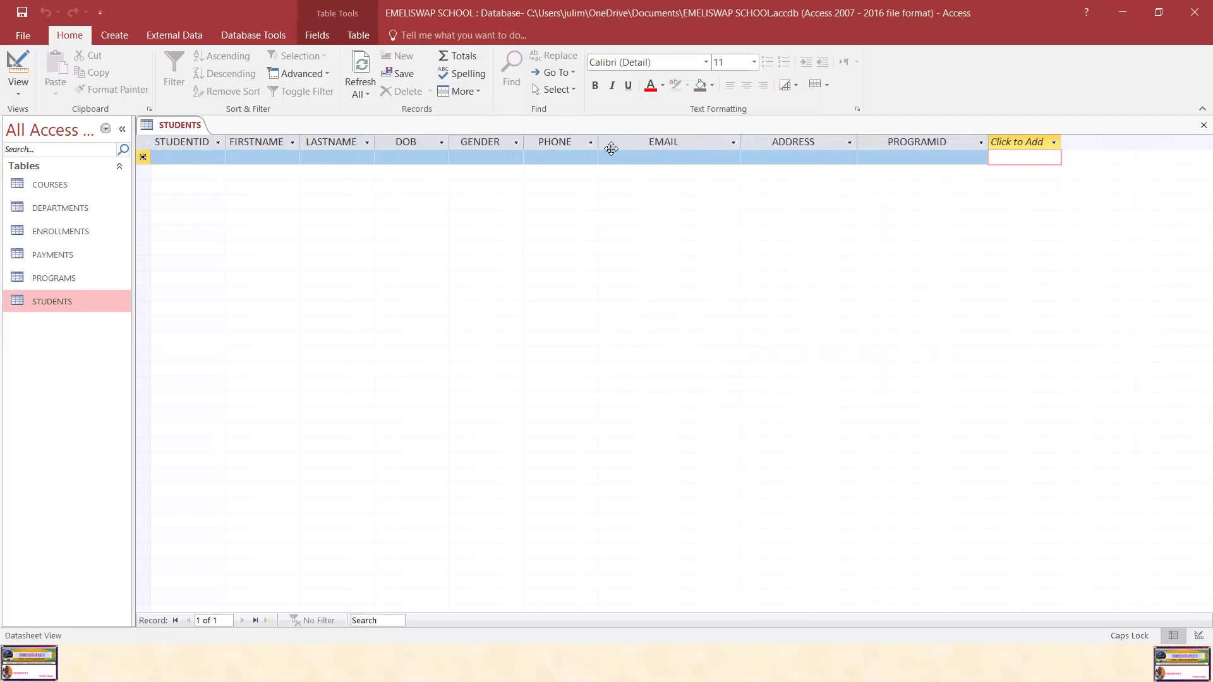
left_click_drag(596, 146, 635, 144)
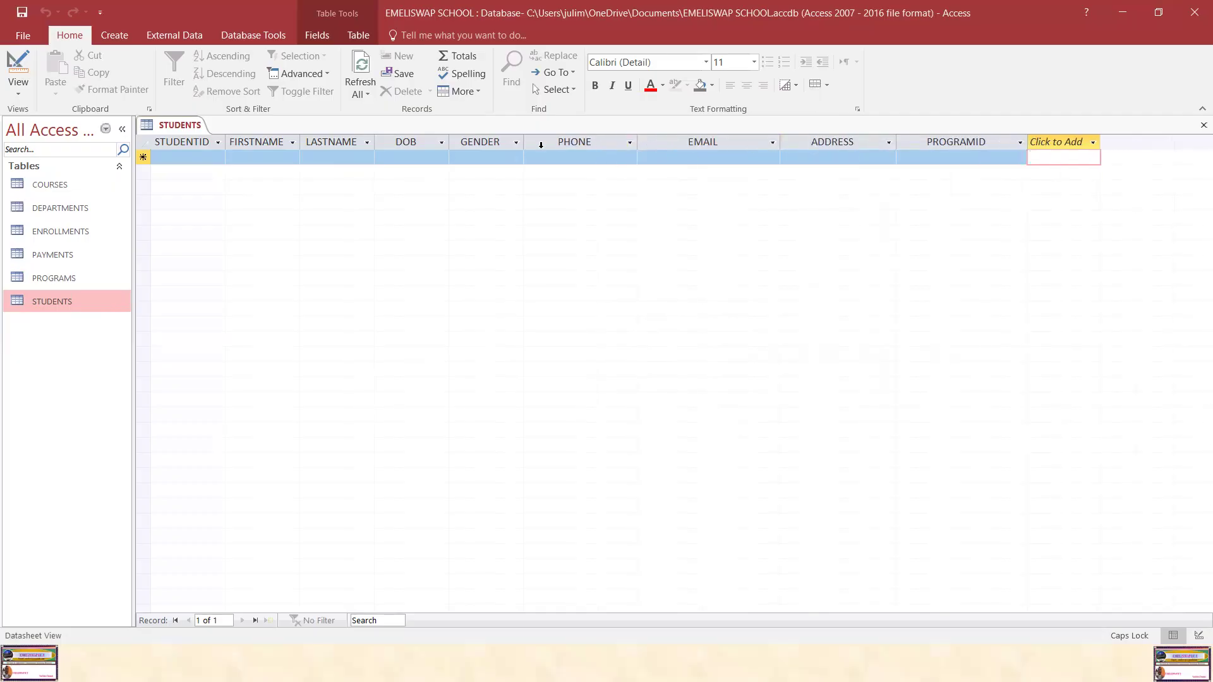
left_click_drag(524, 145, 562, 149)
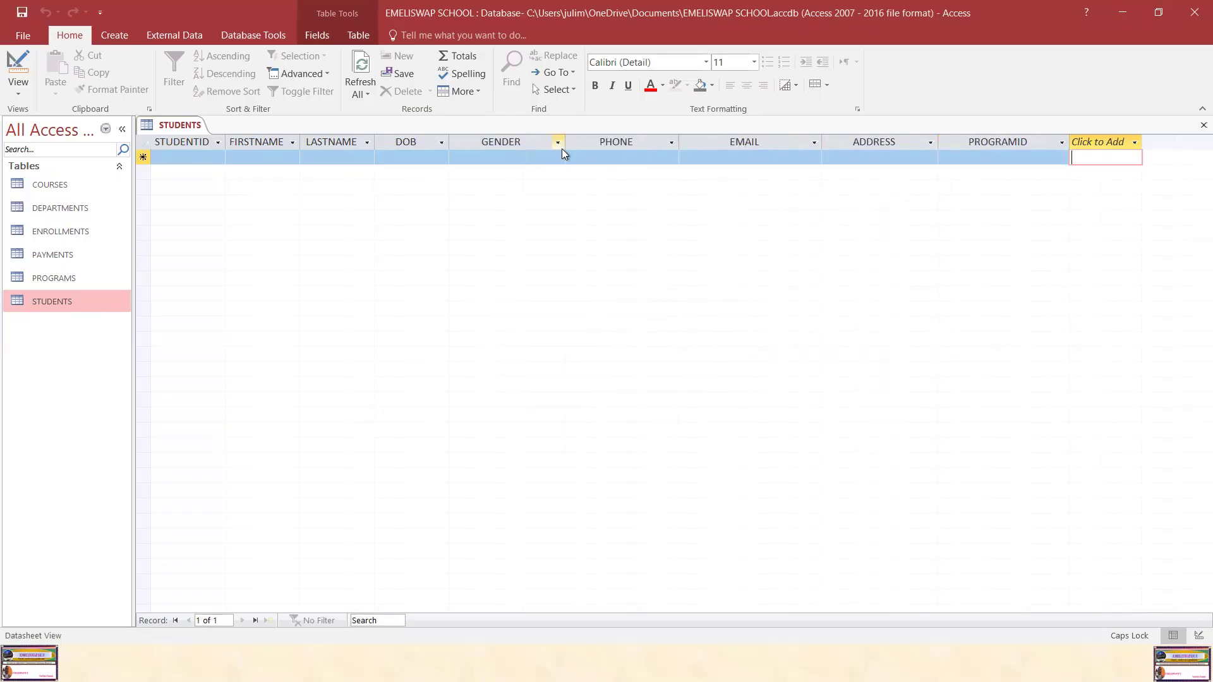
left_click_drag(449, 142, 488, 143)
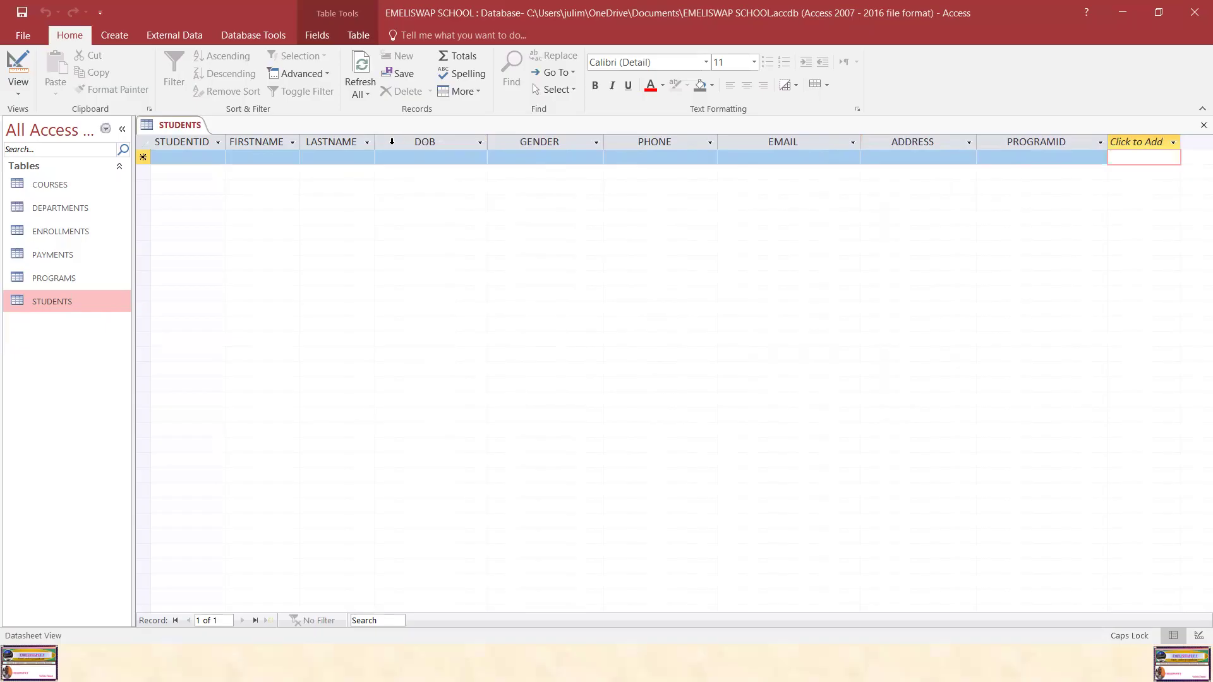
left_click_drag(376, 143, 412, 143)
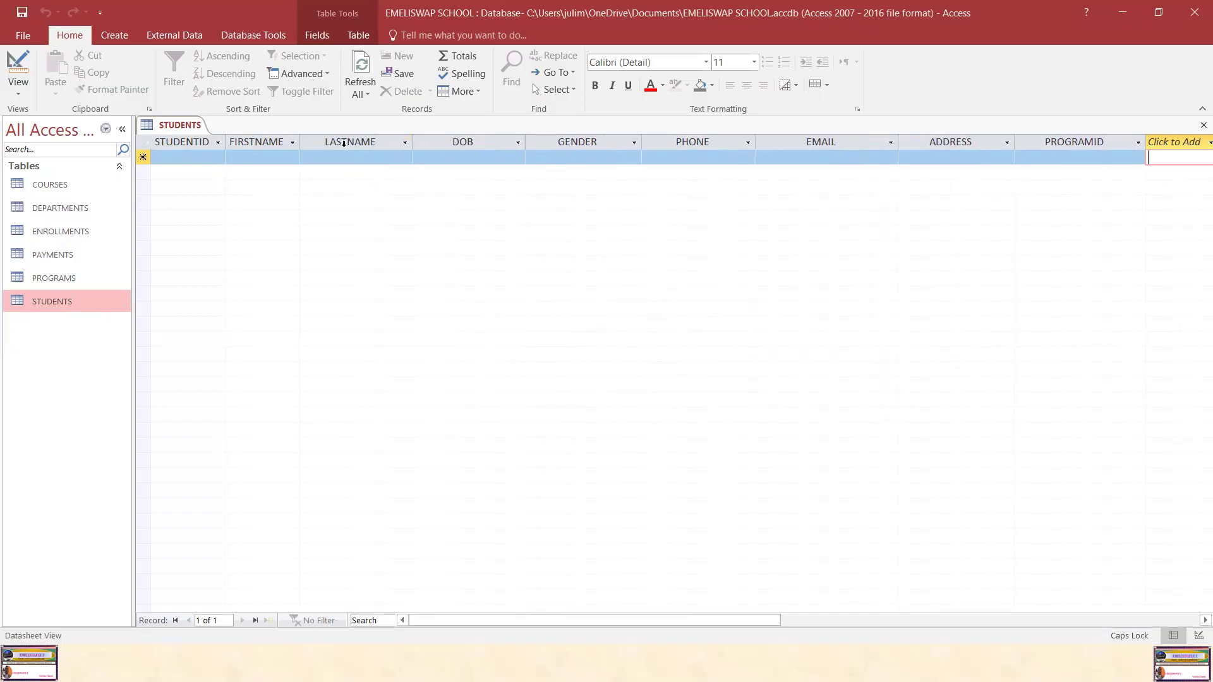
left_click_drag(301, 143, 328, 144)
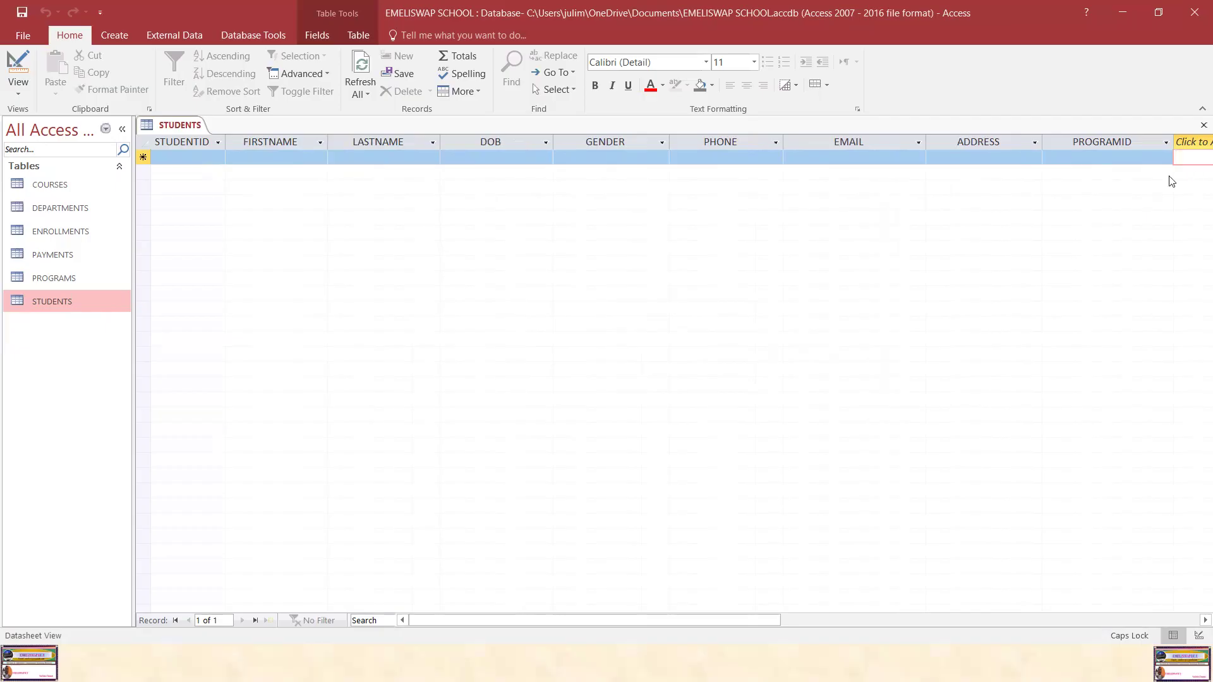
Save the layout changes to the STUDENTS table and close it.
left_click(1203, 125)
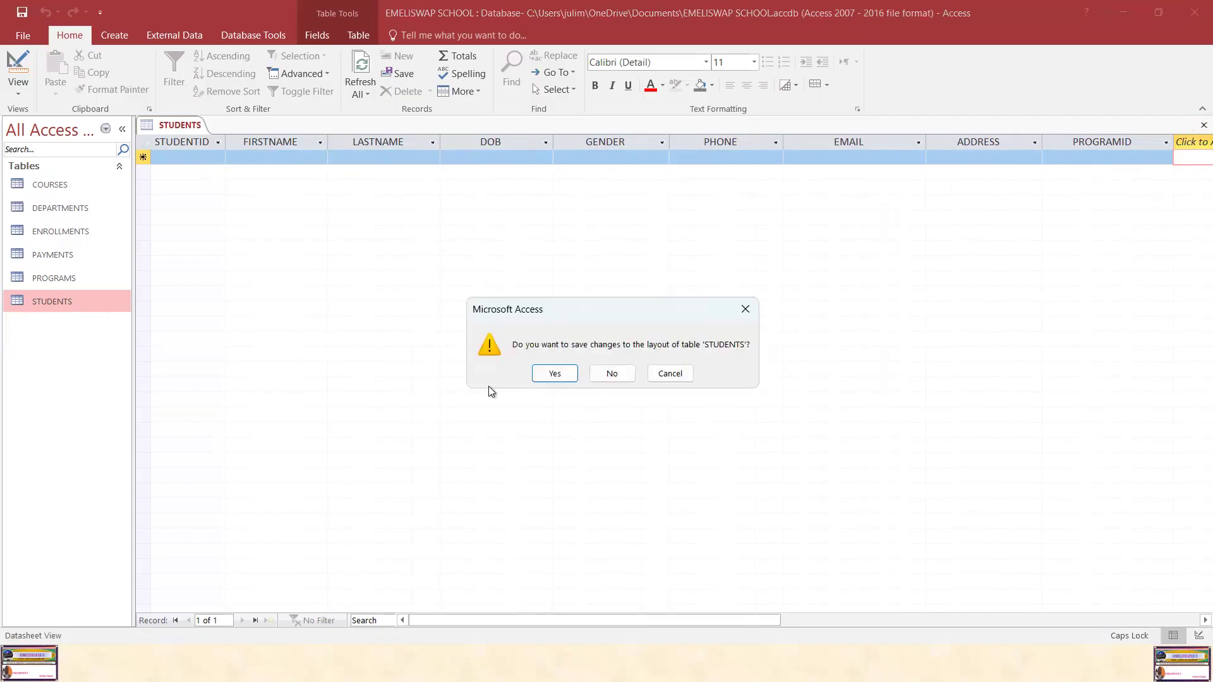
left_click(669, 378)
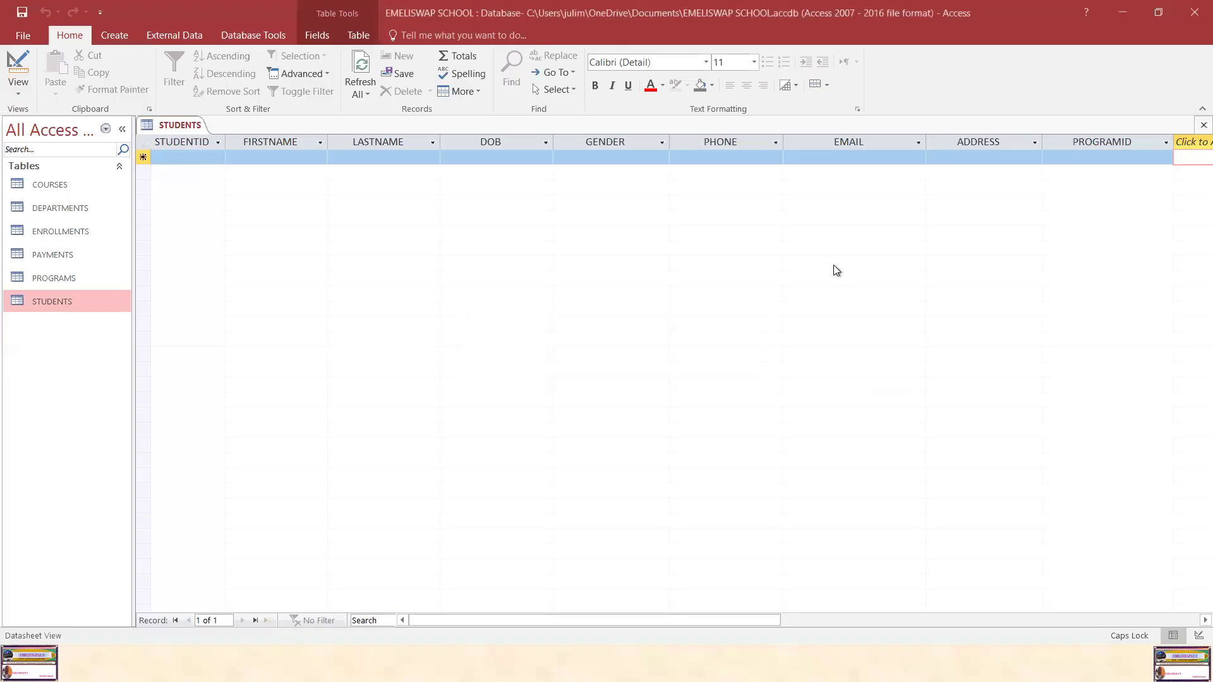
left_click(22, 14)
right_click(169, 132)
left_click(215, 160)
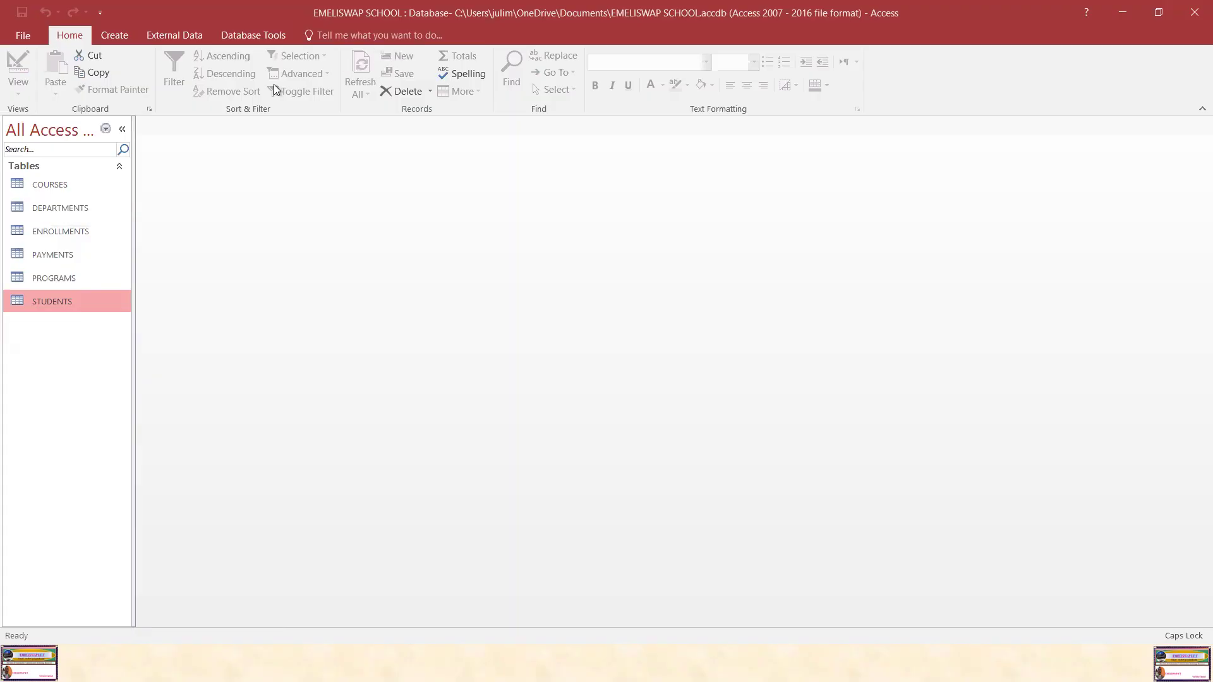
left_click(54, 189)
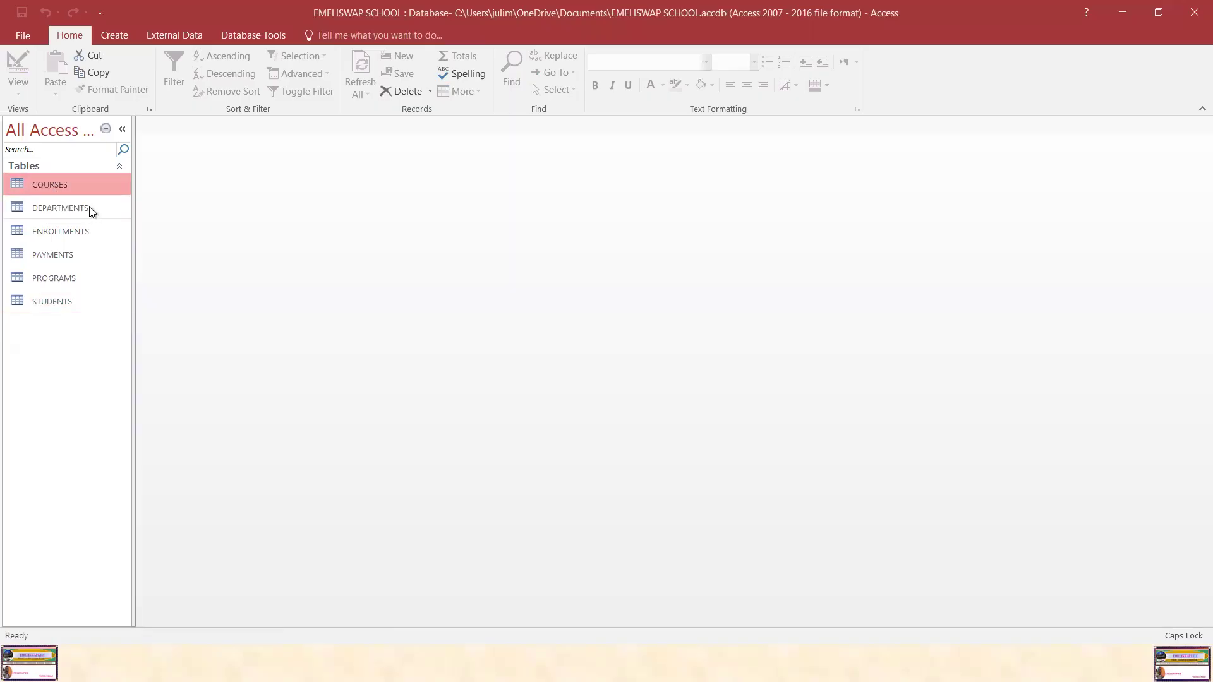
left_click(69, 212)
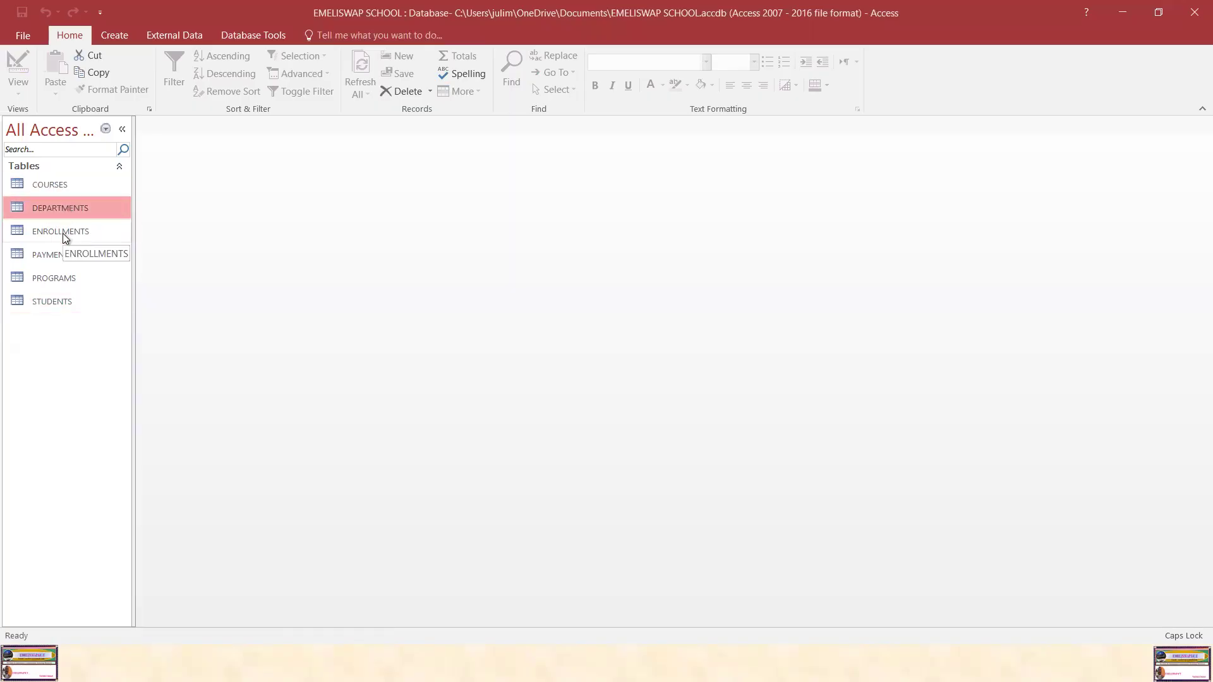
left_click(63, 233)
left_click(69, 258)
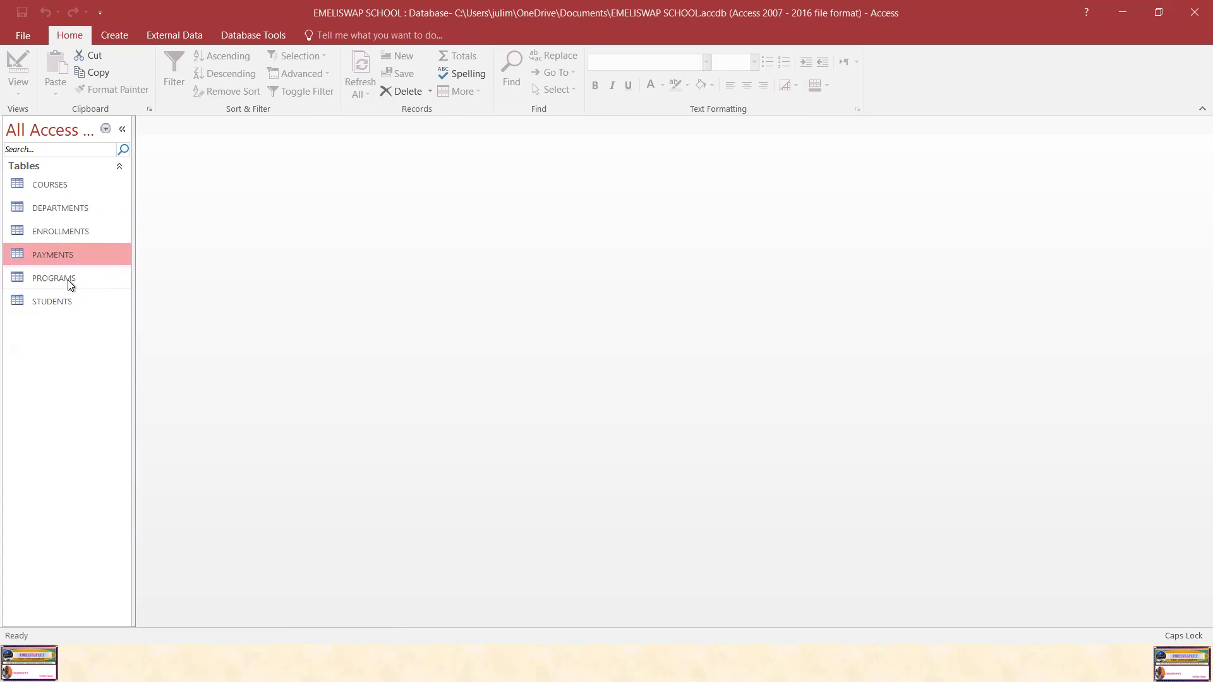
left_click(67, 279)
left_click(69, 306)
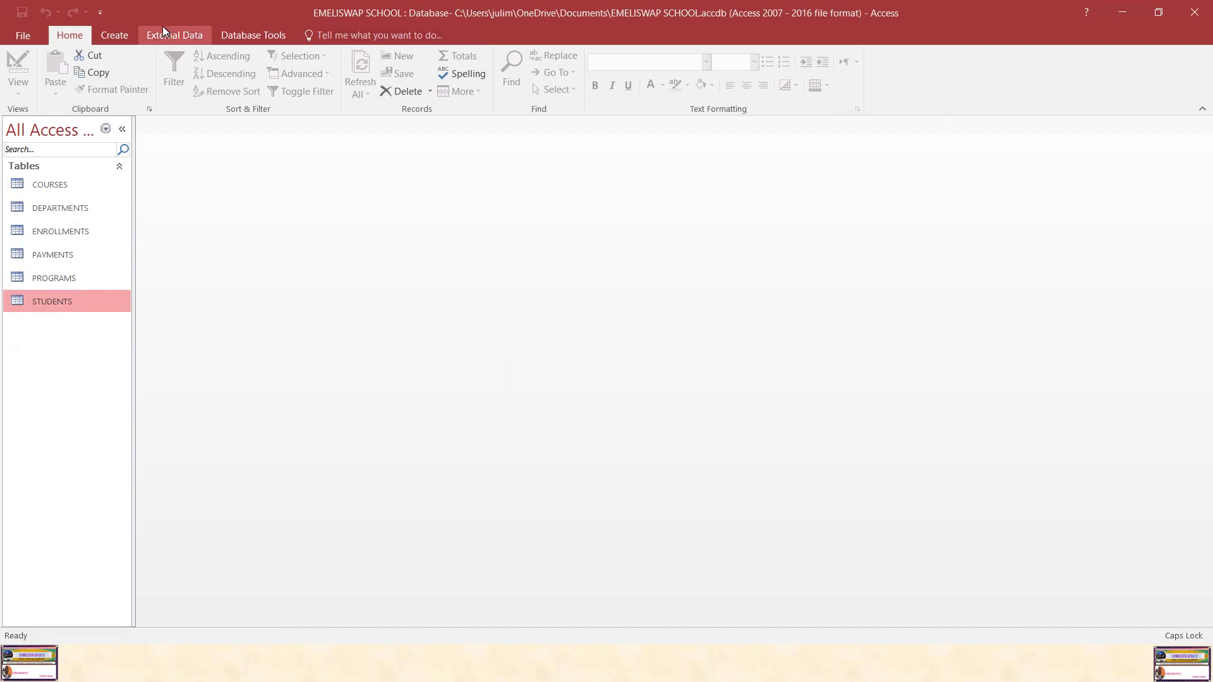
Close the EMELISWAP SCHOOL database while keeping the program itself open.
left_click(29, 39)
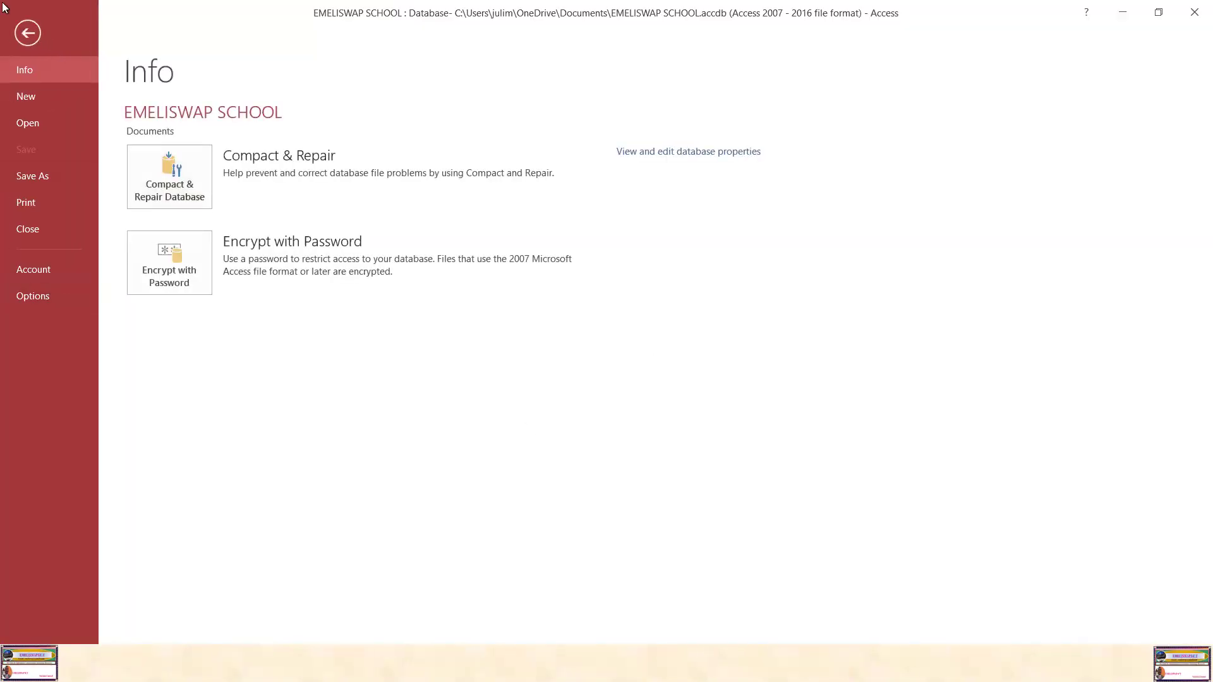
left_click(28, 36)
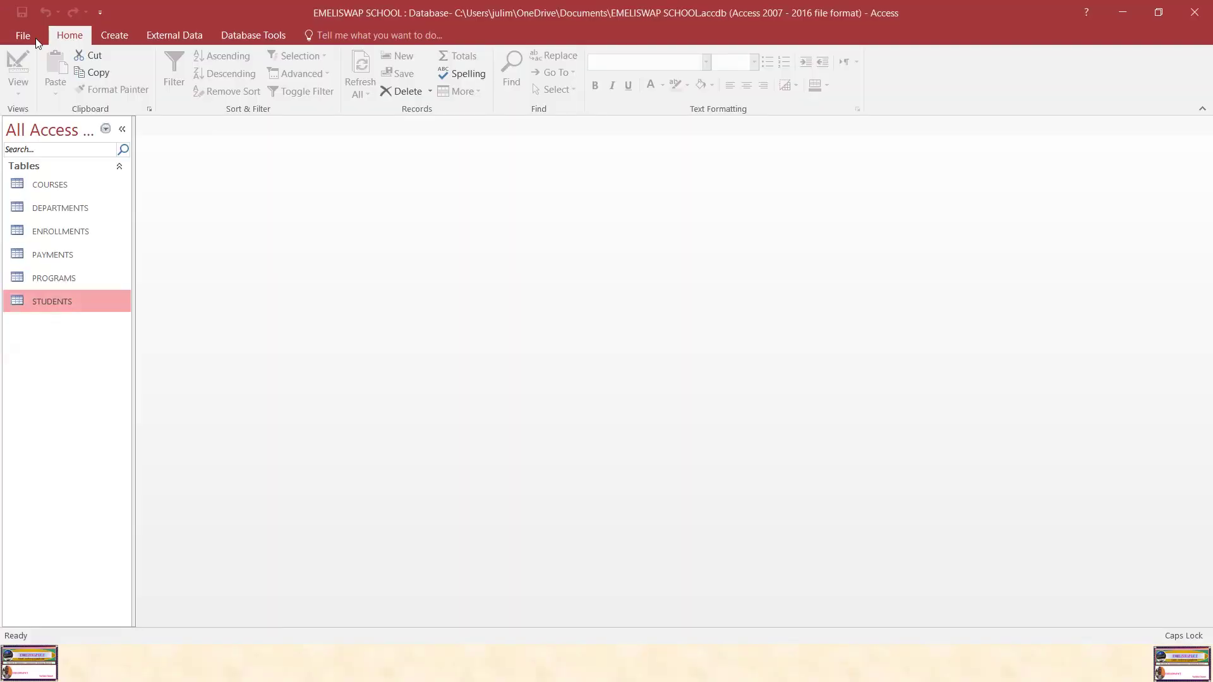
left_click(21, 40)
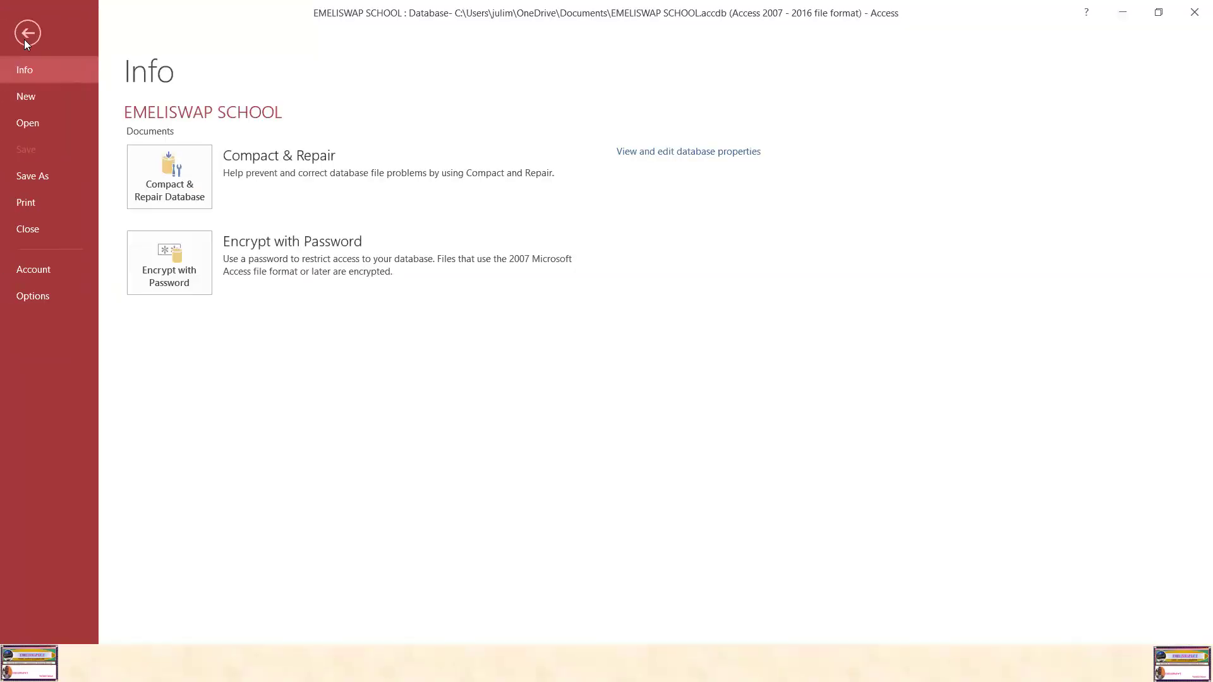
left_click(24, 230)
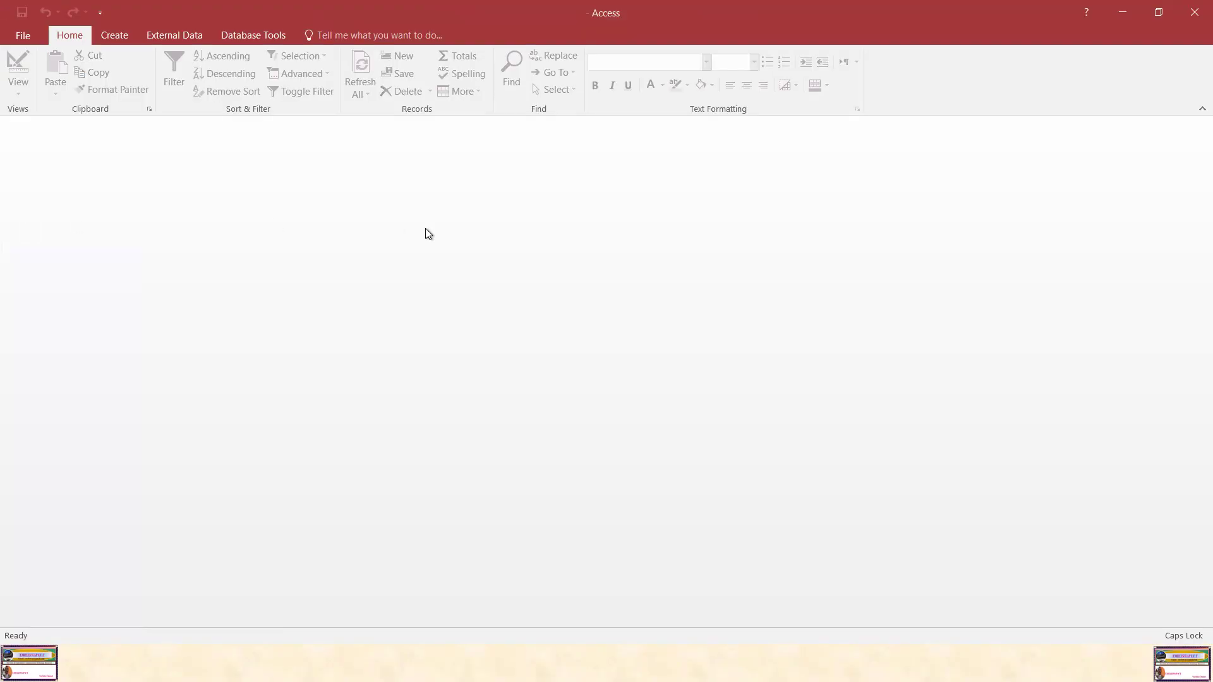